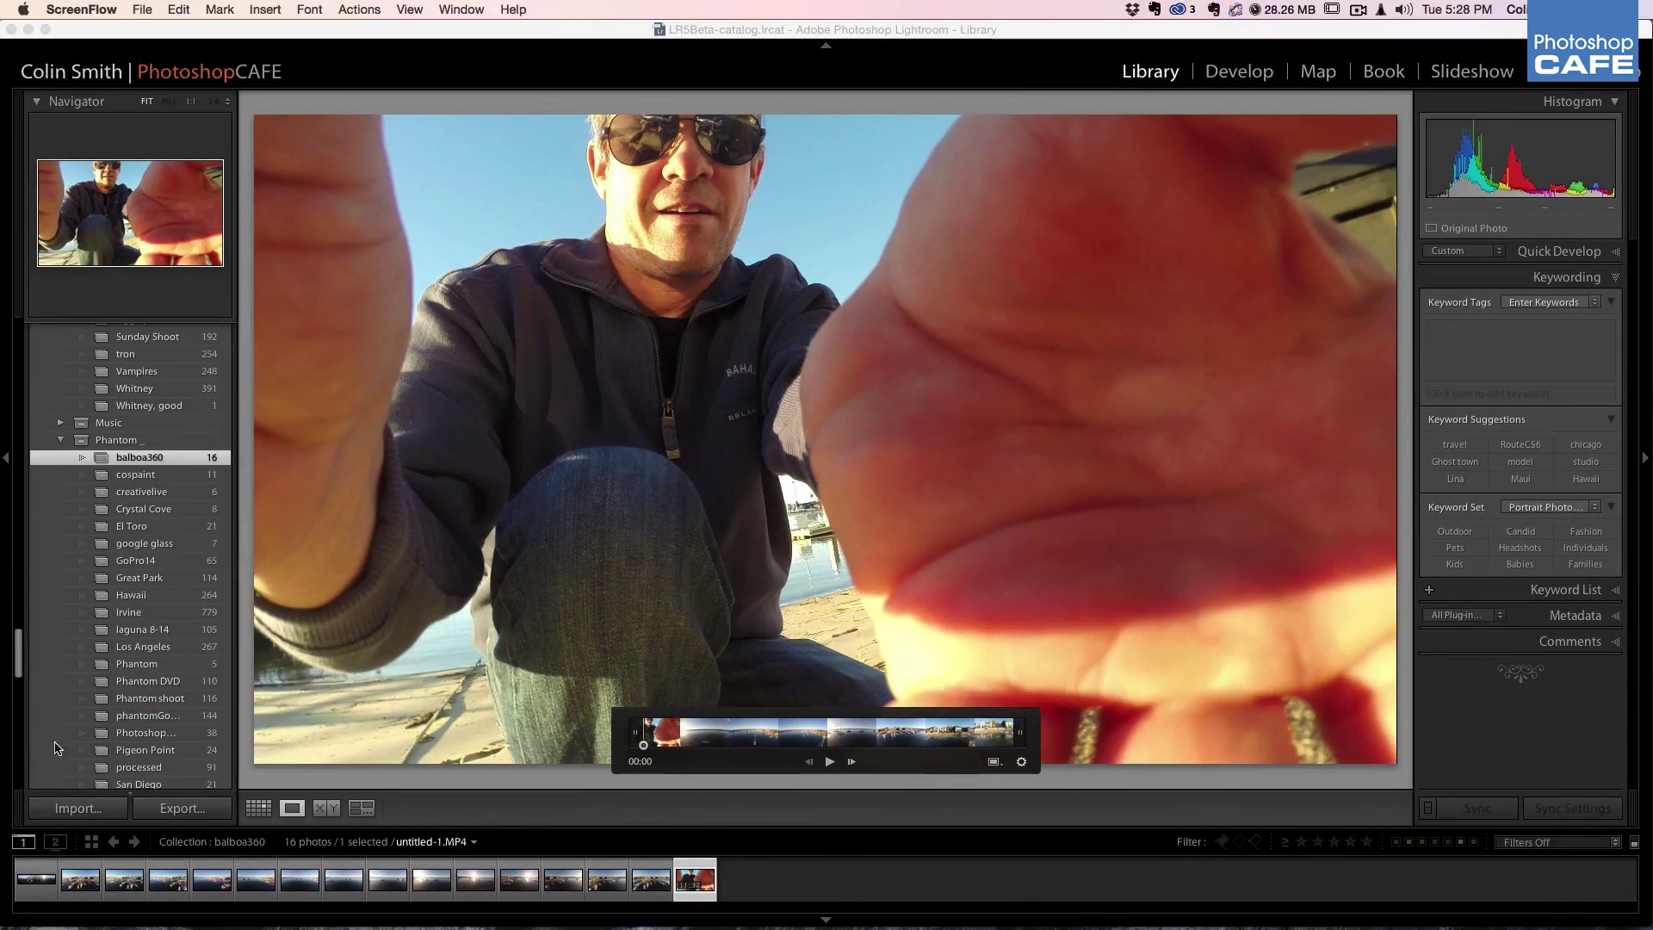
Start an import, then cancel it to return to the balboa360 Library showing untitled-1.MP4.
click(67, 810)
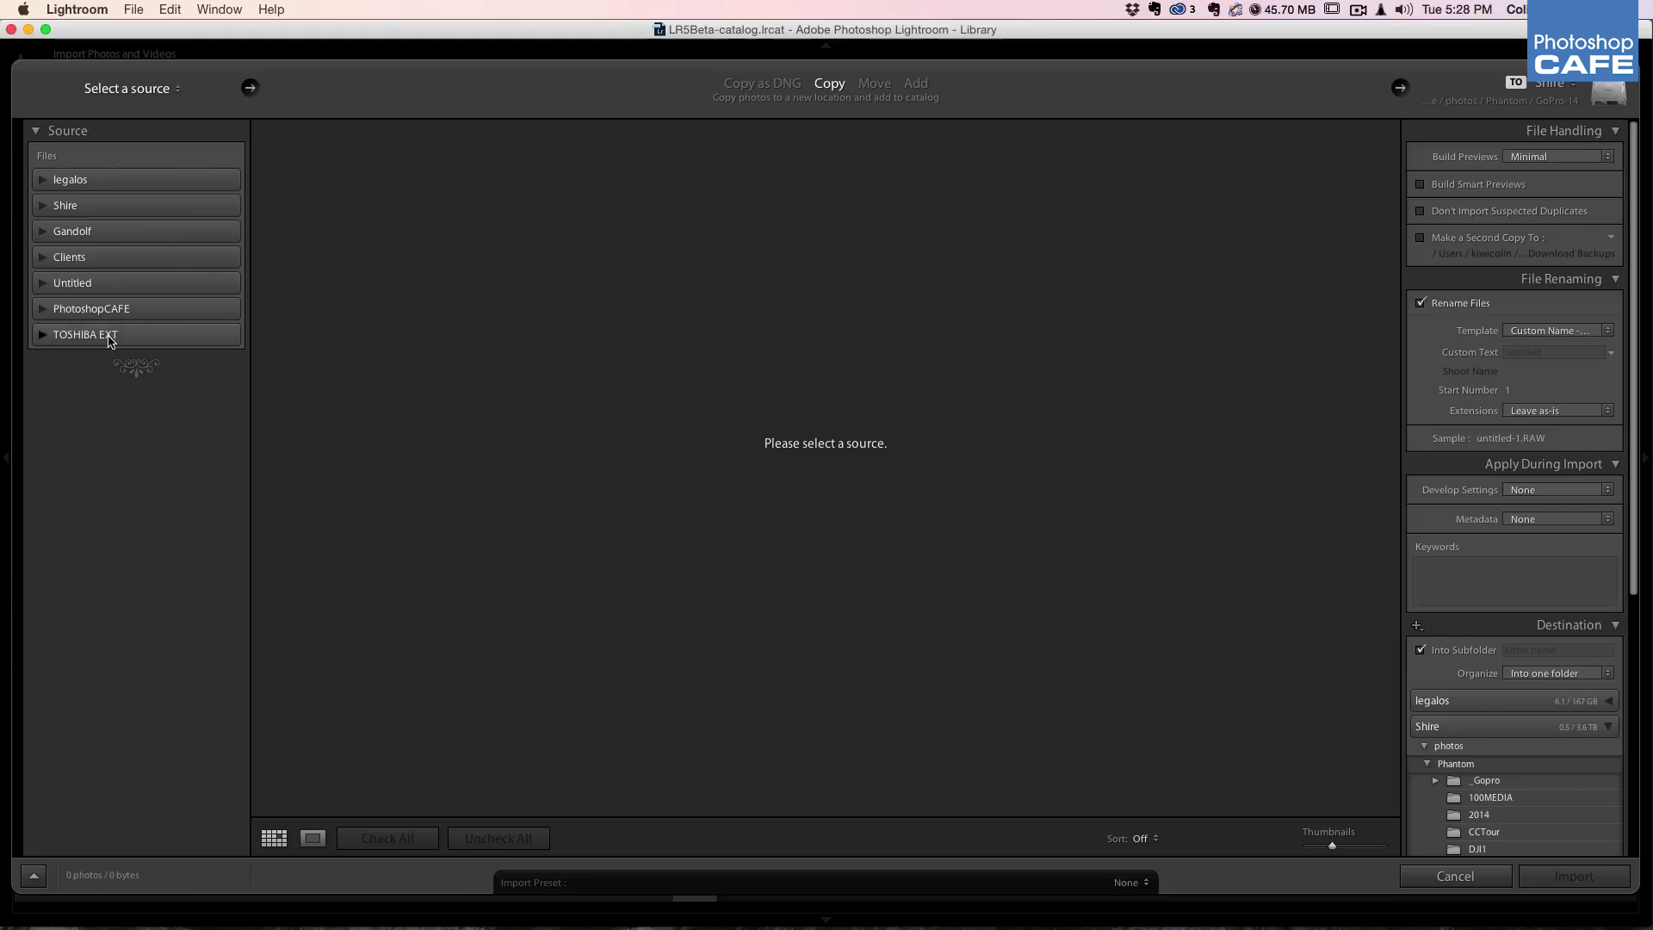
click(1455, 876)
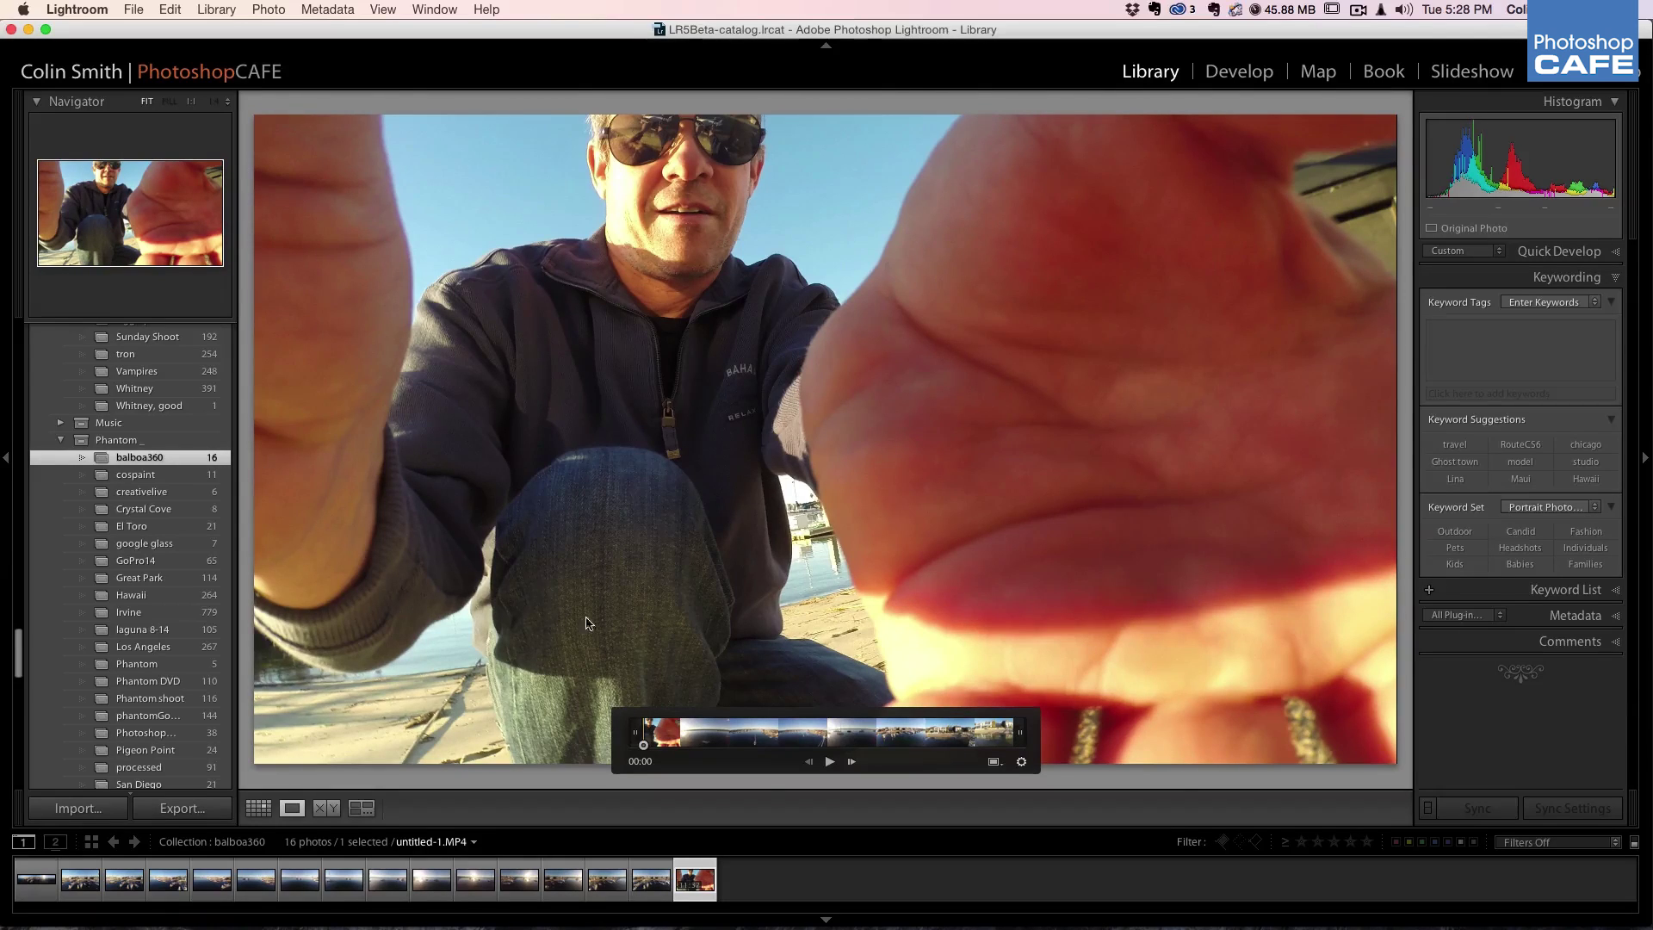
Hide the video trim strip and show the balboa360 collection as a Grid.
click(1020, 766)
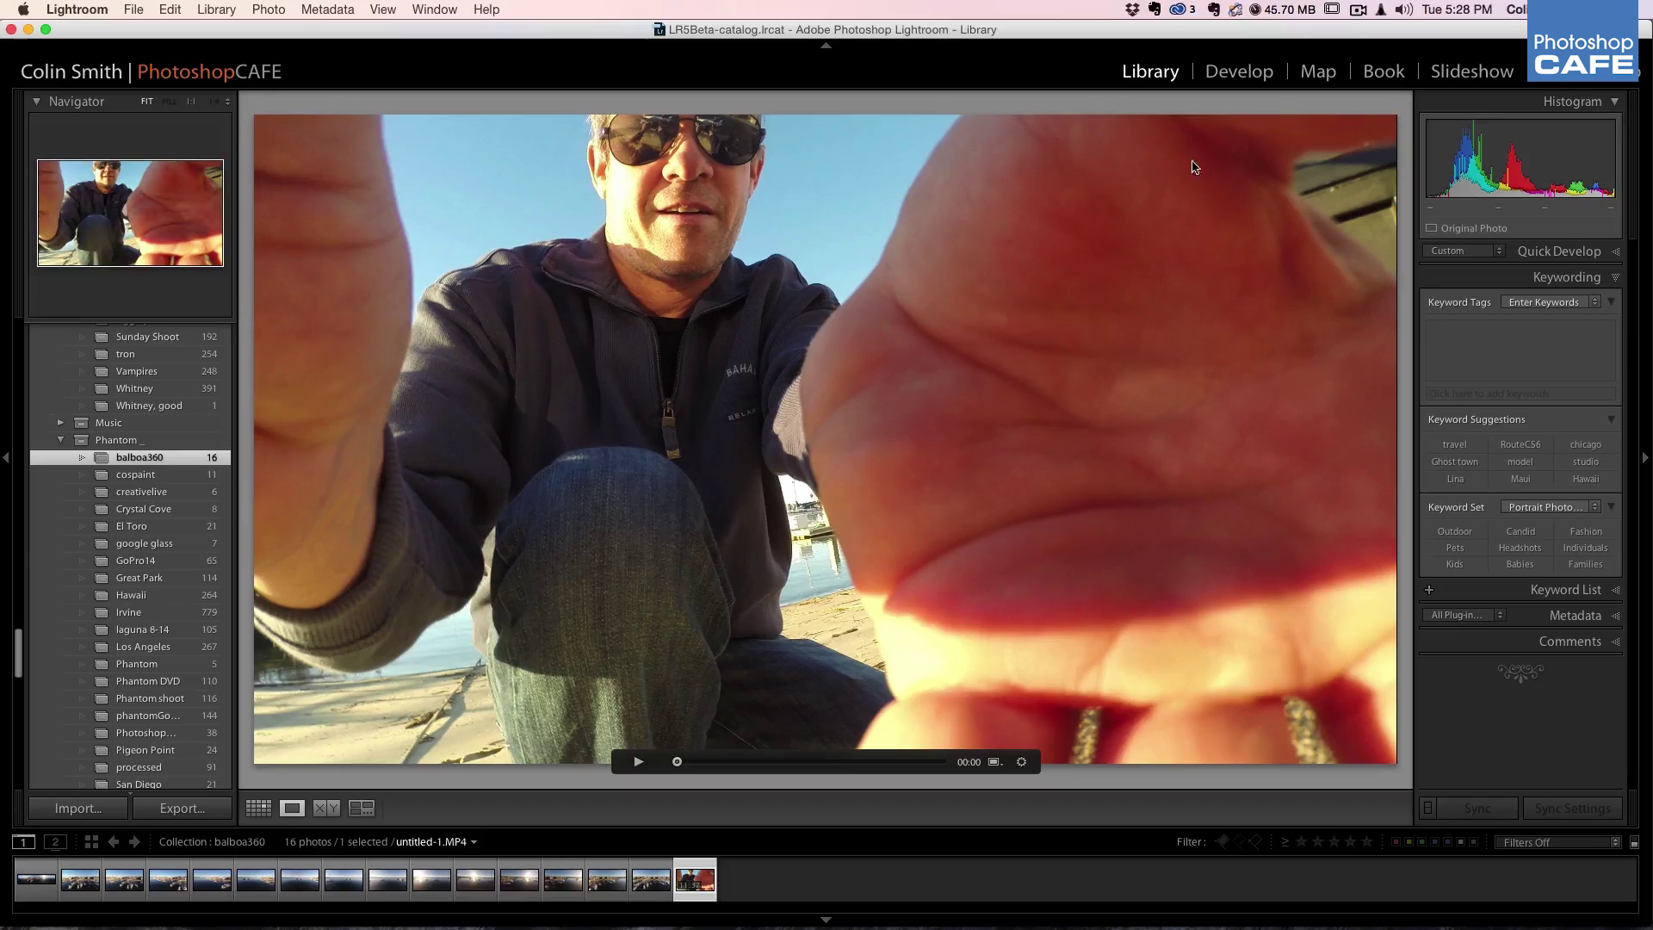
key(g)
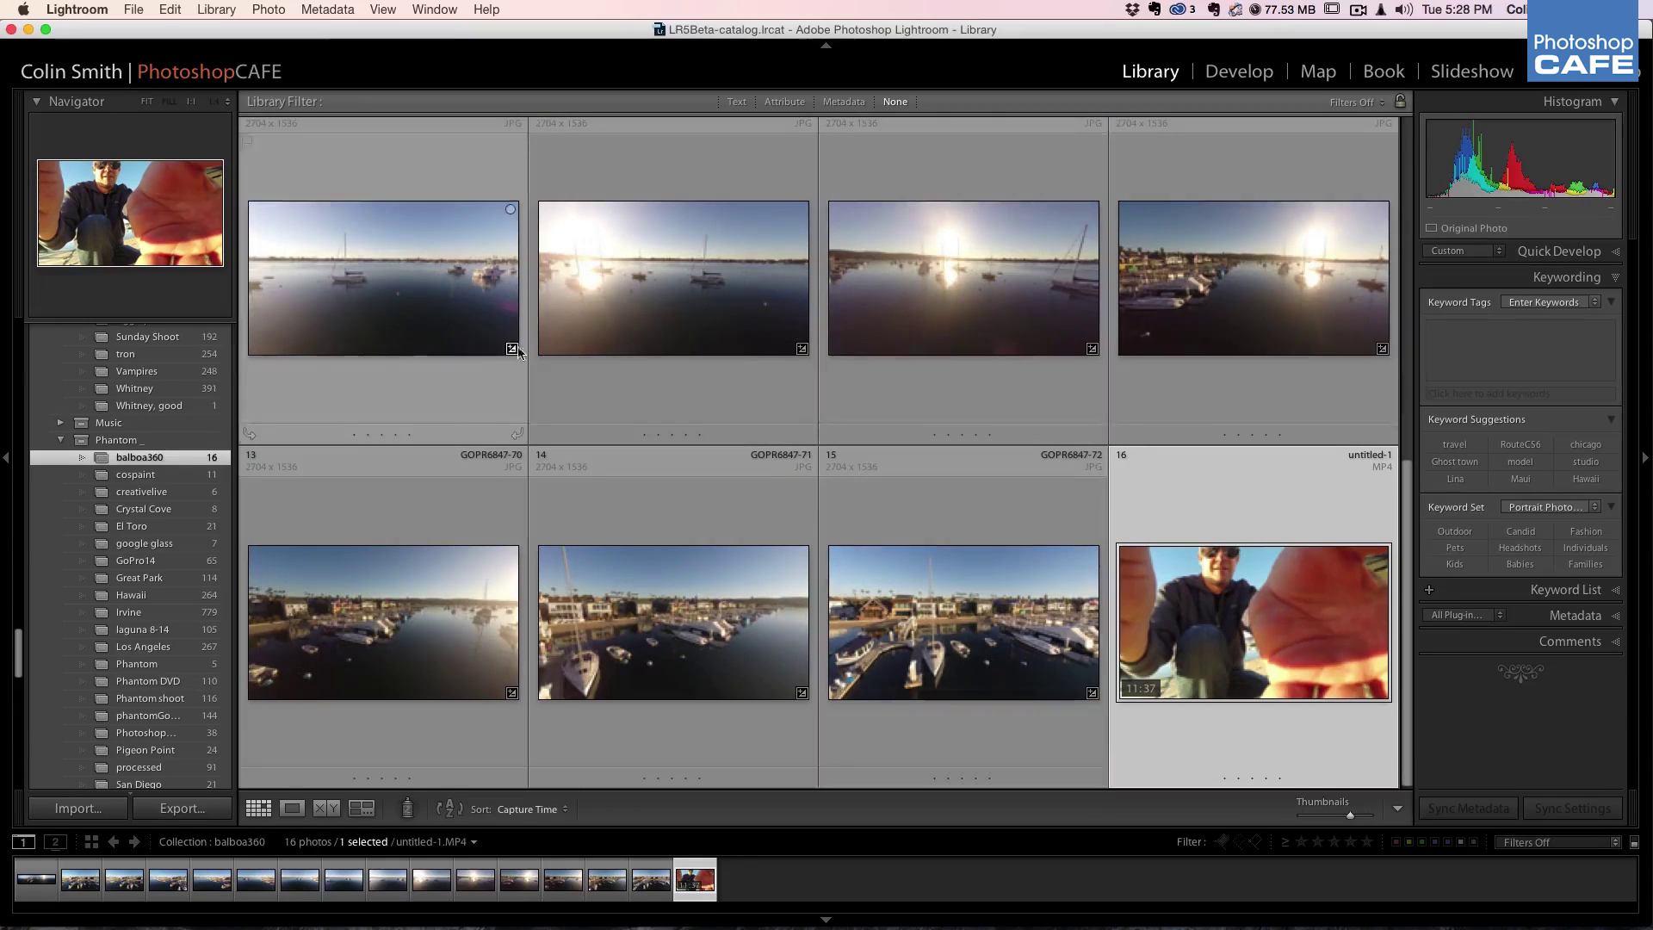
scroll(522, 350, up, 5)
scroll(543, 353, down, 8)
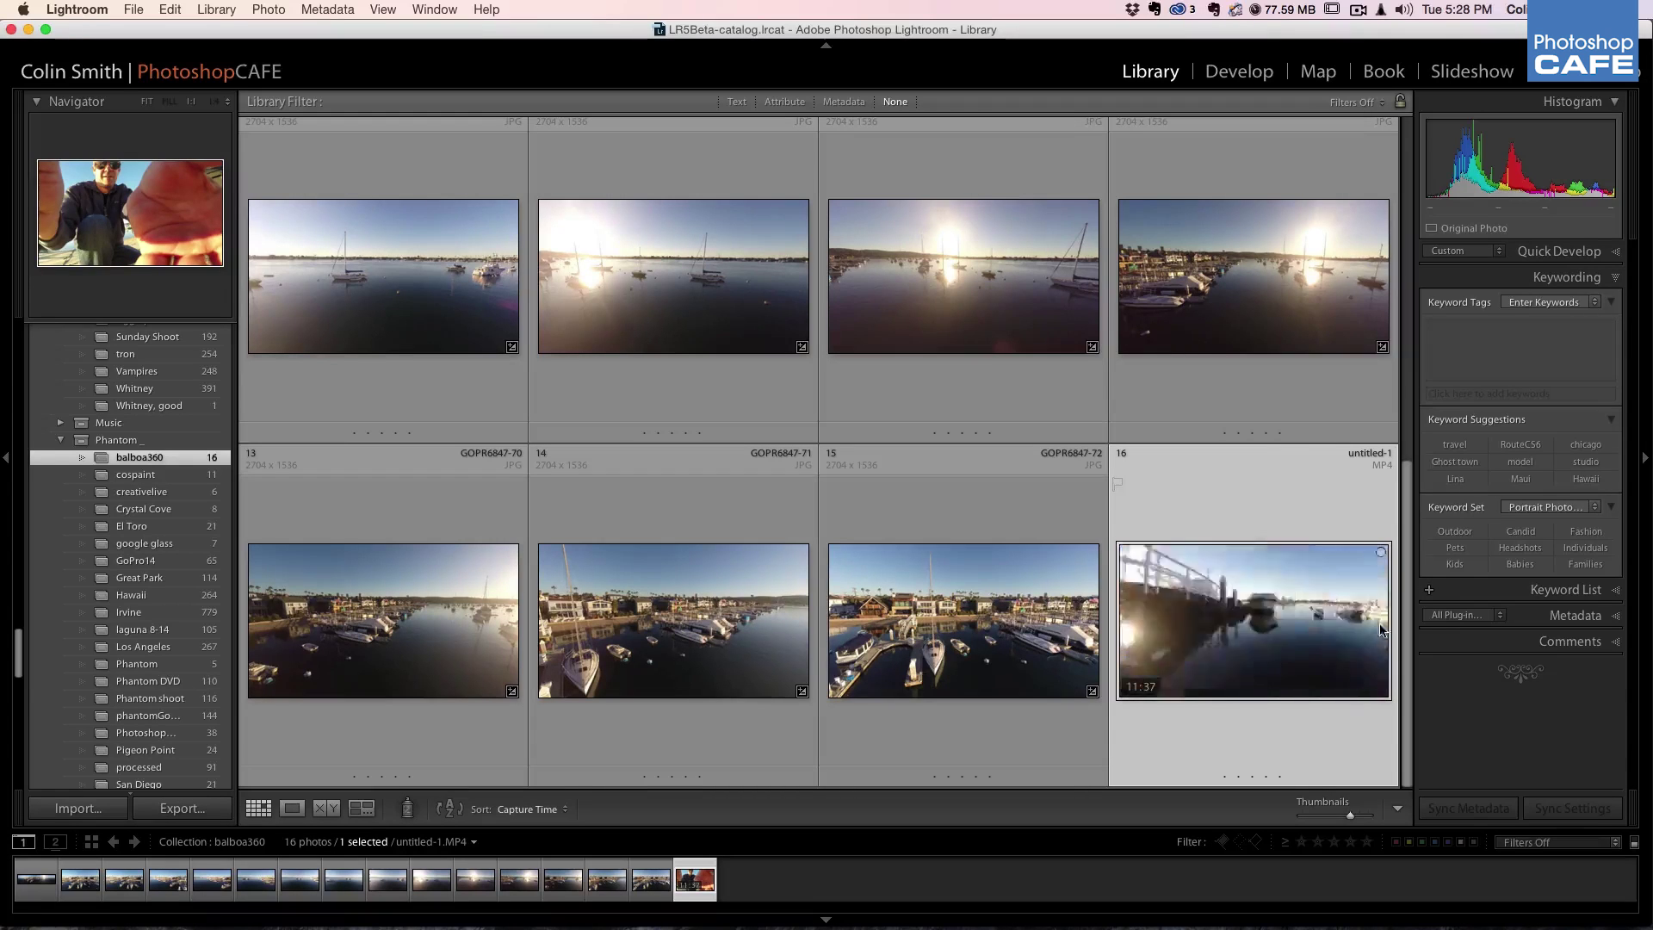
Open untitled-1.MP4 large and pause it at 05:25 on the aerial harbour shot.
double_click(1262, 629)
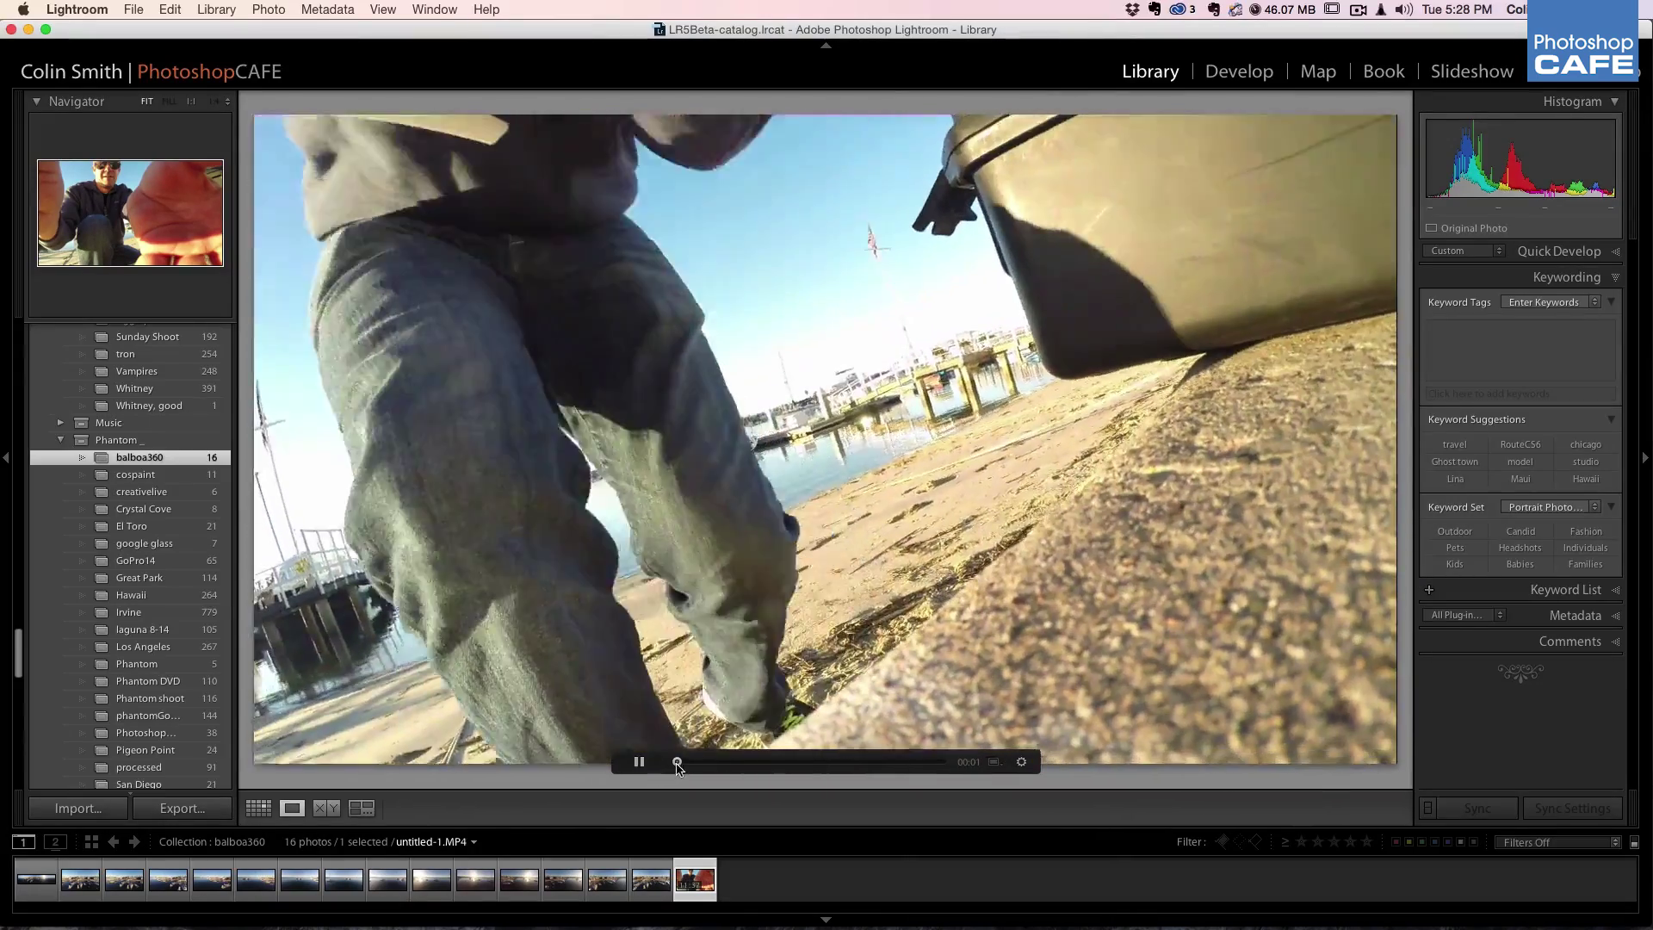
drag(677, 769, 799, 766)
click(638, 762)
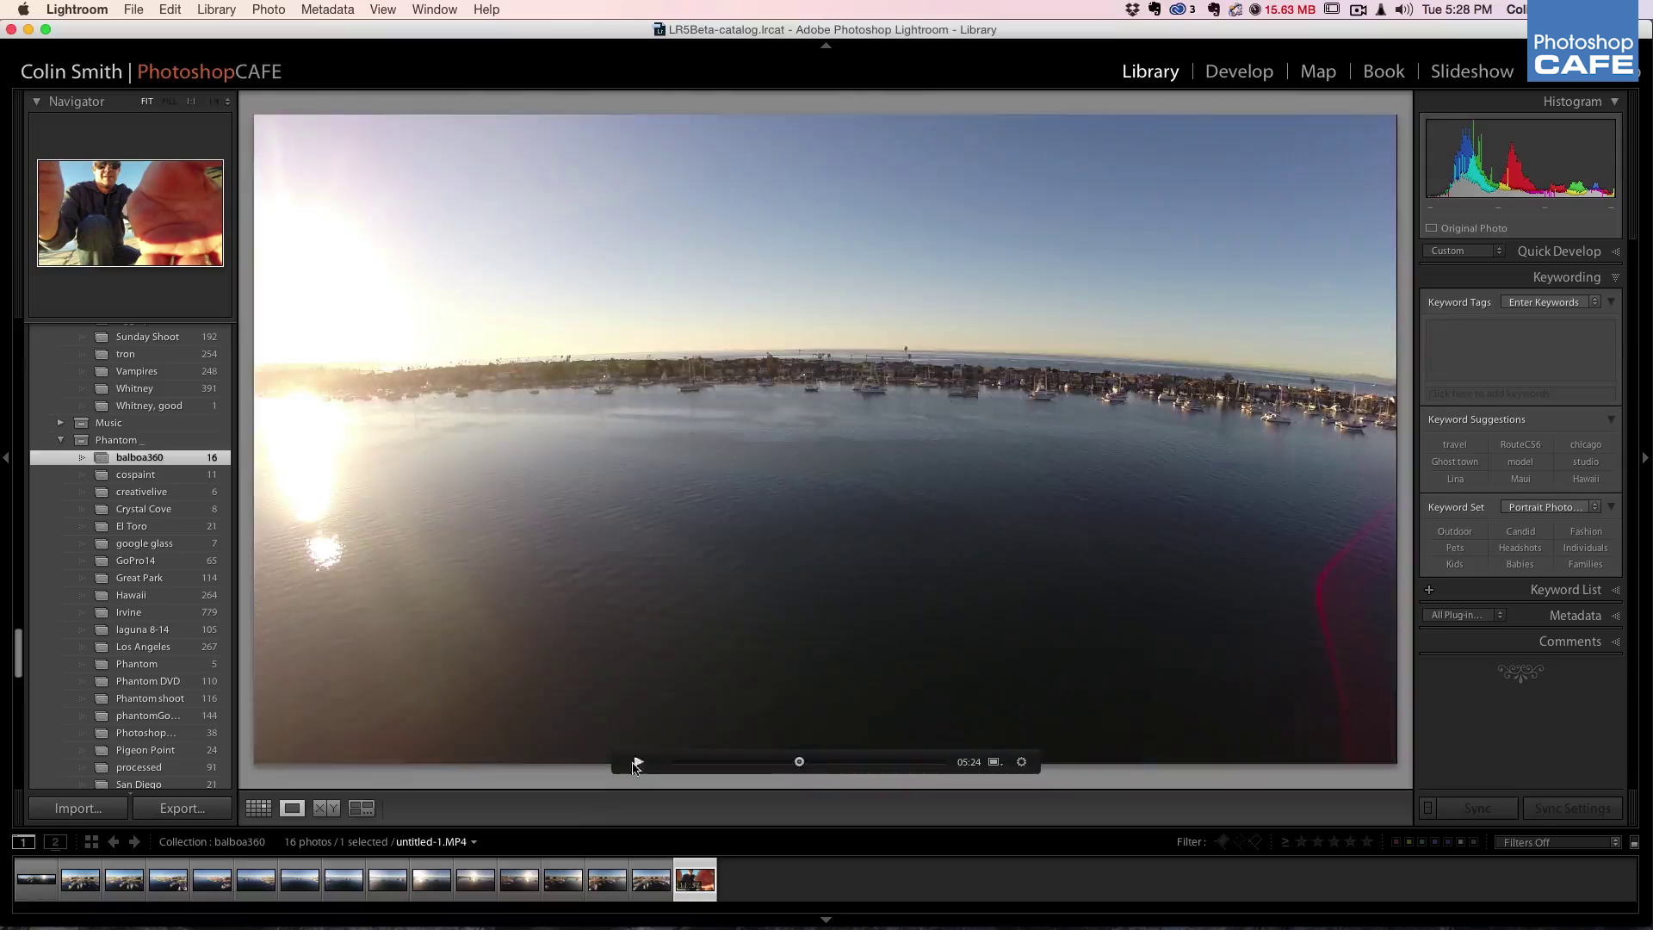
click(638, 763)
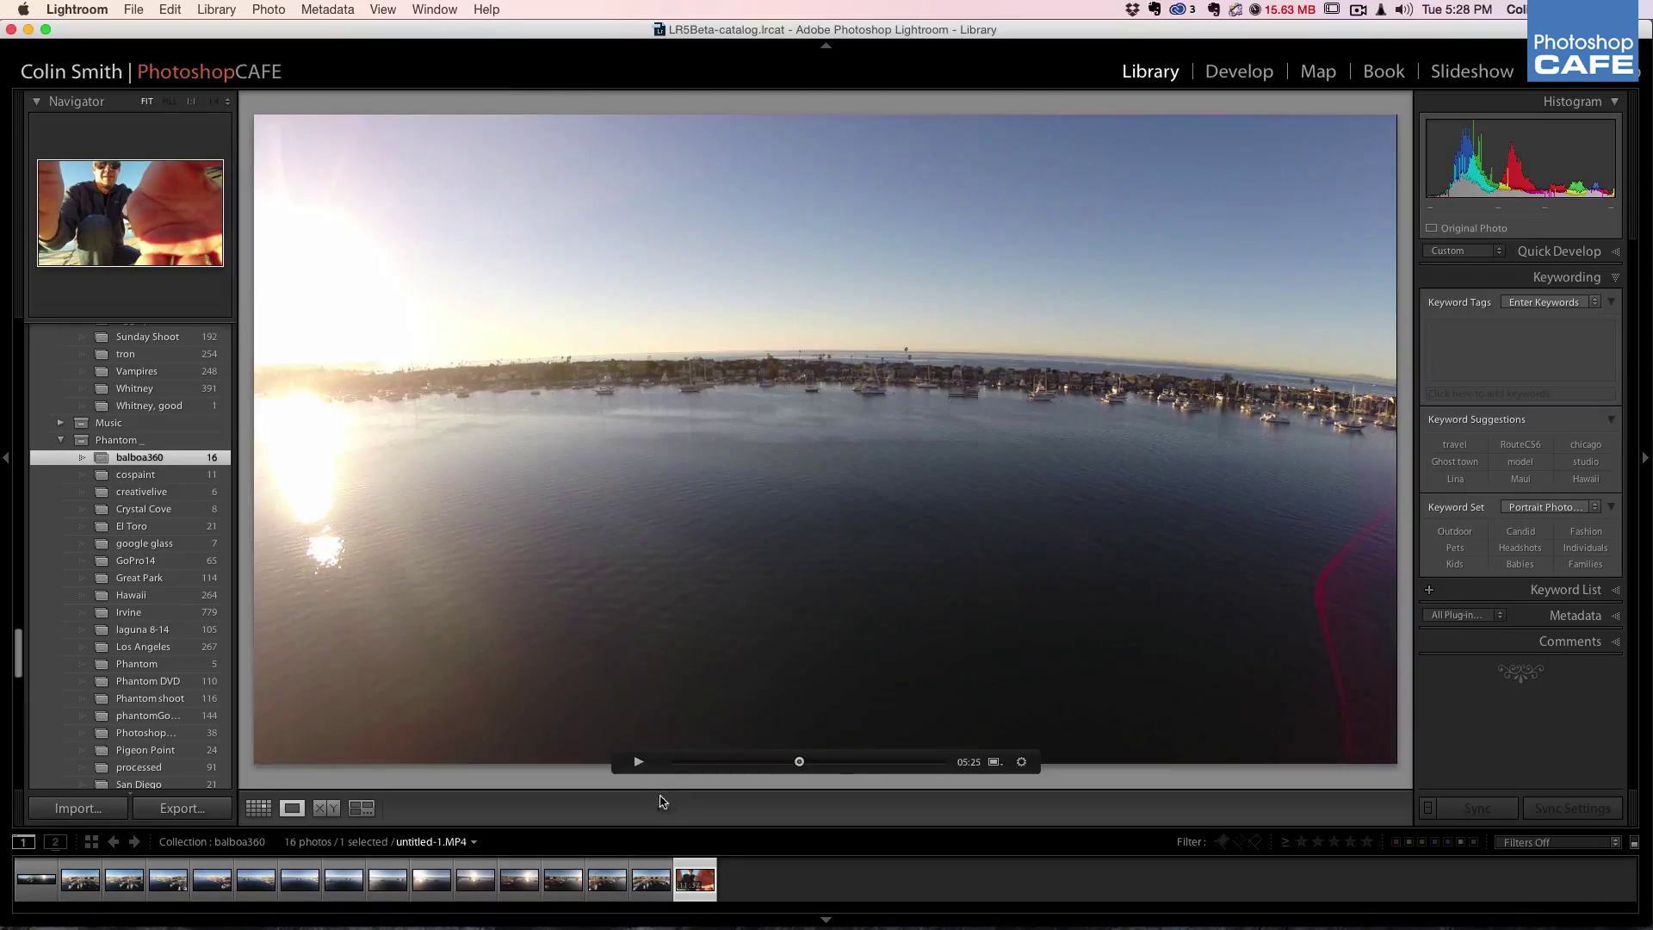
Scrub forward in the trim strip and pause at 09:04 on the sailboat by the docks.
click(1022, 763)
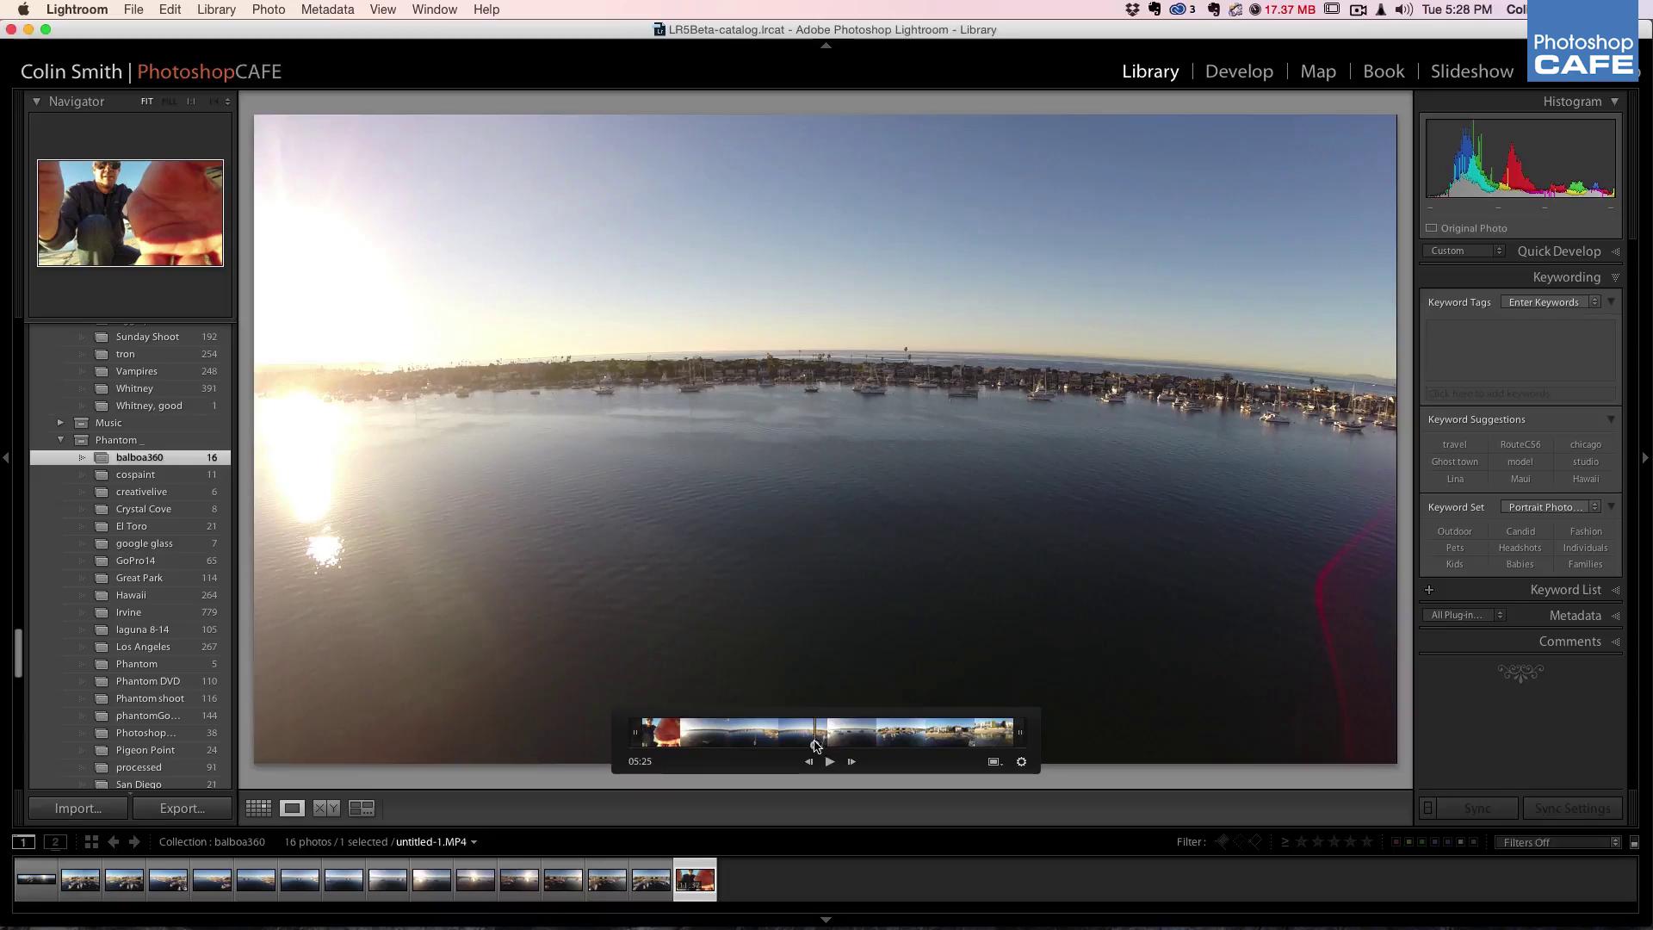
drag(838, 745, 906, 747)
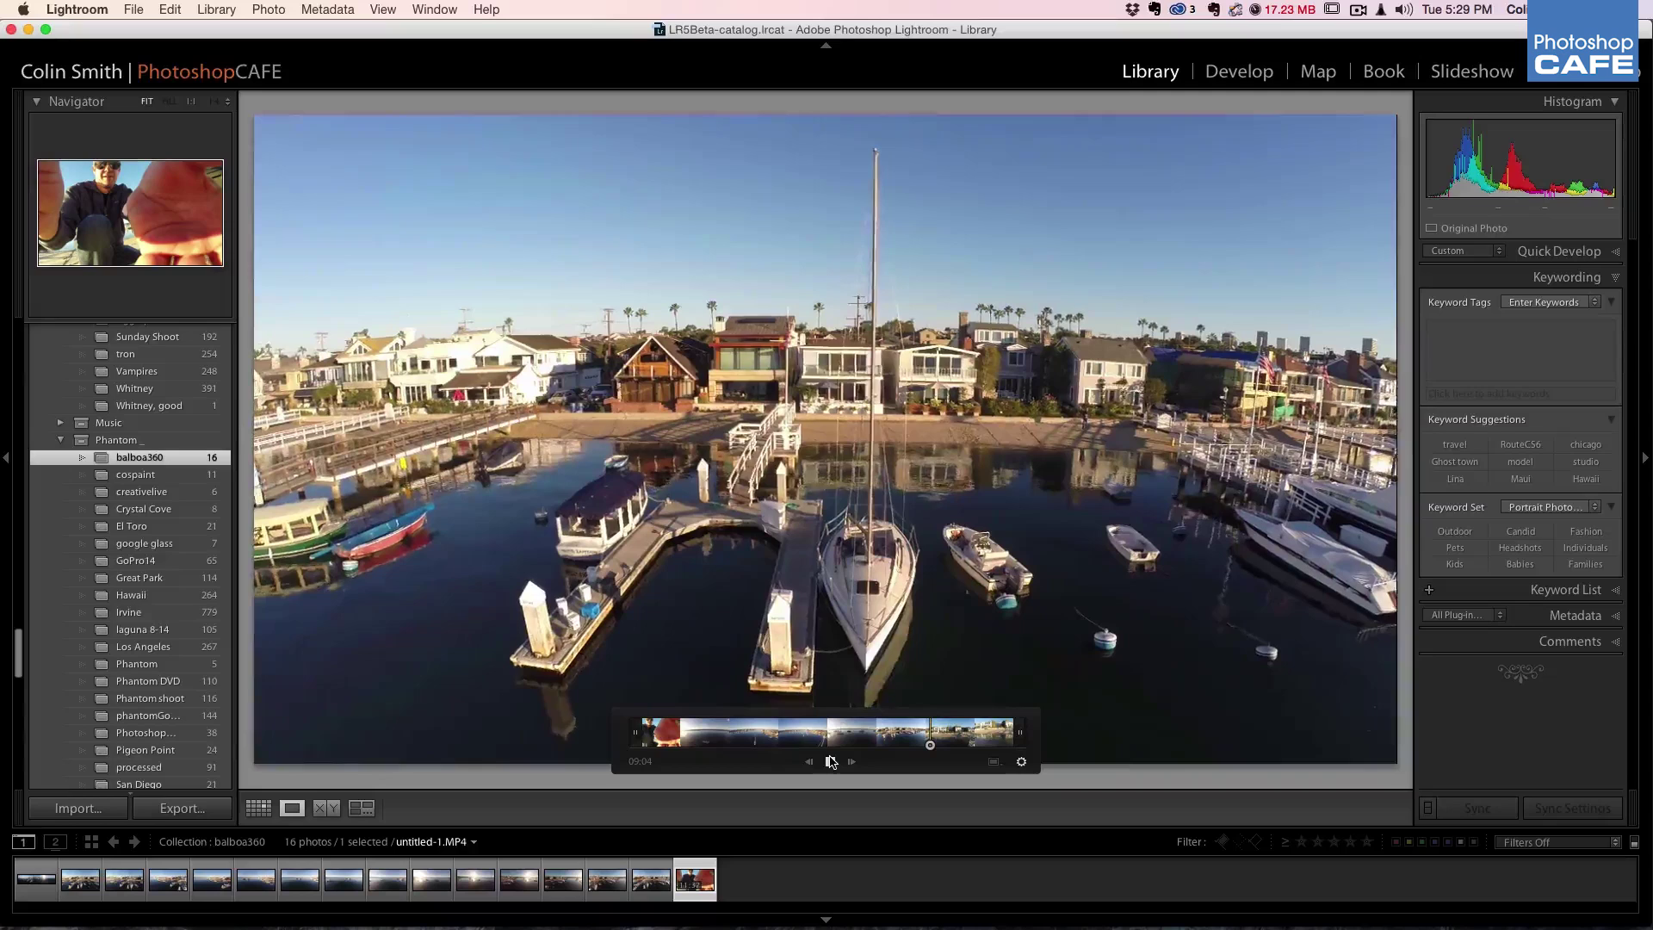
click(830, 762)
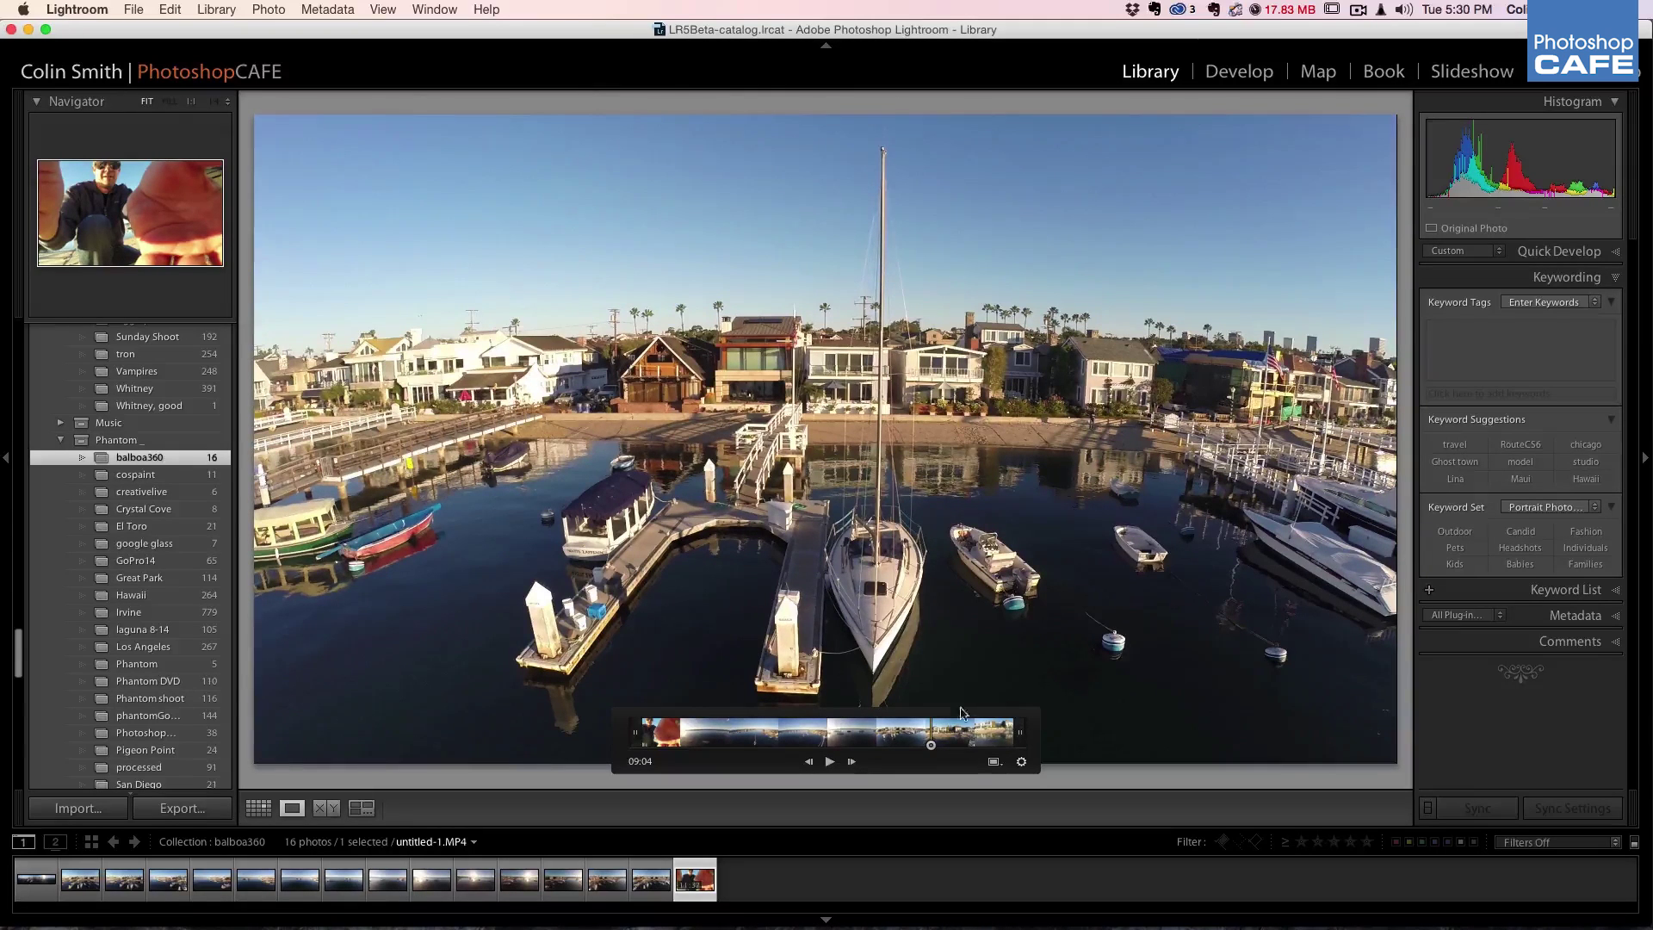
Capture the 09:04 frame as still photo untitled-1-1.jpg and select it.
click(994, 763)
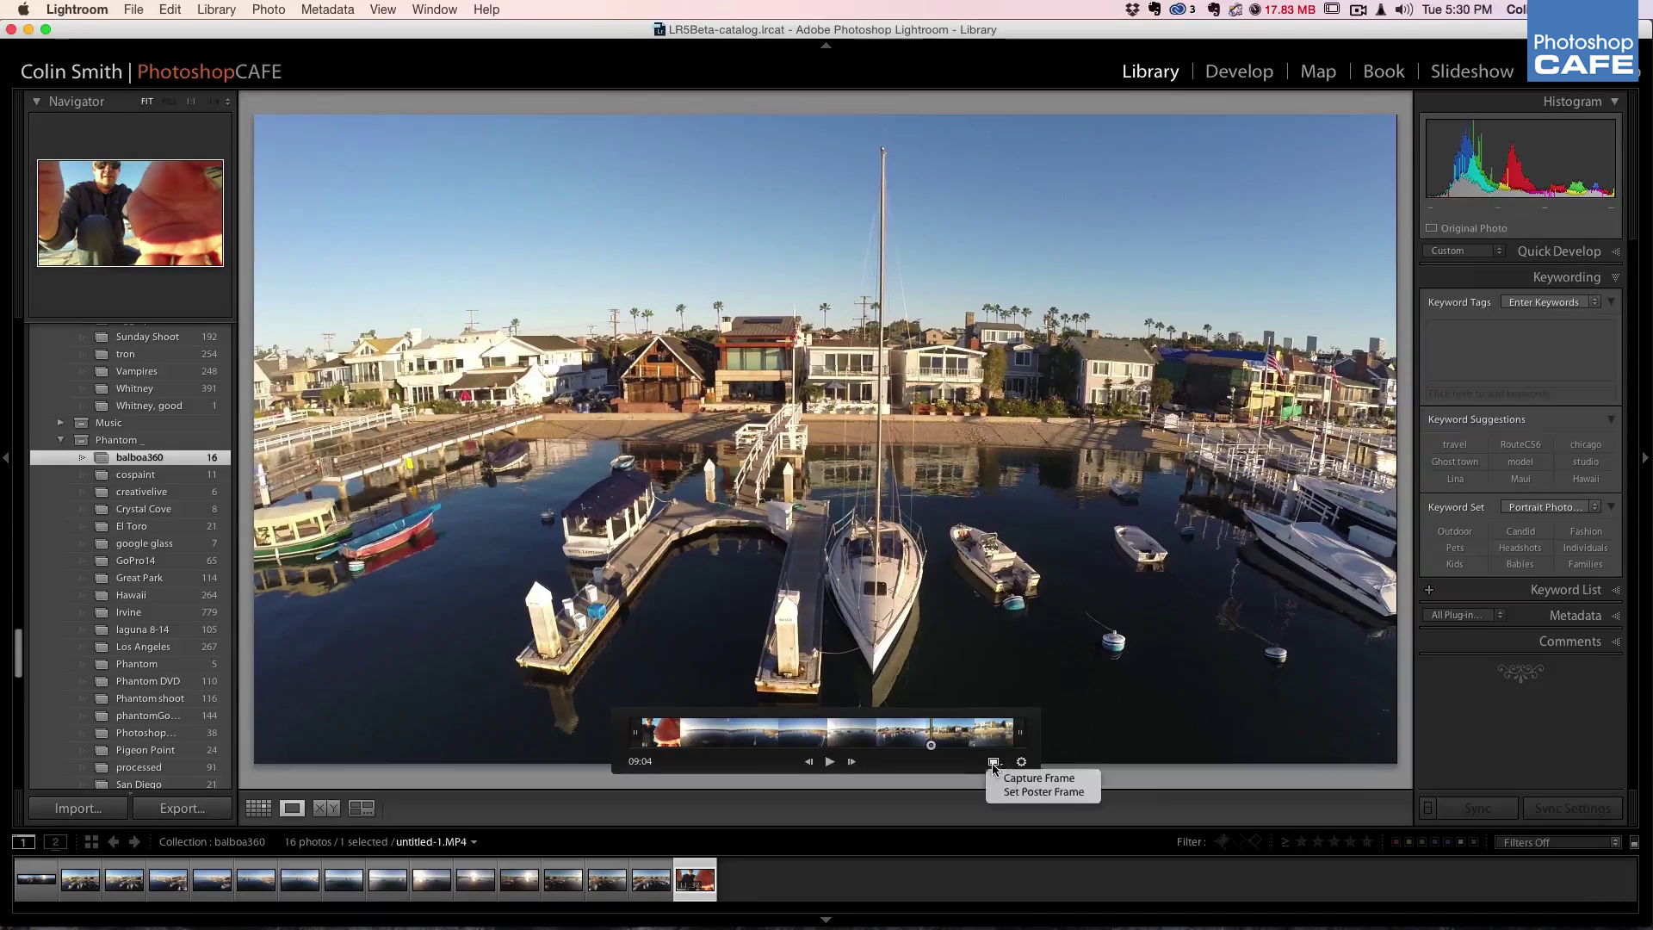
click(1037, 780)
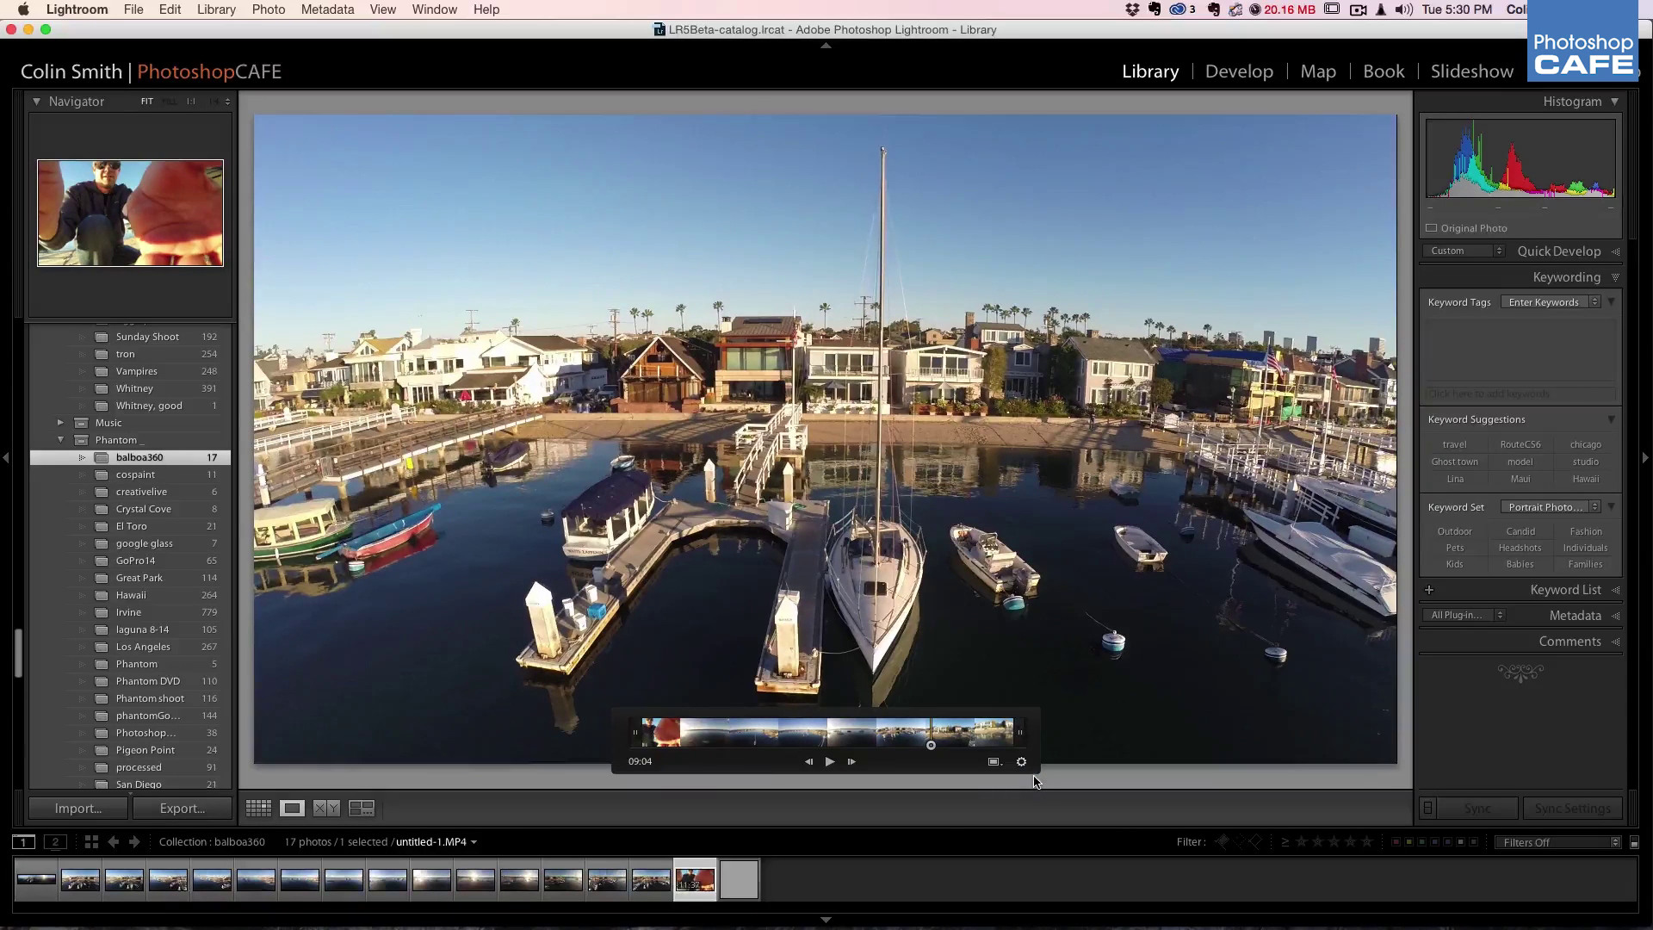
click(746, 885)
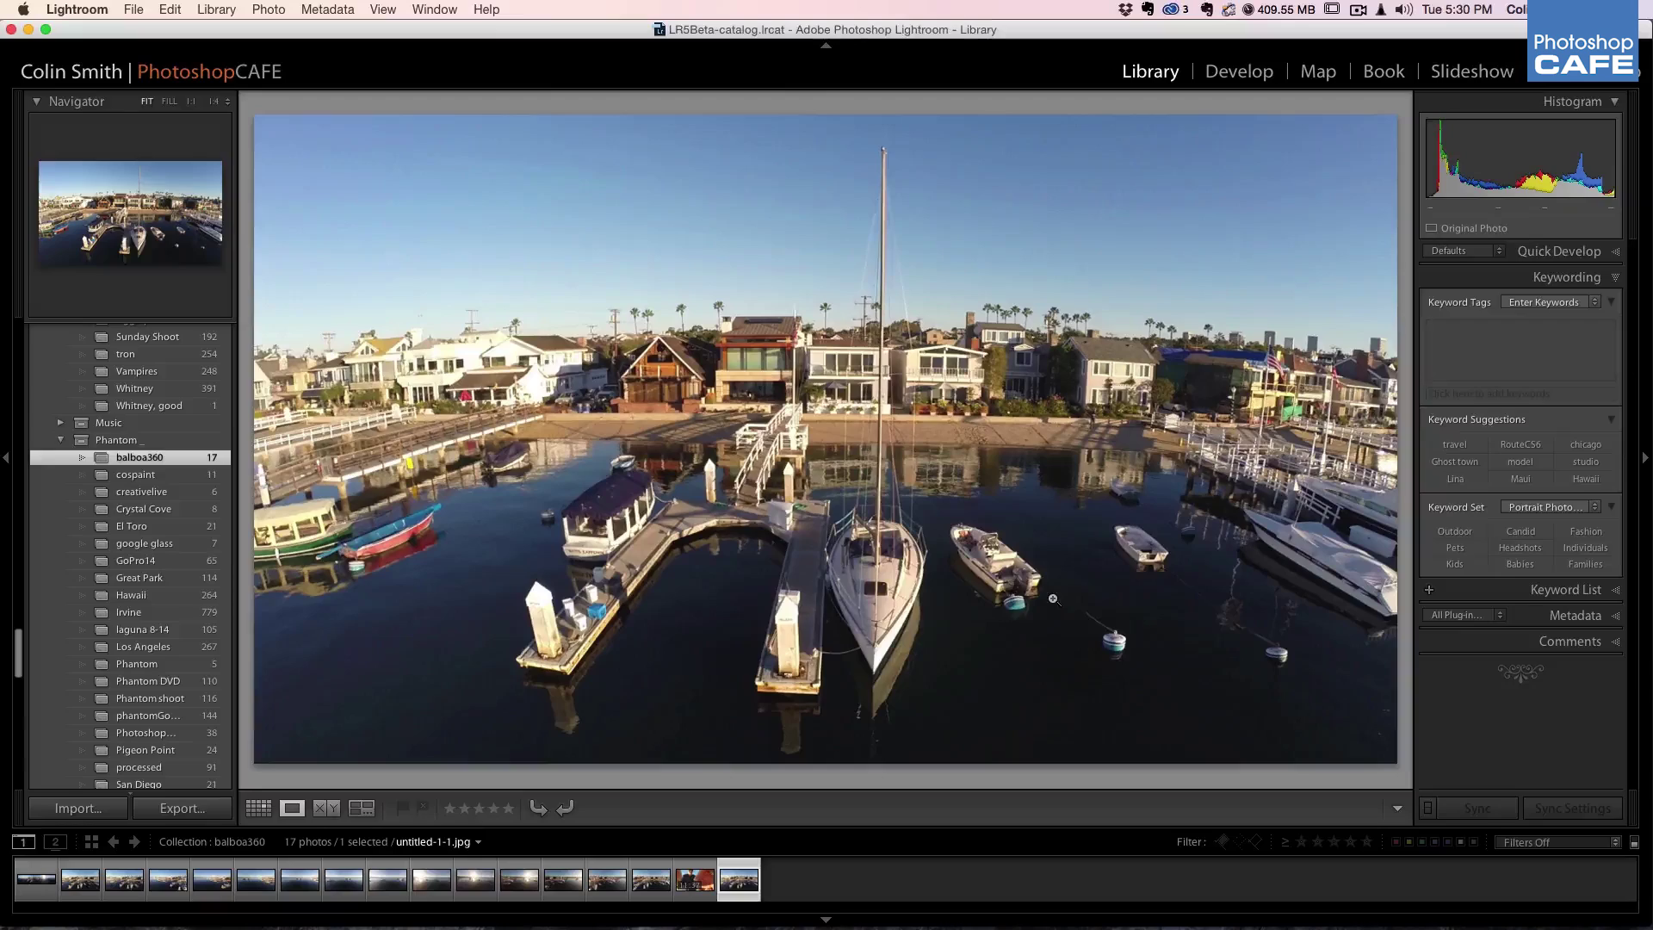
Inspect the captured still at 1:1 around the docks, then return to Fit view.
click(191, 103)
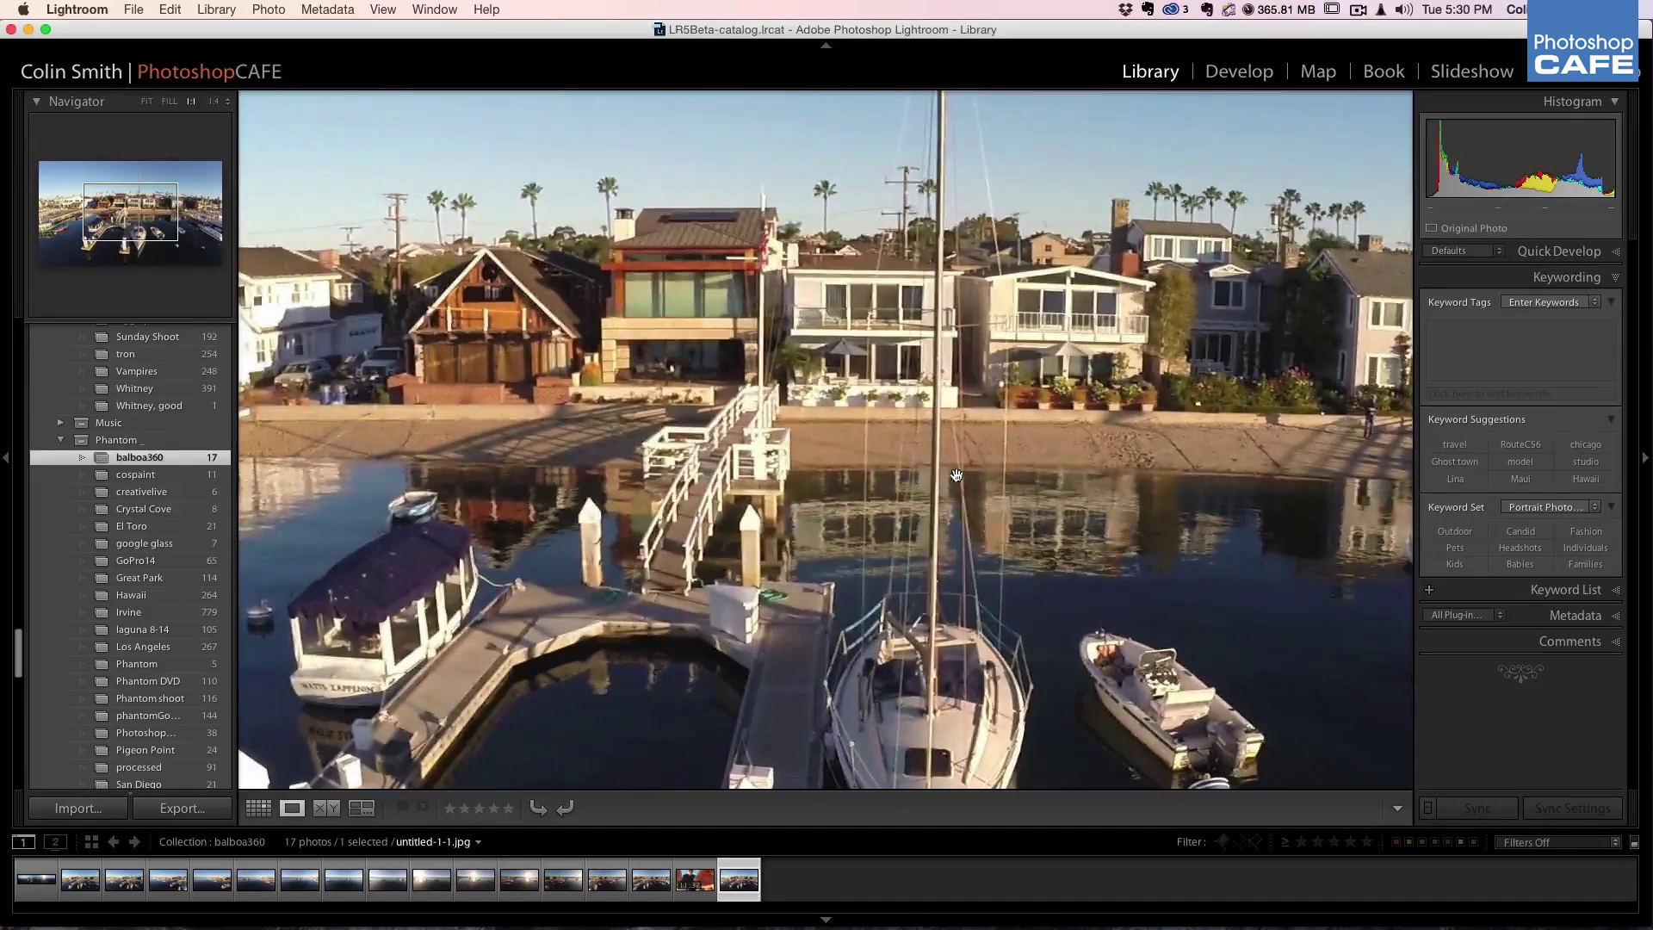
drag(951, 481, 986, 308)
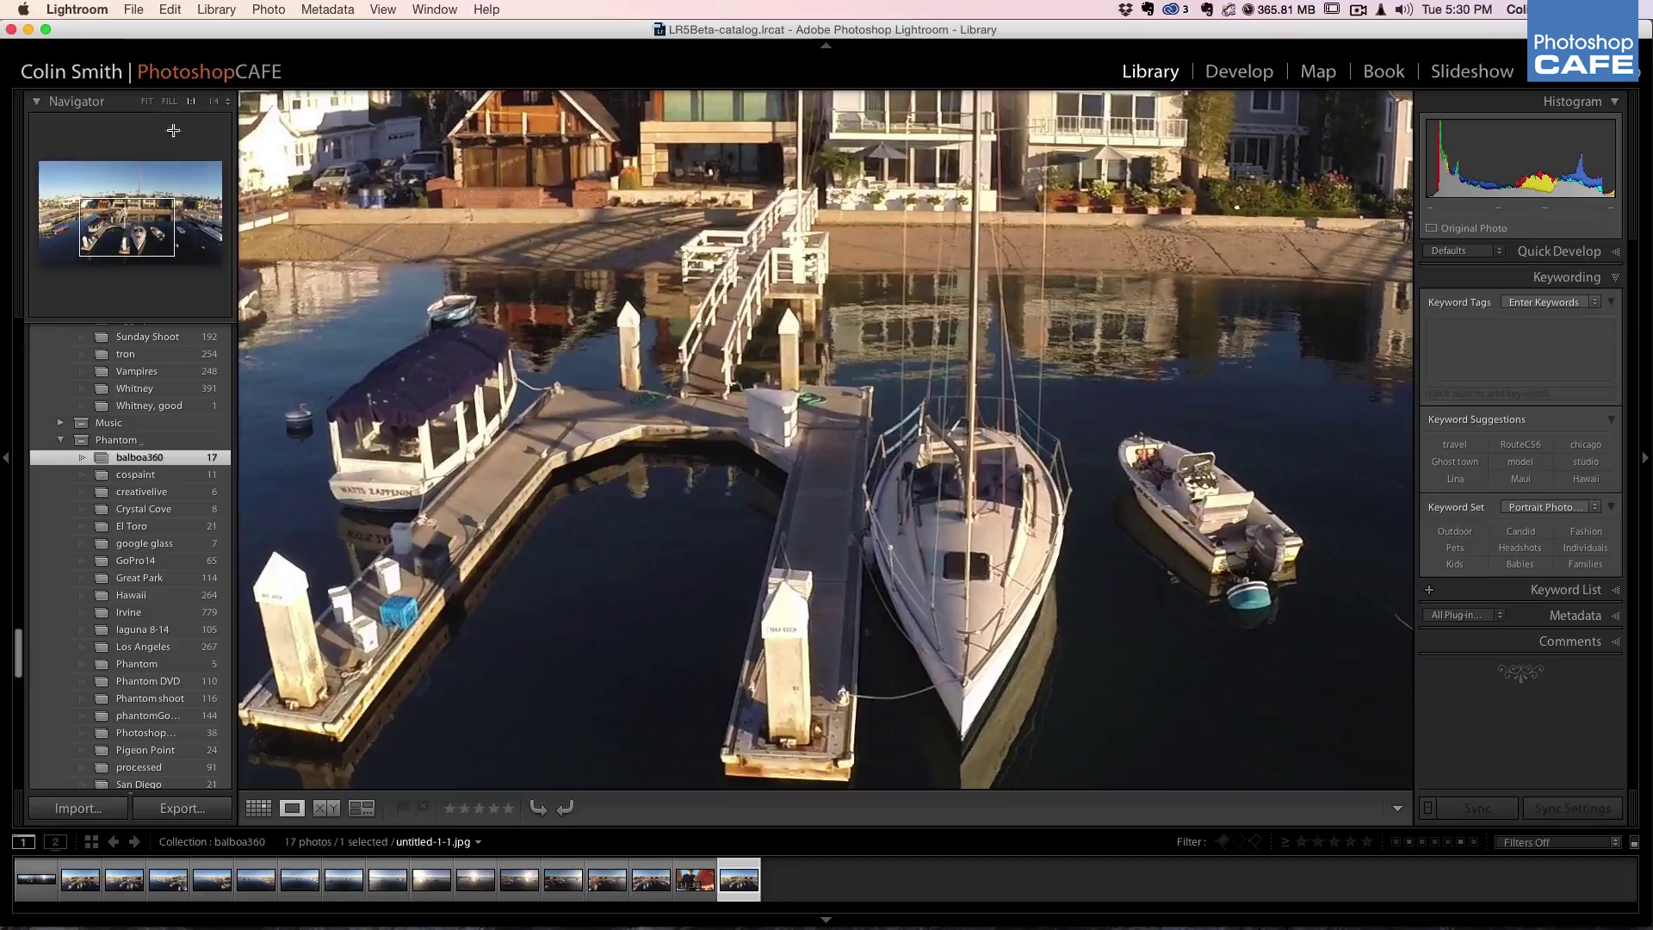
click(146, 102)
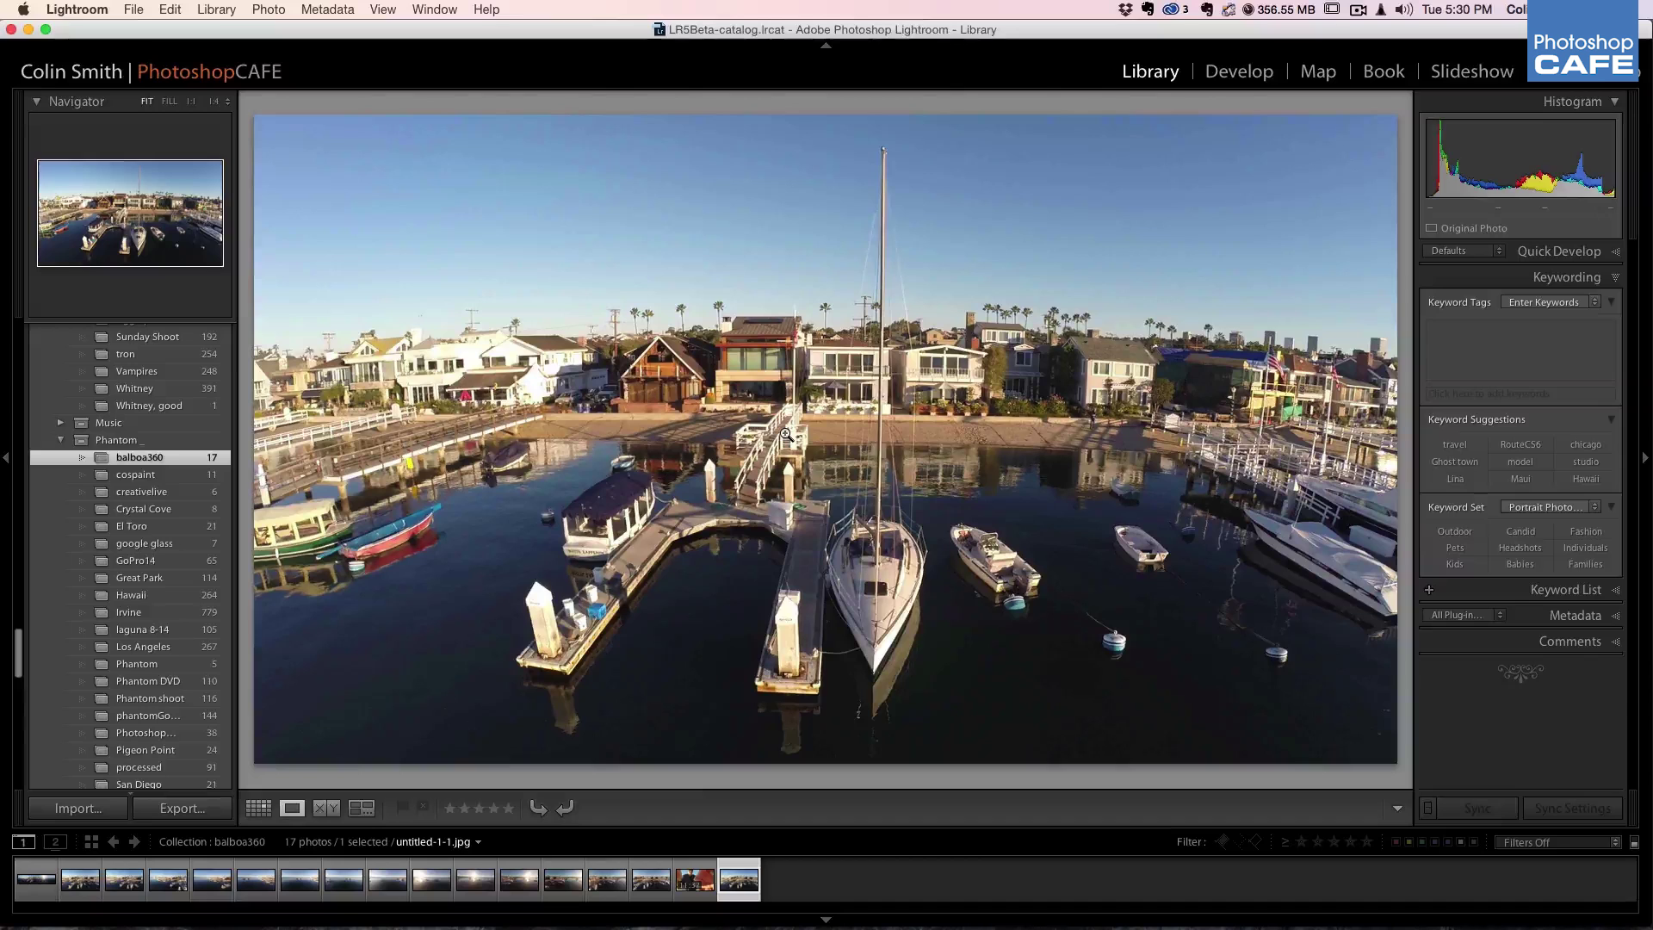
Return to the video, fine-tune the frame to about 09:12, and capture a second still.
key(Left)
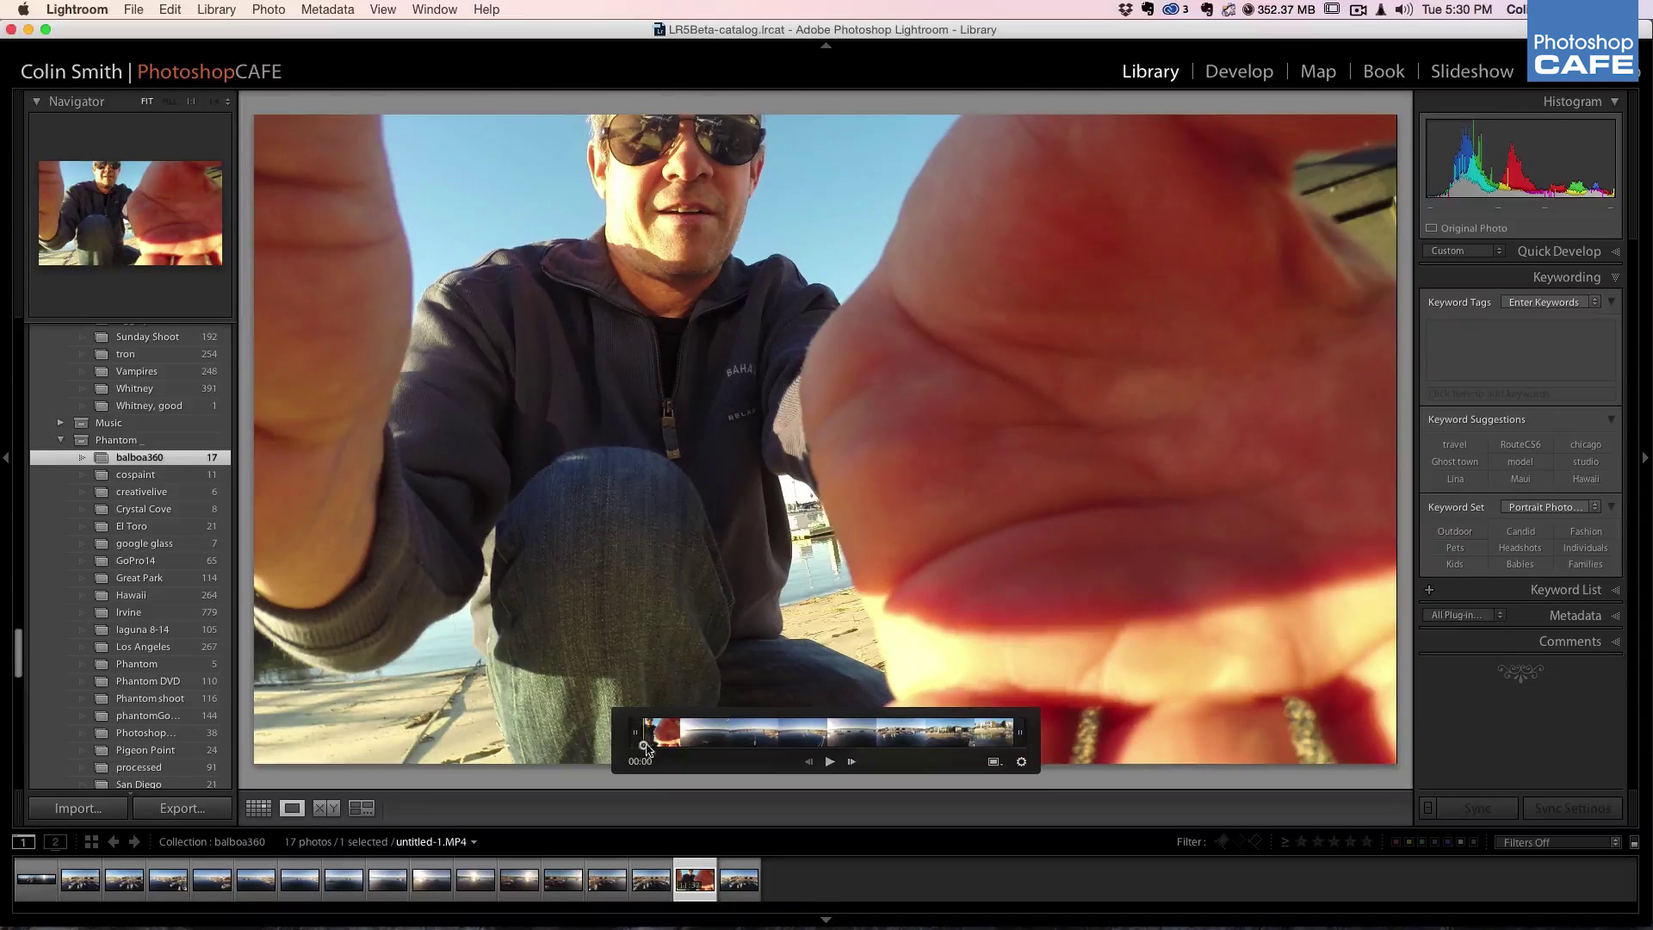
drag(801, 740, 943, 736)
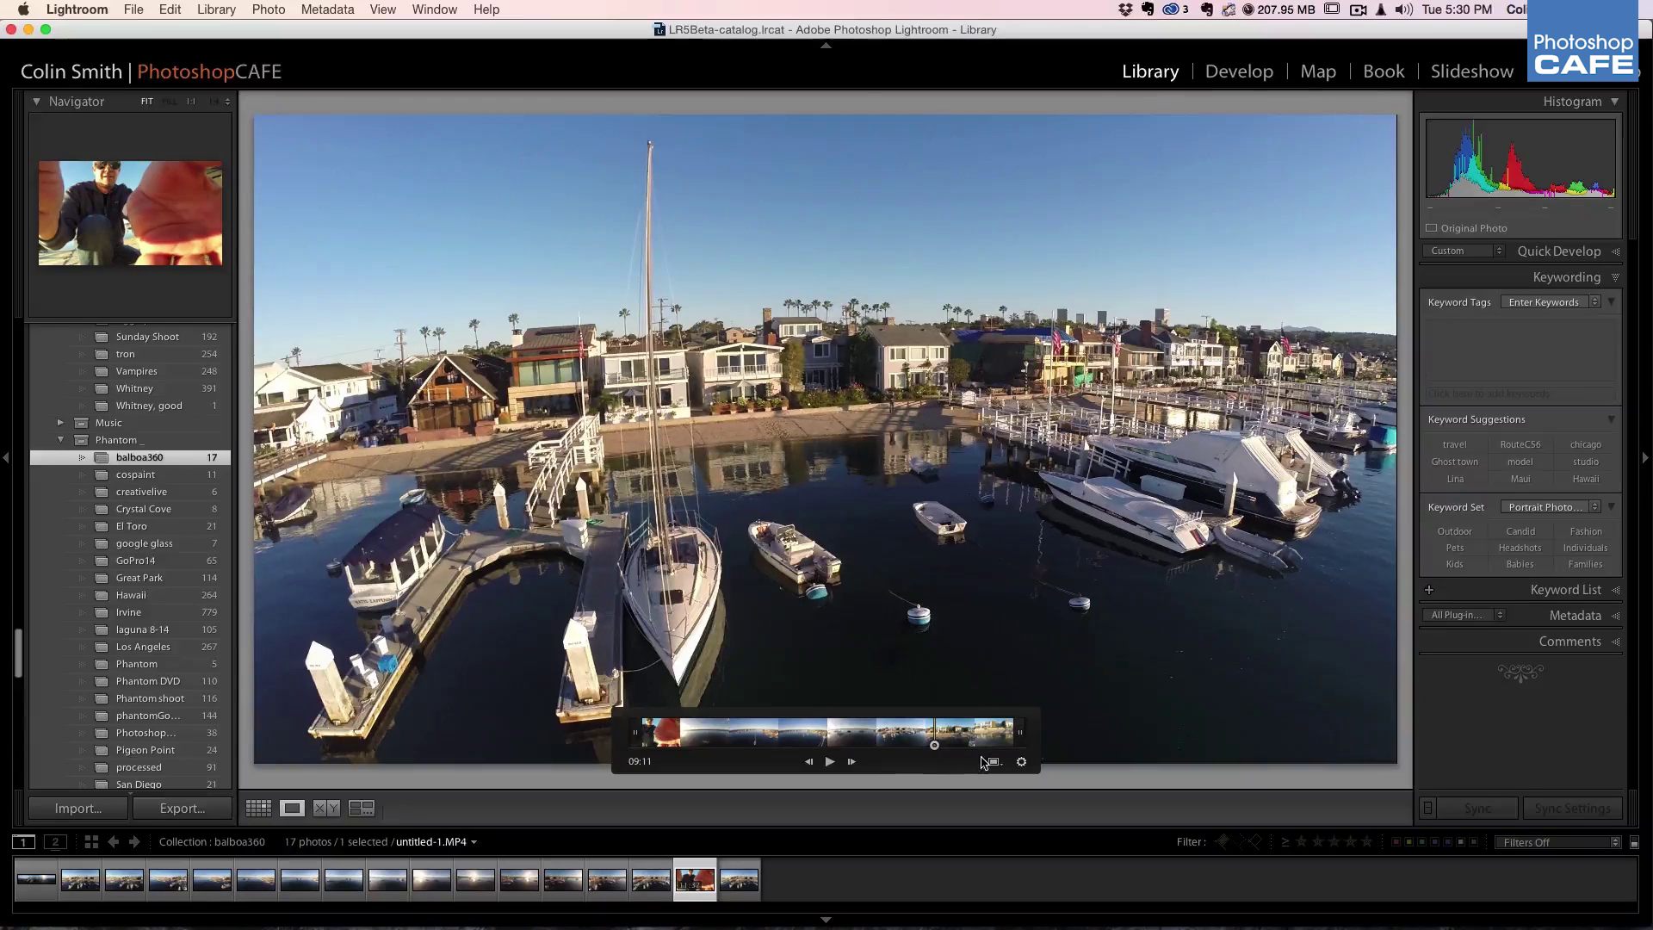
click(853, 763)
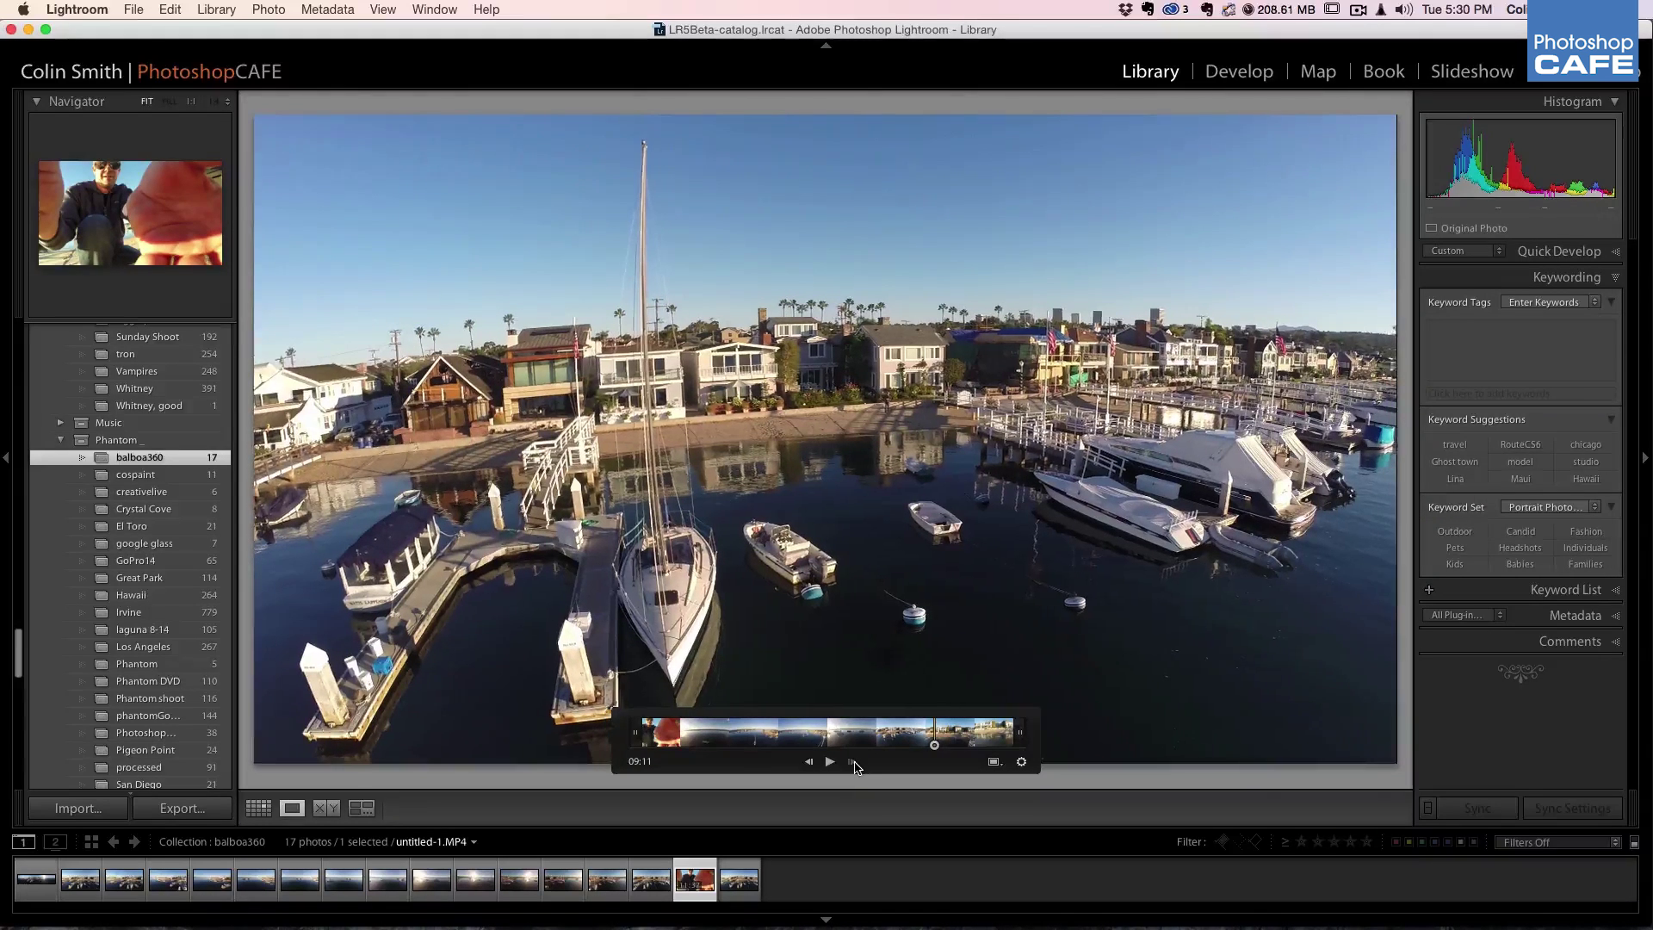
click(854, 763)
click(854, 763)
click(854, 763)
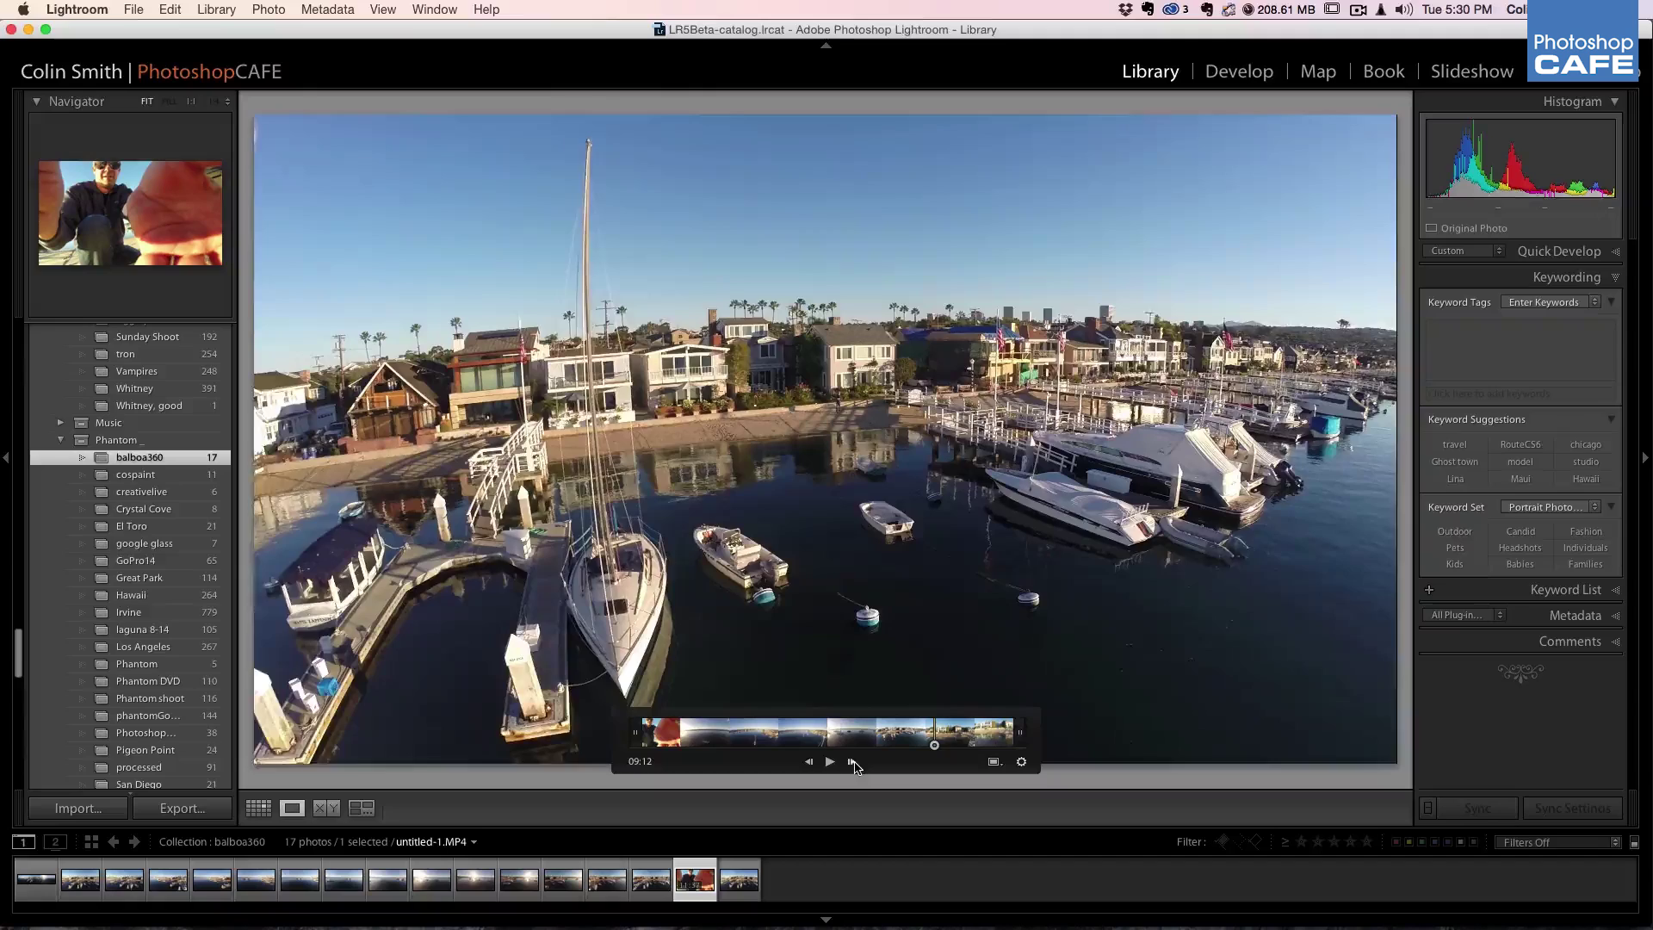
click(854, 763)
click(853, 763)
click(853, 763)
click(852, 763)
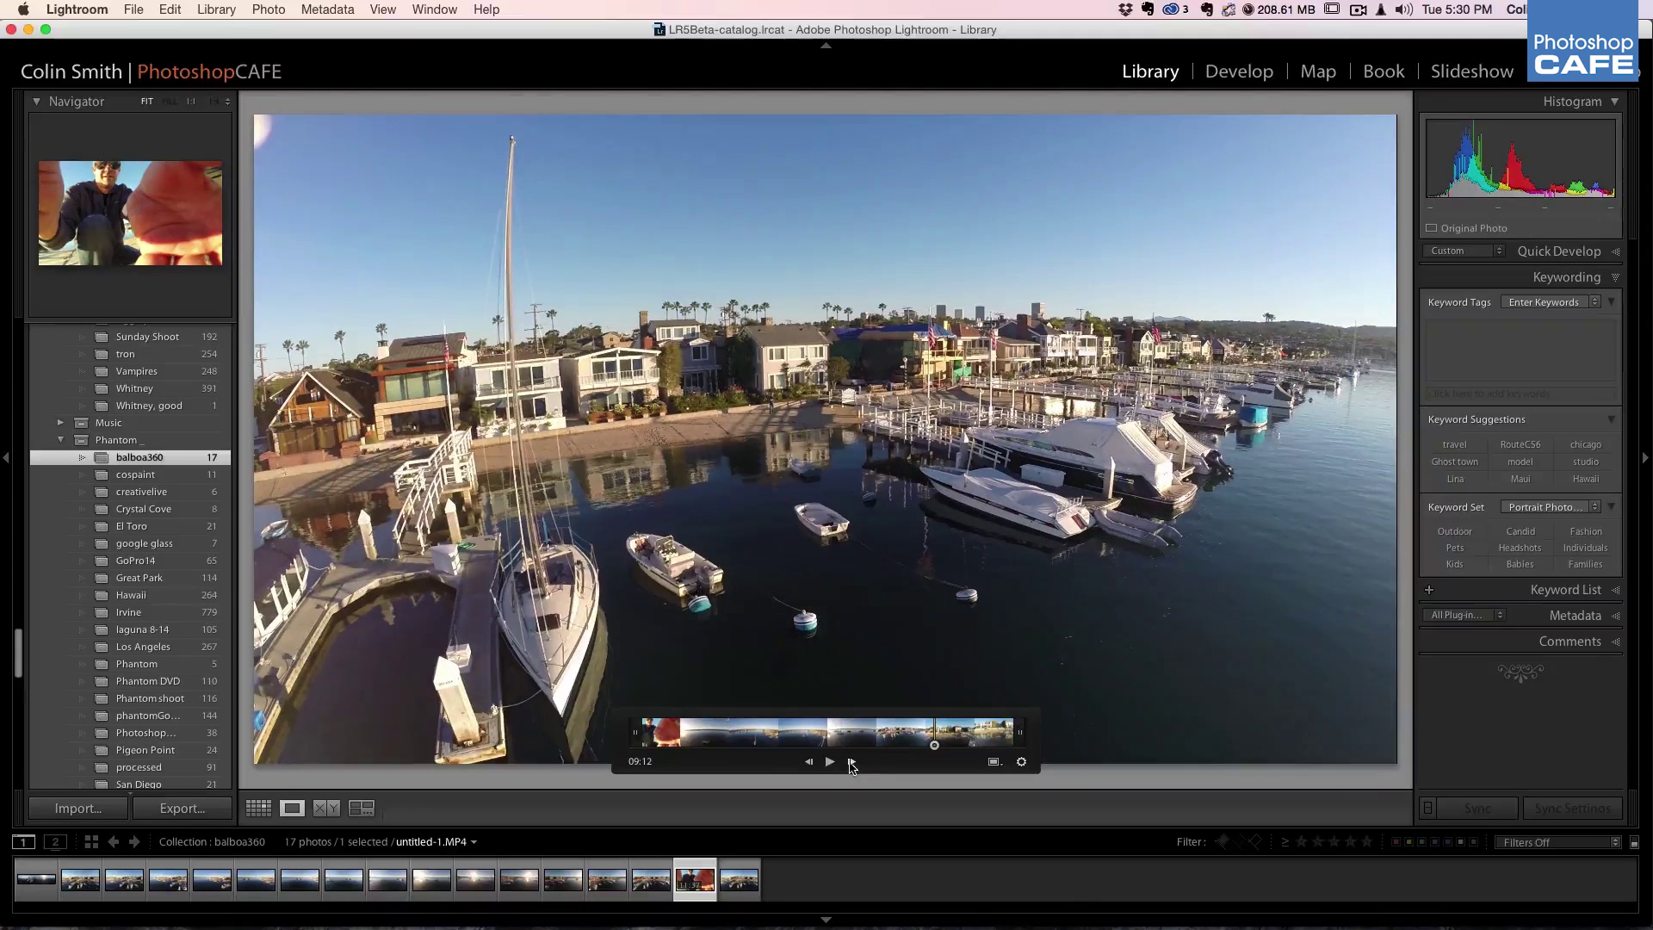
click(815, 763)
click(815, 763)
click(816, 763)
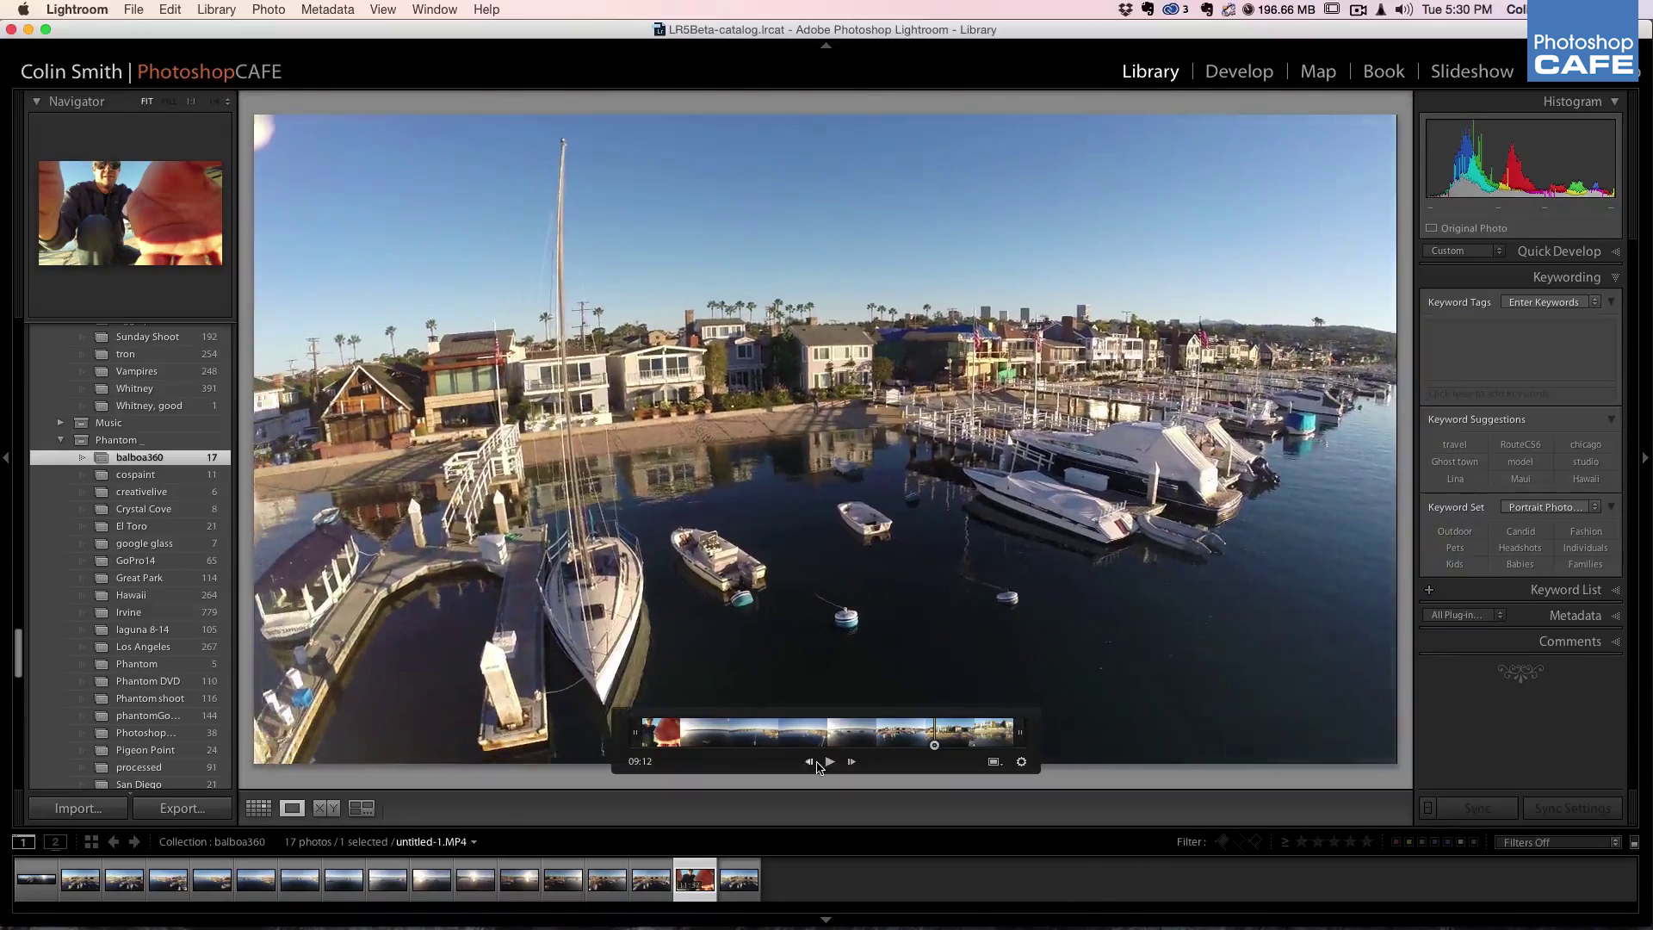
click(815, 763)
click(815, 763)
click(816, 763)
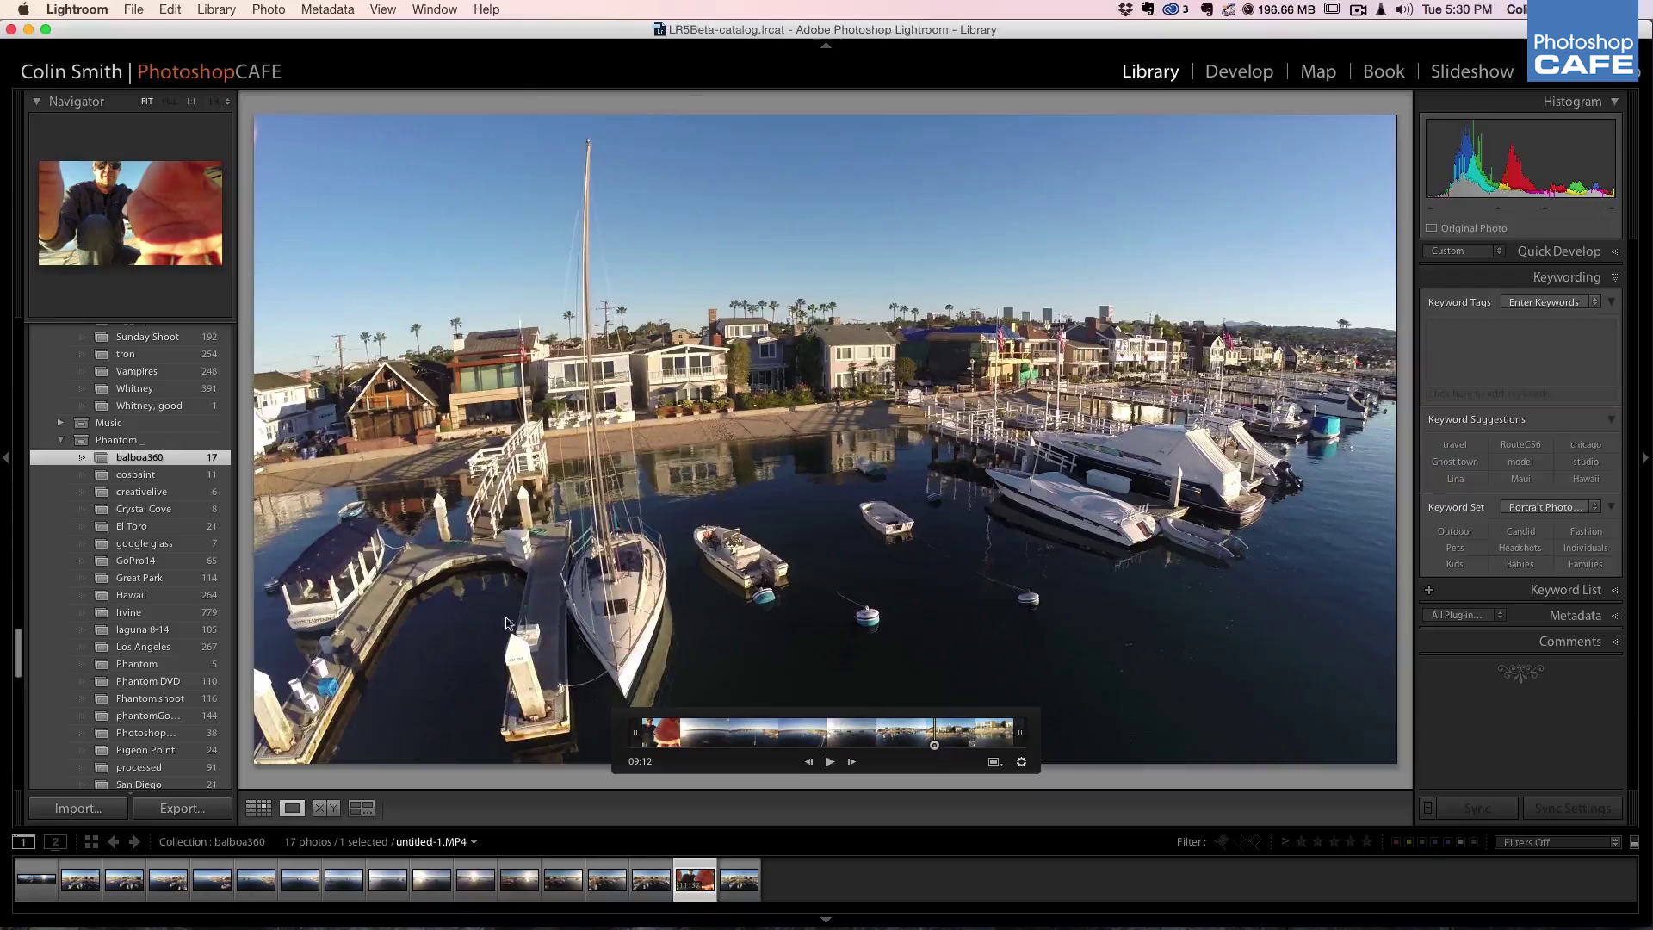
click(852, 762)
click(851, 763)
click(851, 763)
click(851, 763)
click(852, 763)
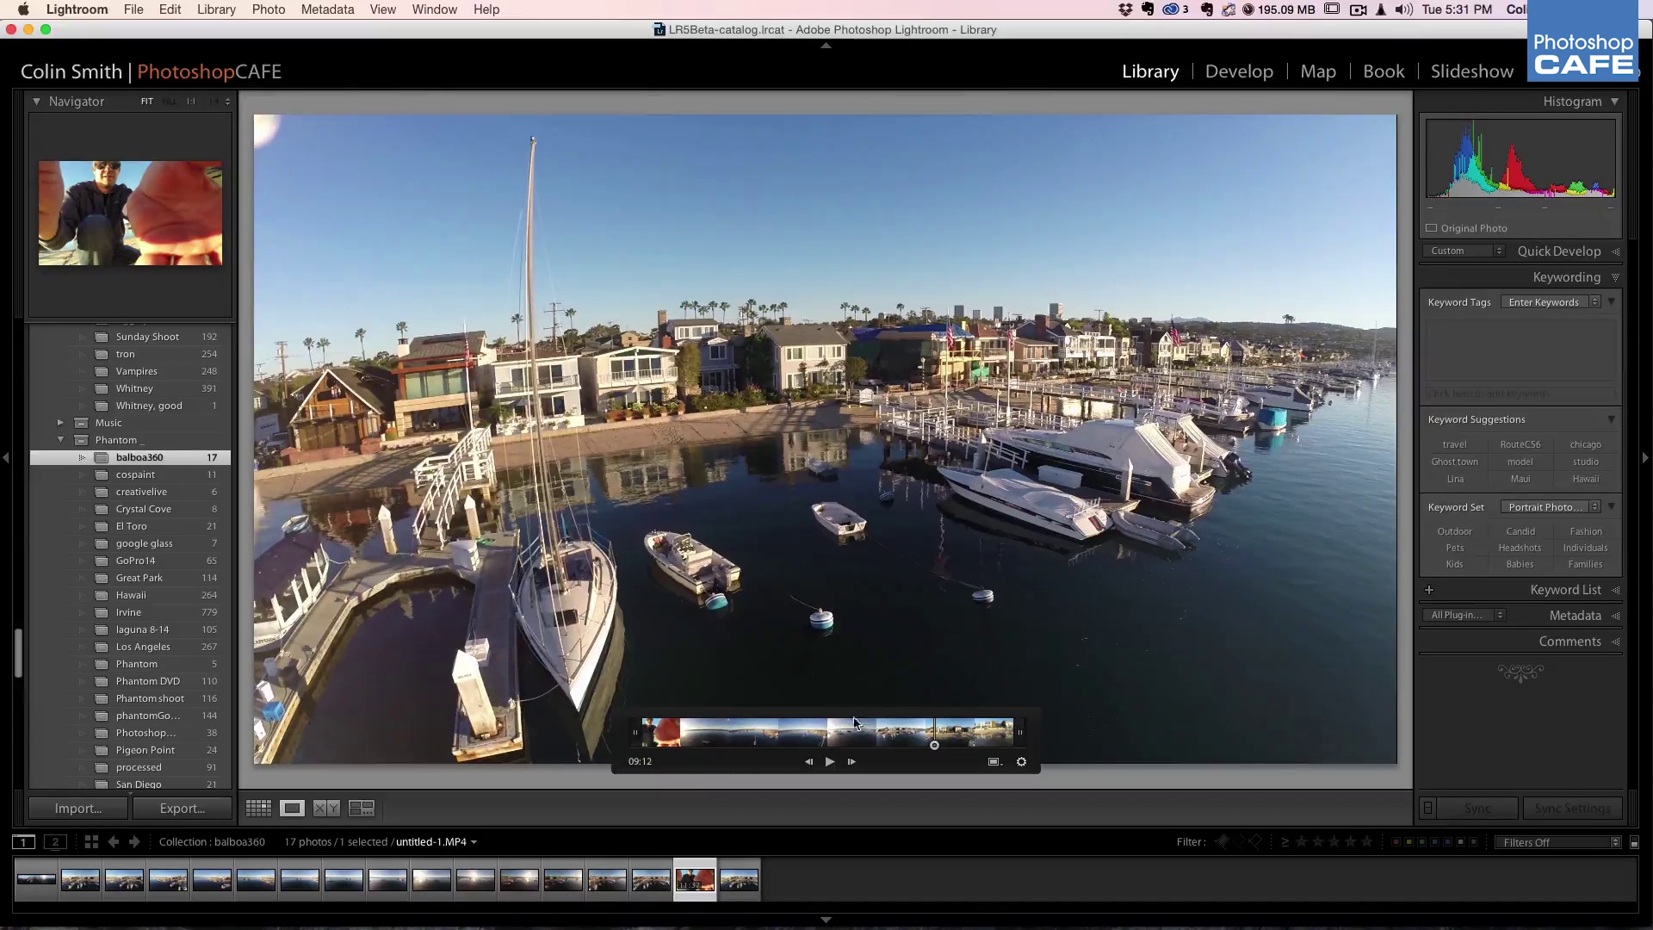
click(994, 762)
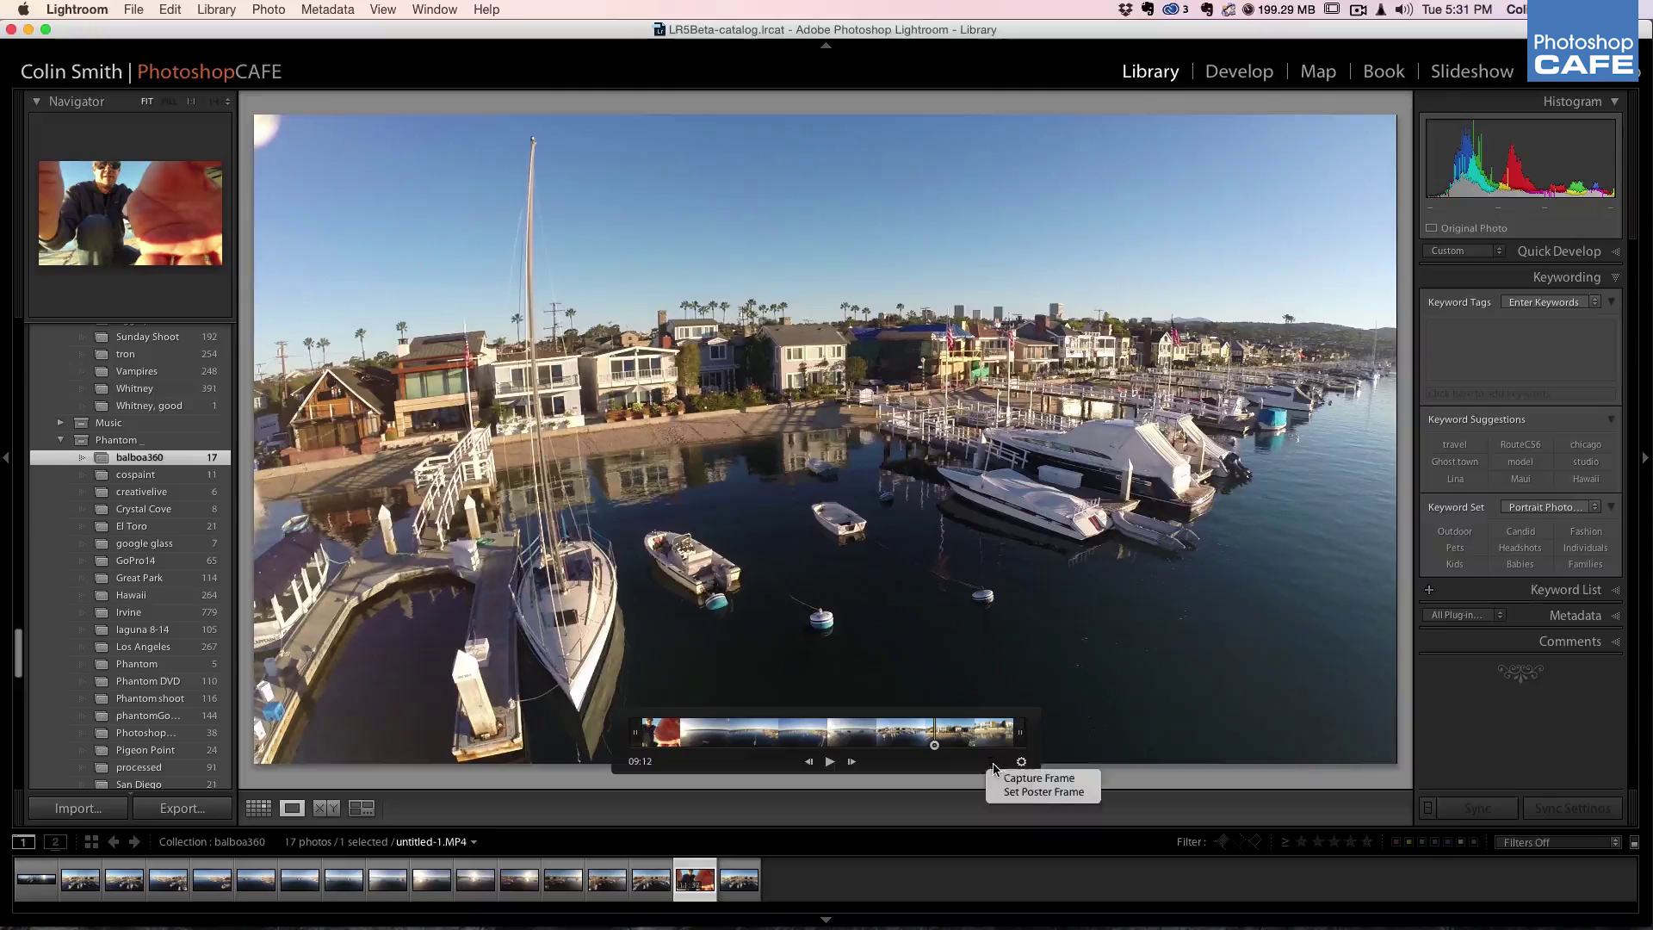
click(997, 778)
Advance the paused video frame by frame to 09:13 on the docked boats and mast.
click(853, 763)
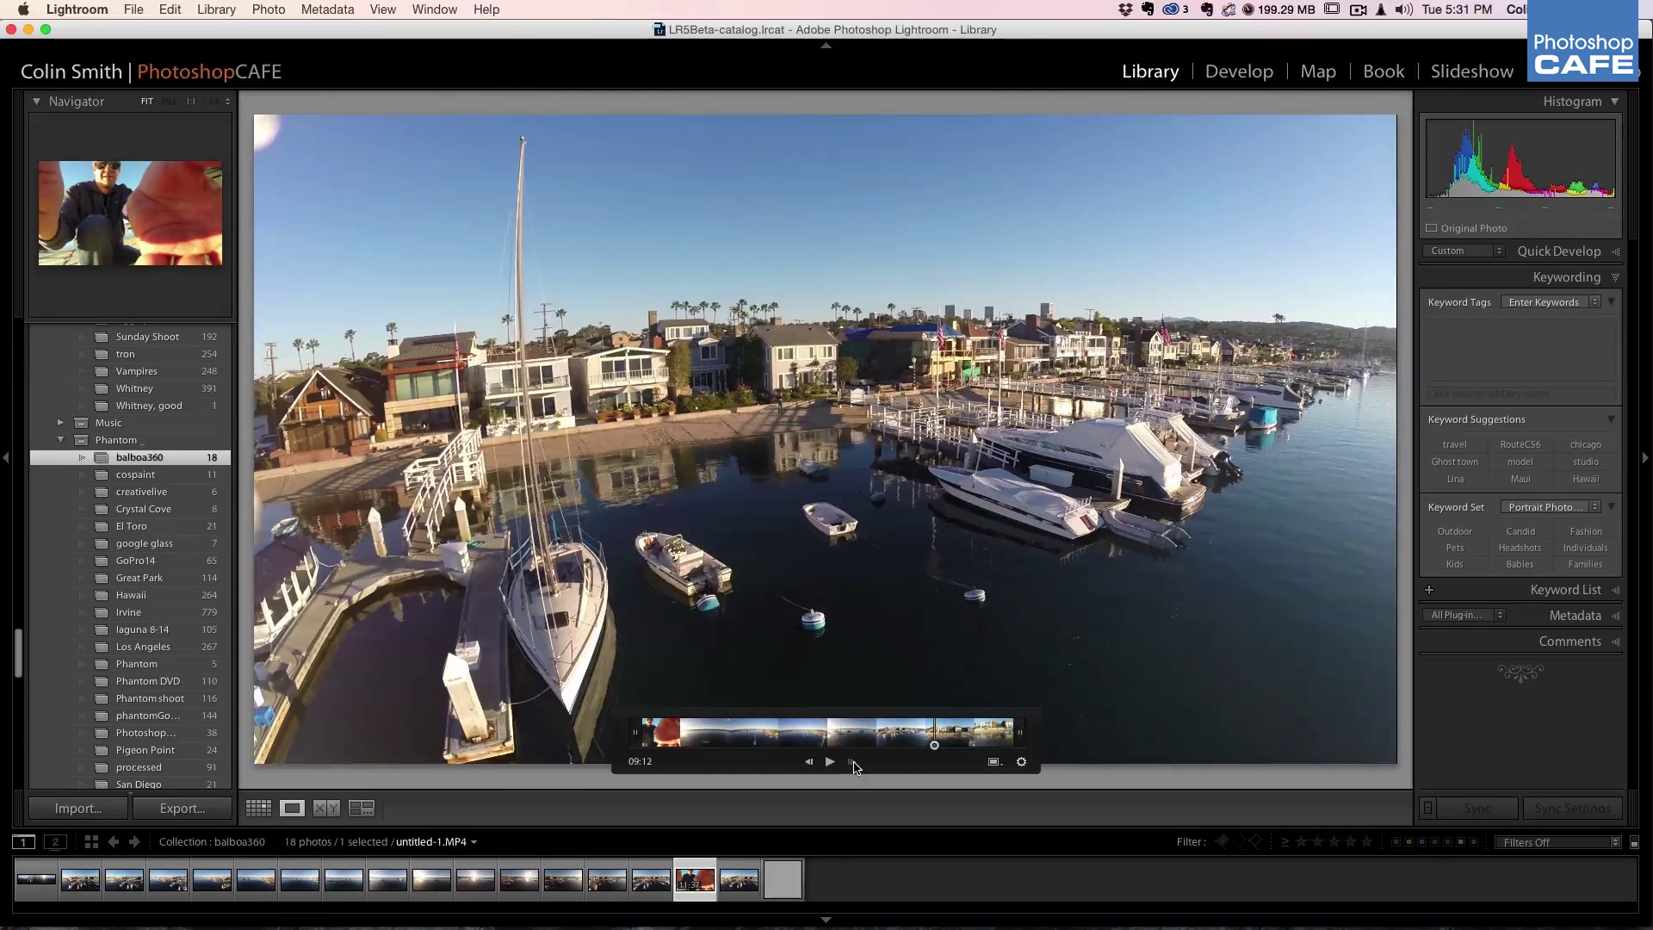
click(853, 763)
click(853, 763)
click(853, 763)
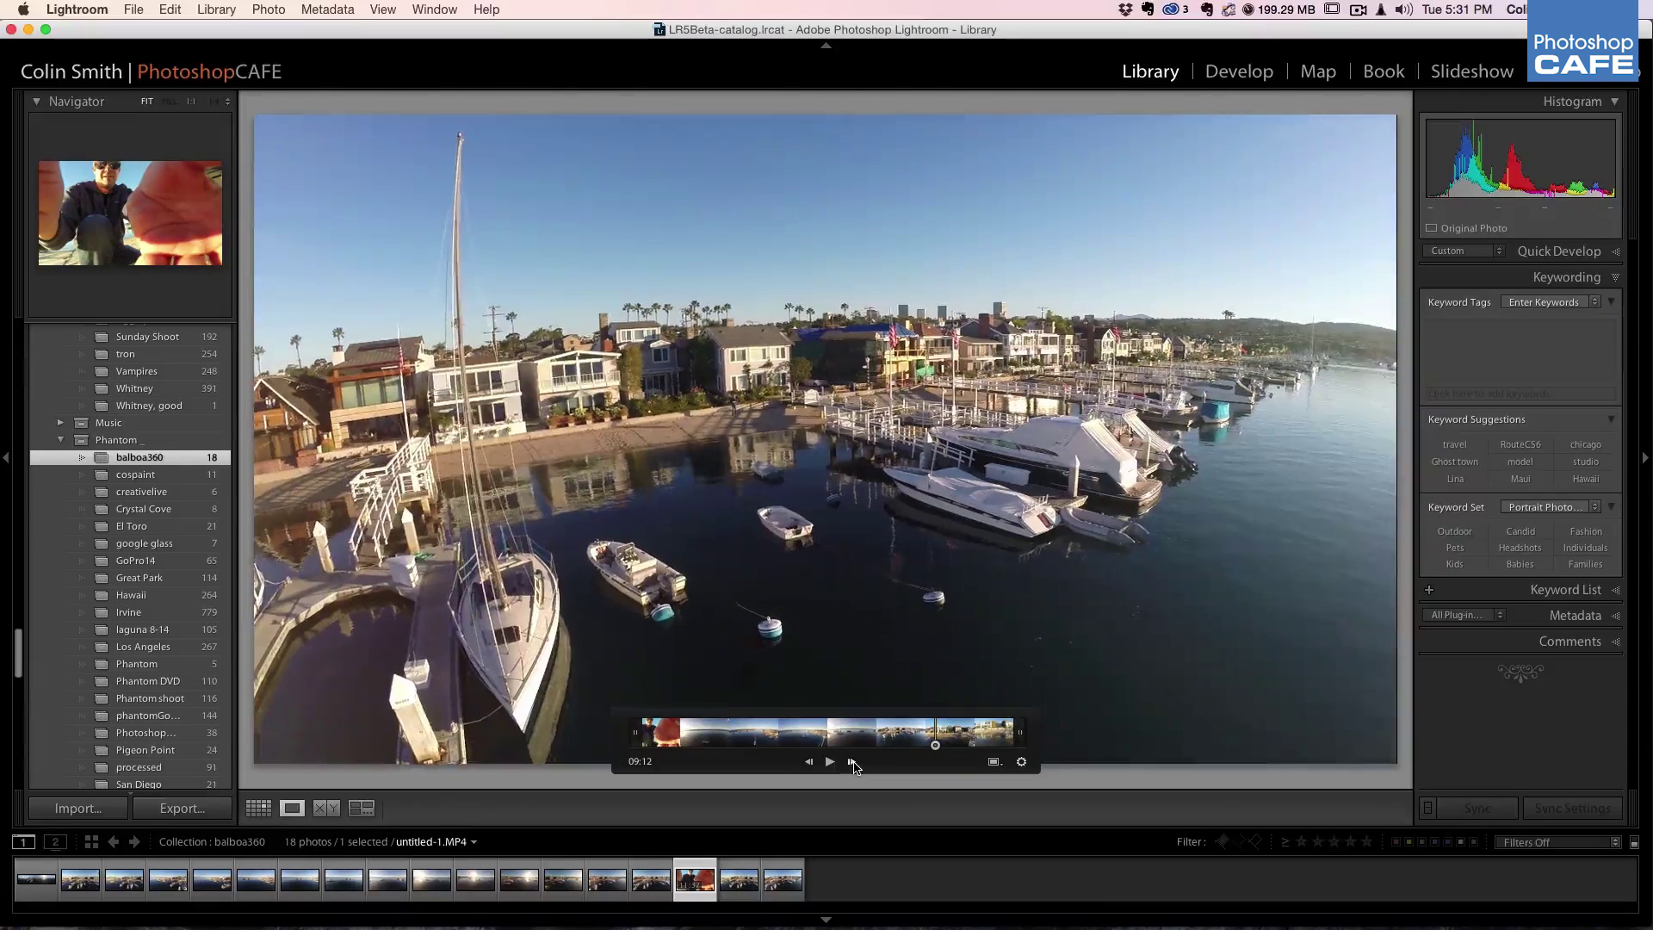
click(854, 763)
click(853, 763)
click(854, 763)
click(854, 763)
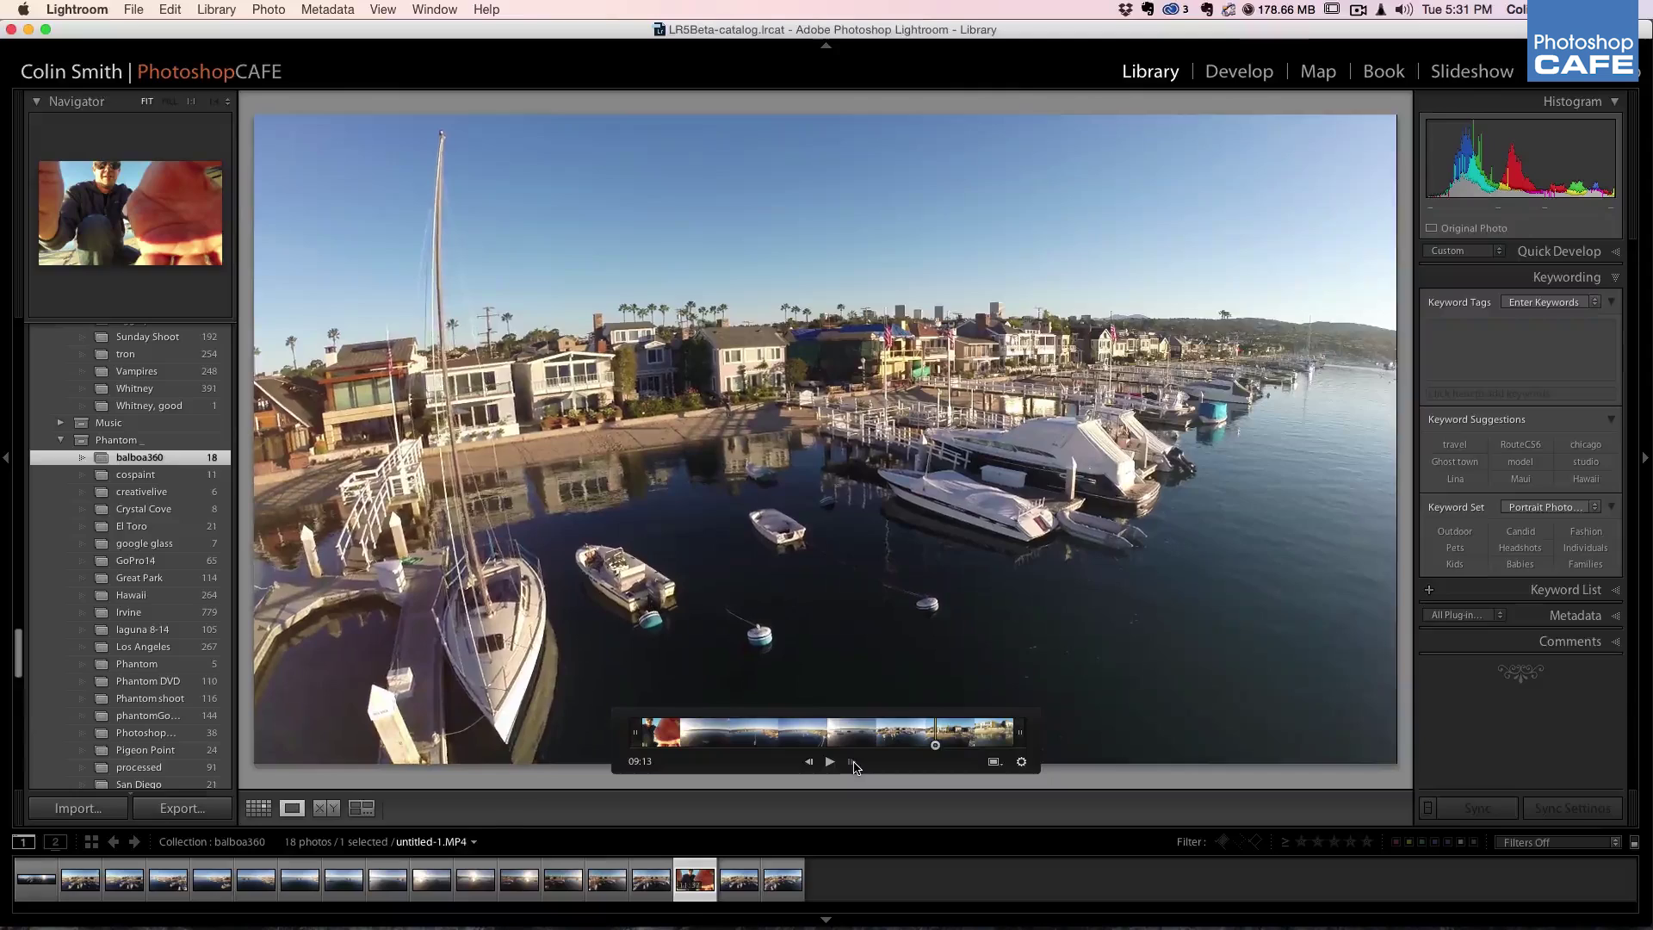
click(854, 763)
click(853, 763)
click(853, 763)
click(853, 762)
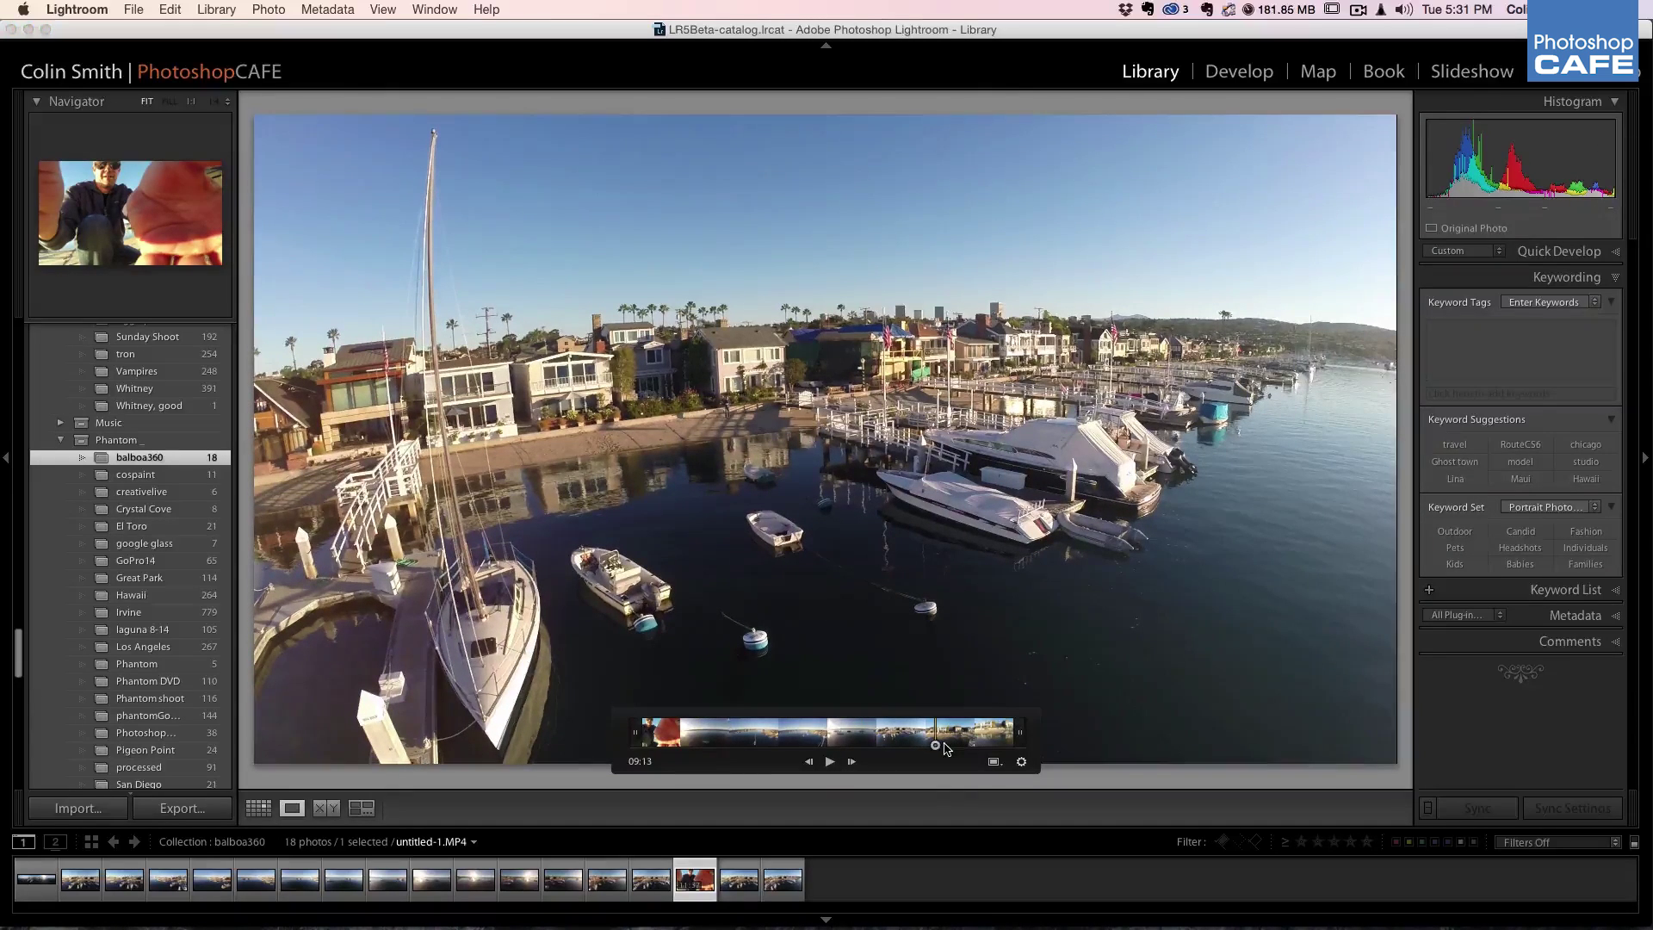
Jump back to about 08:35, play, and pause the video at 08:43.
drag(944, 746, 925, 749)
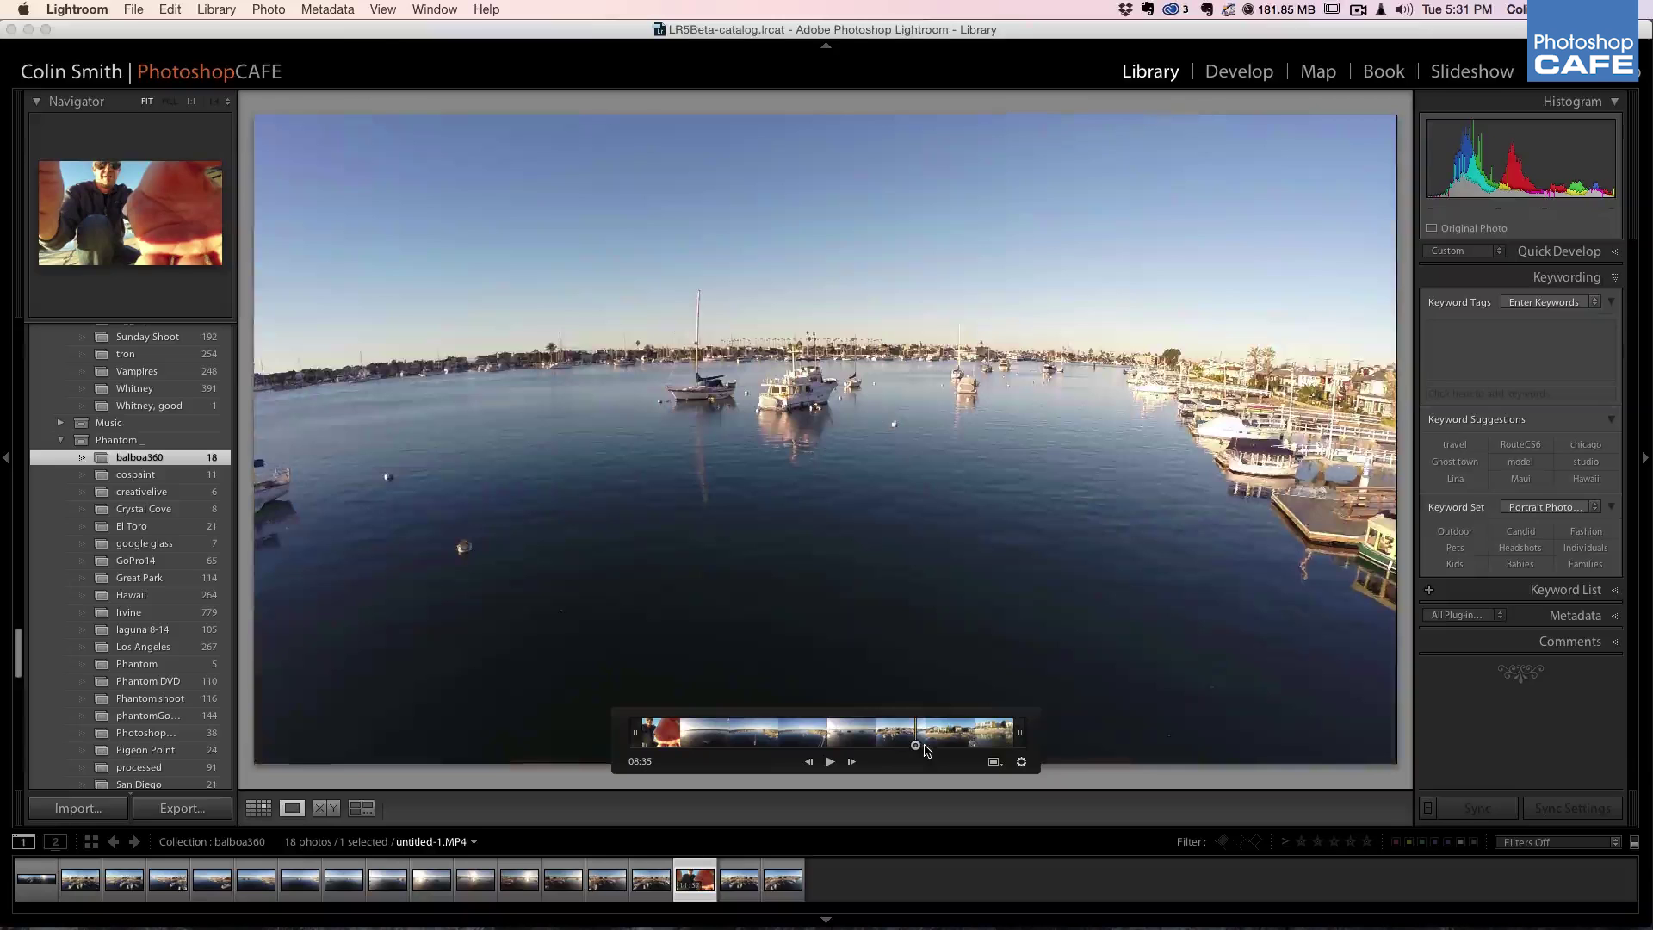
click(993, 761)
click(830, 762)
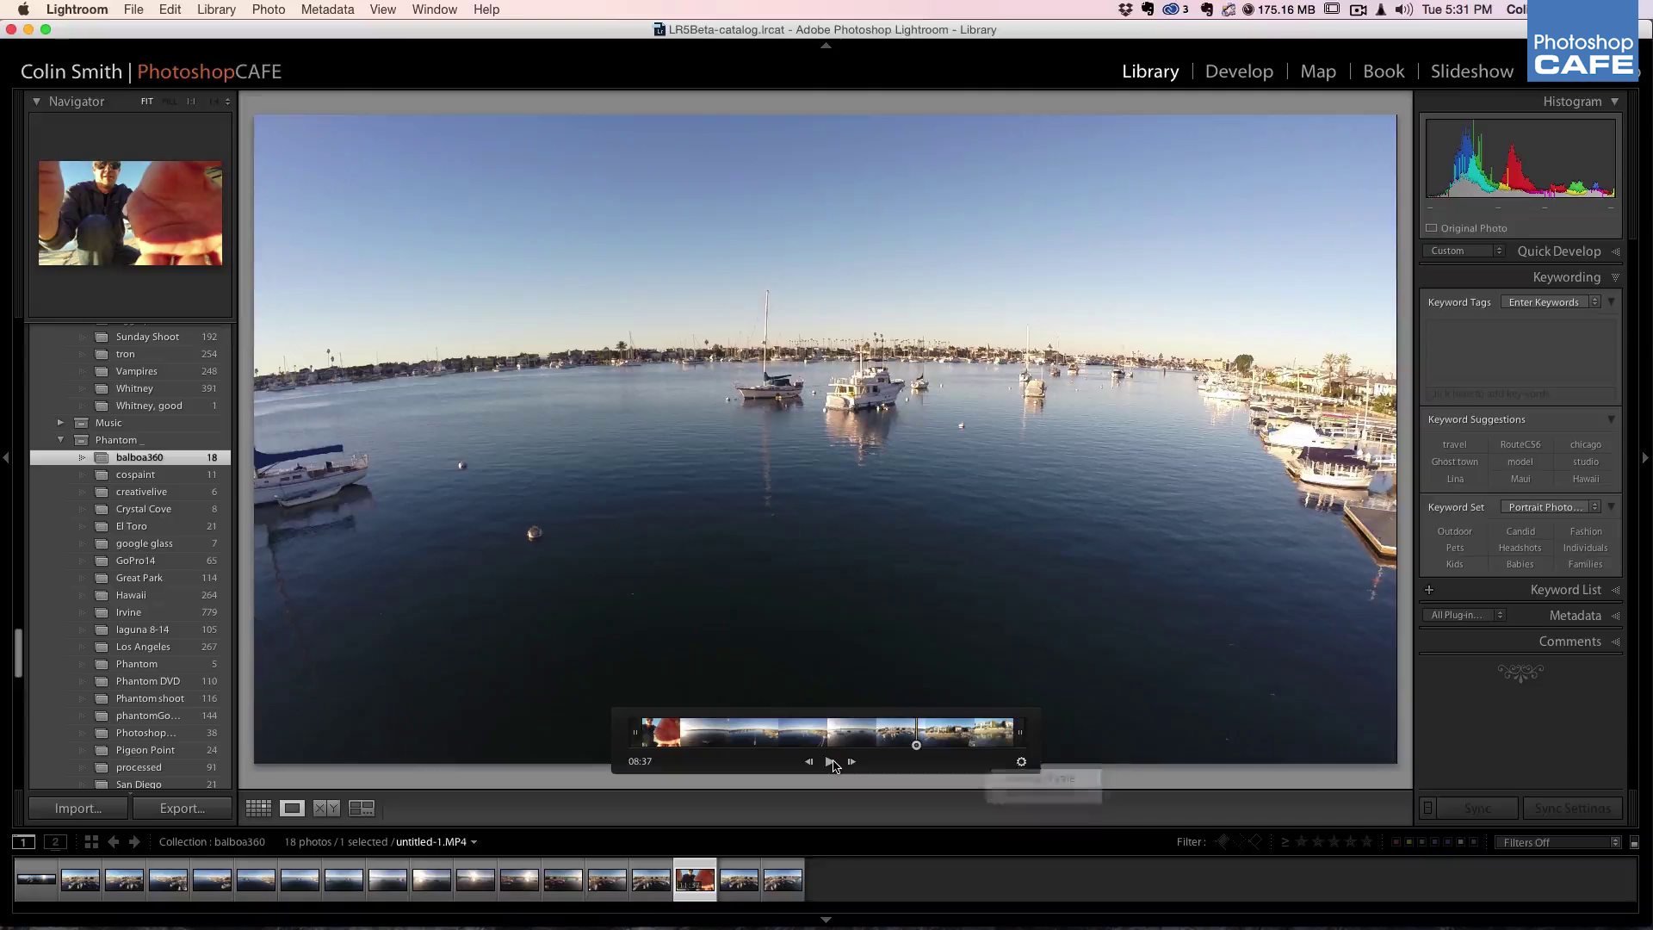
click(830, 762)
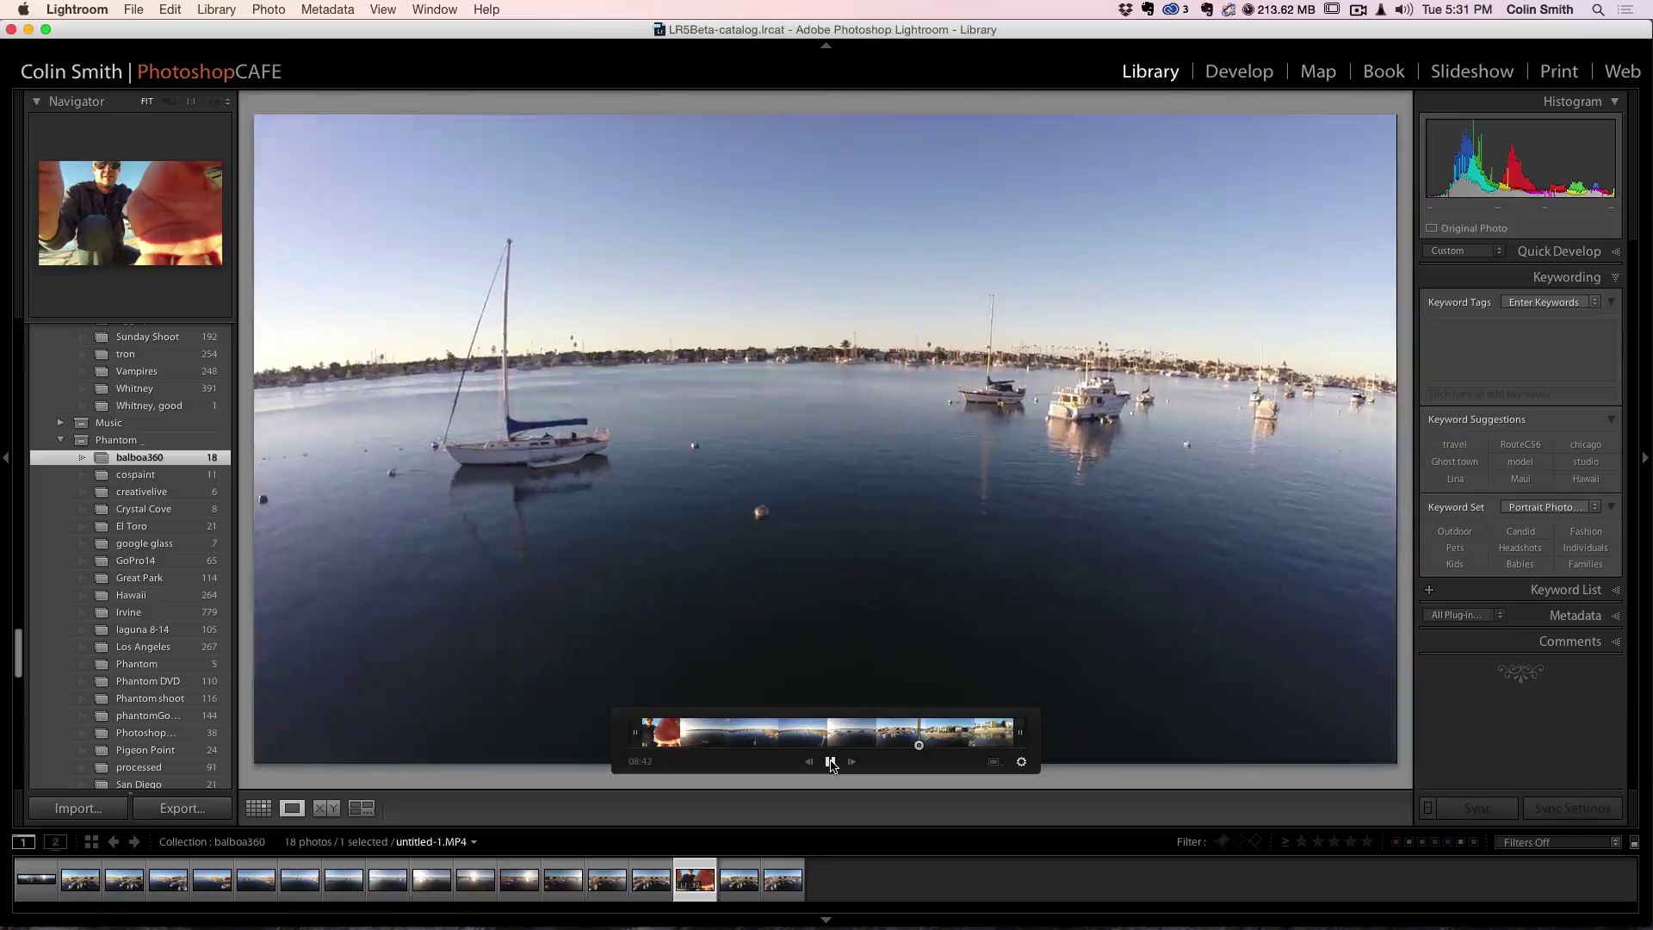
click(830, 762)
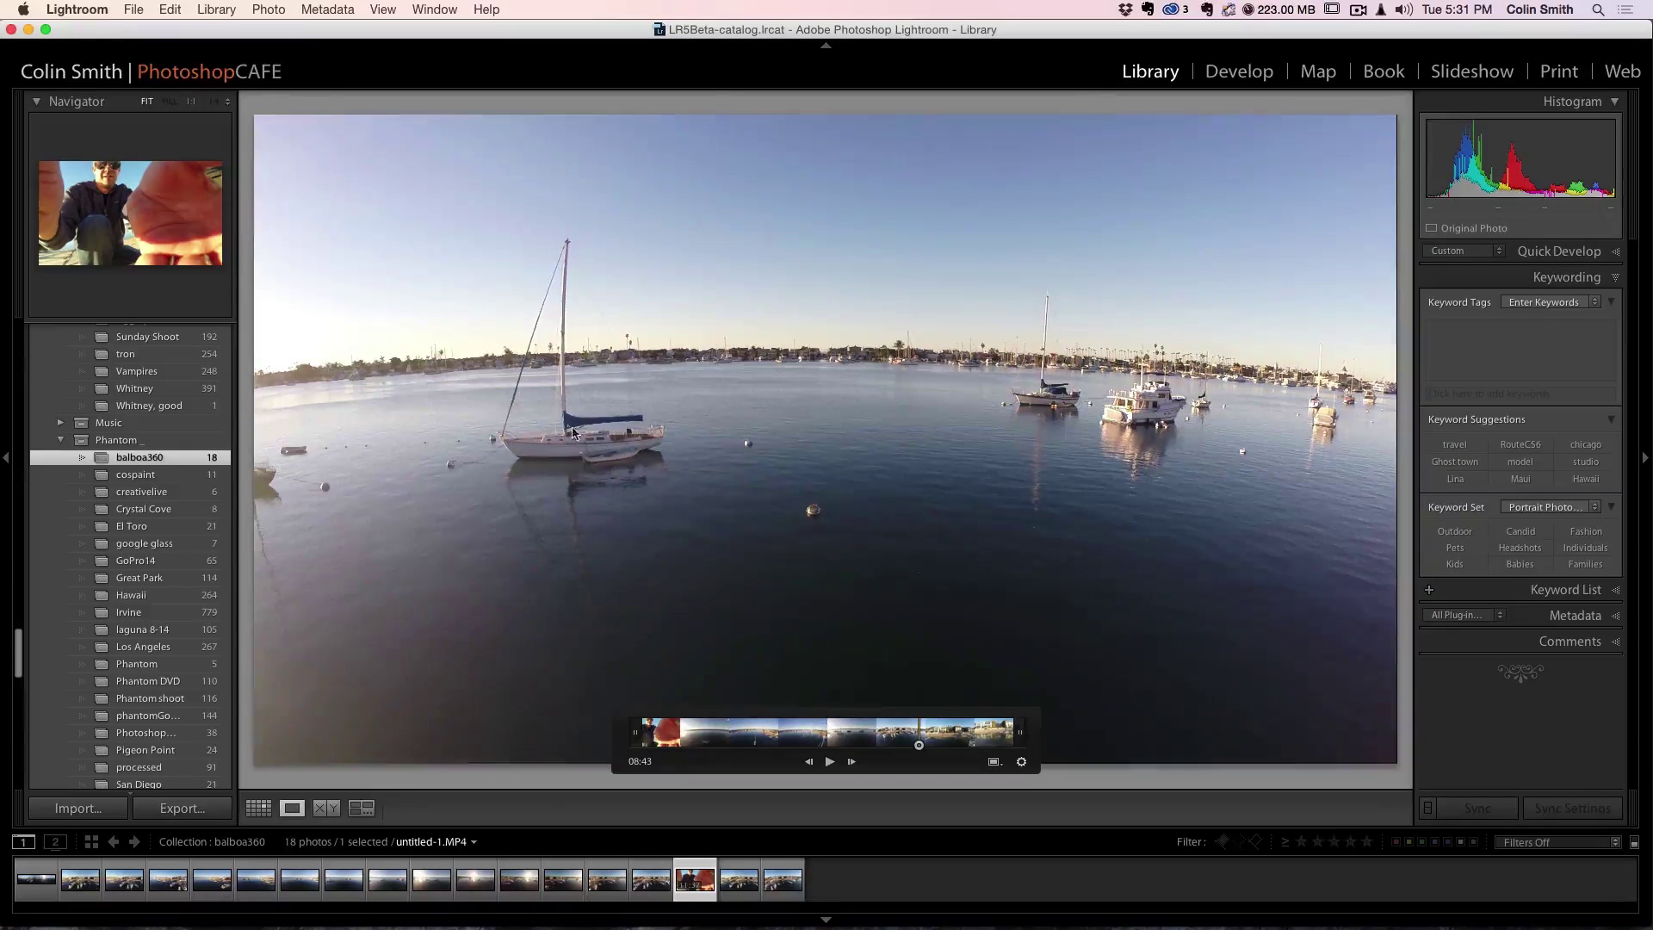
Step the paused video back seventeen frames toward the moored sailboat and yachts.
click(810, 762)
click(810, 762)
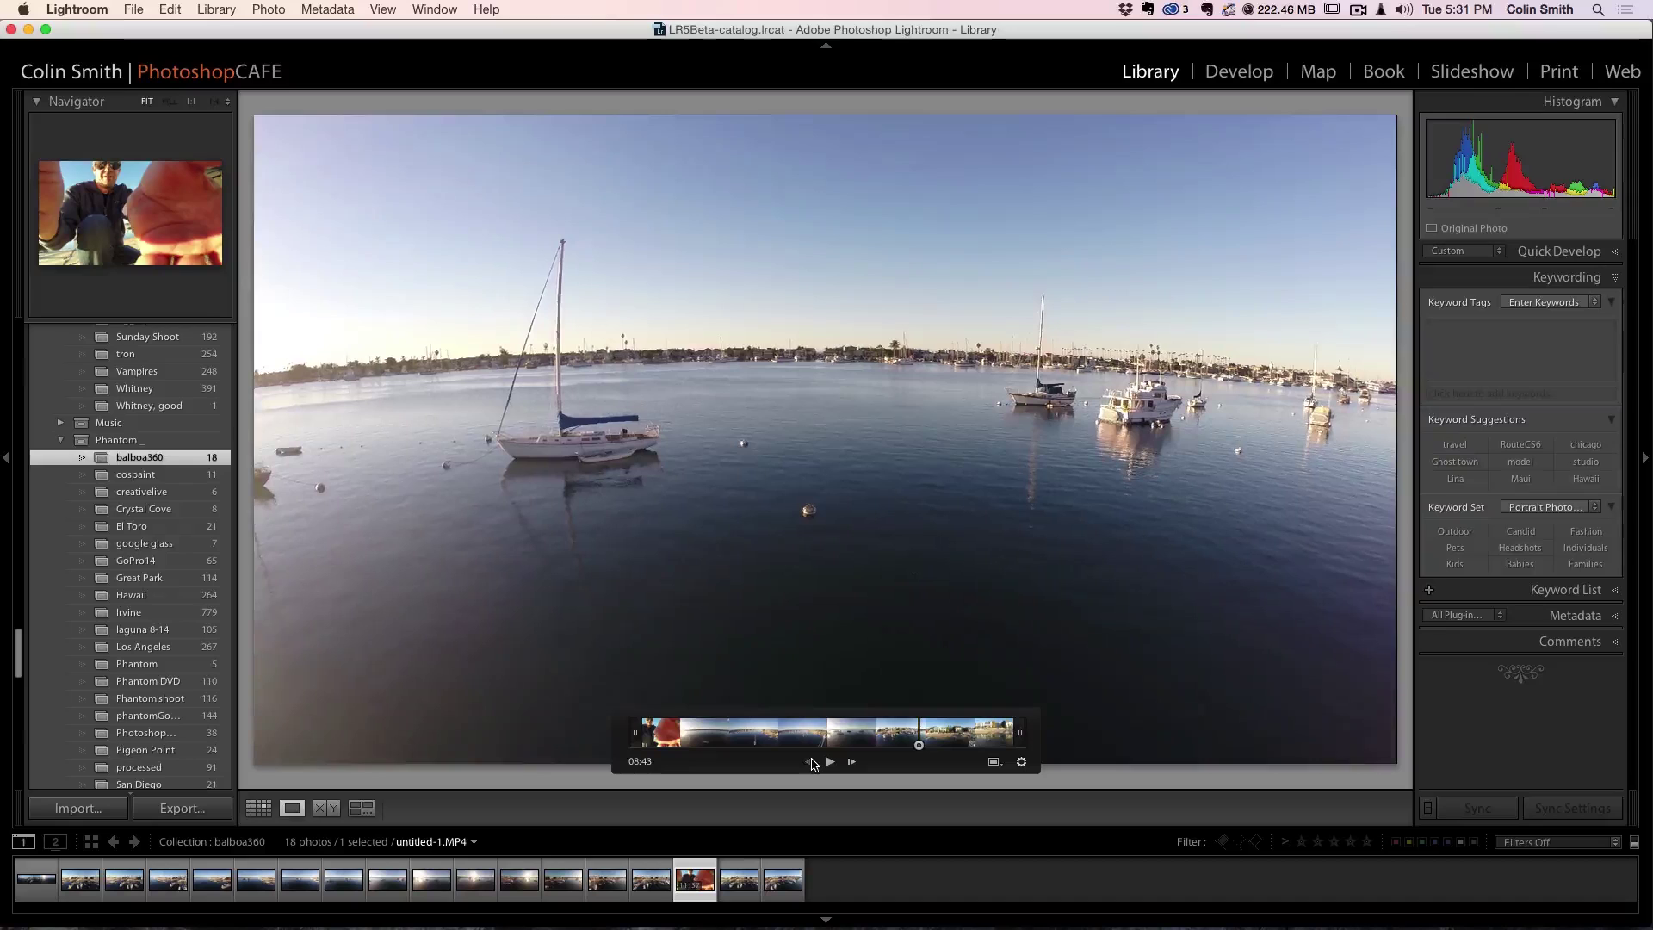
click(810, 762)
click(810, 762)
click(810, 762)
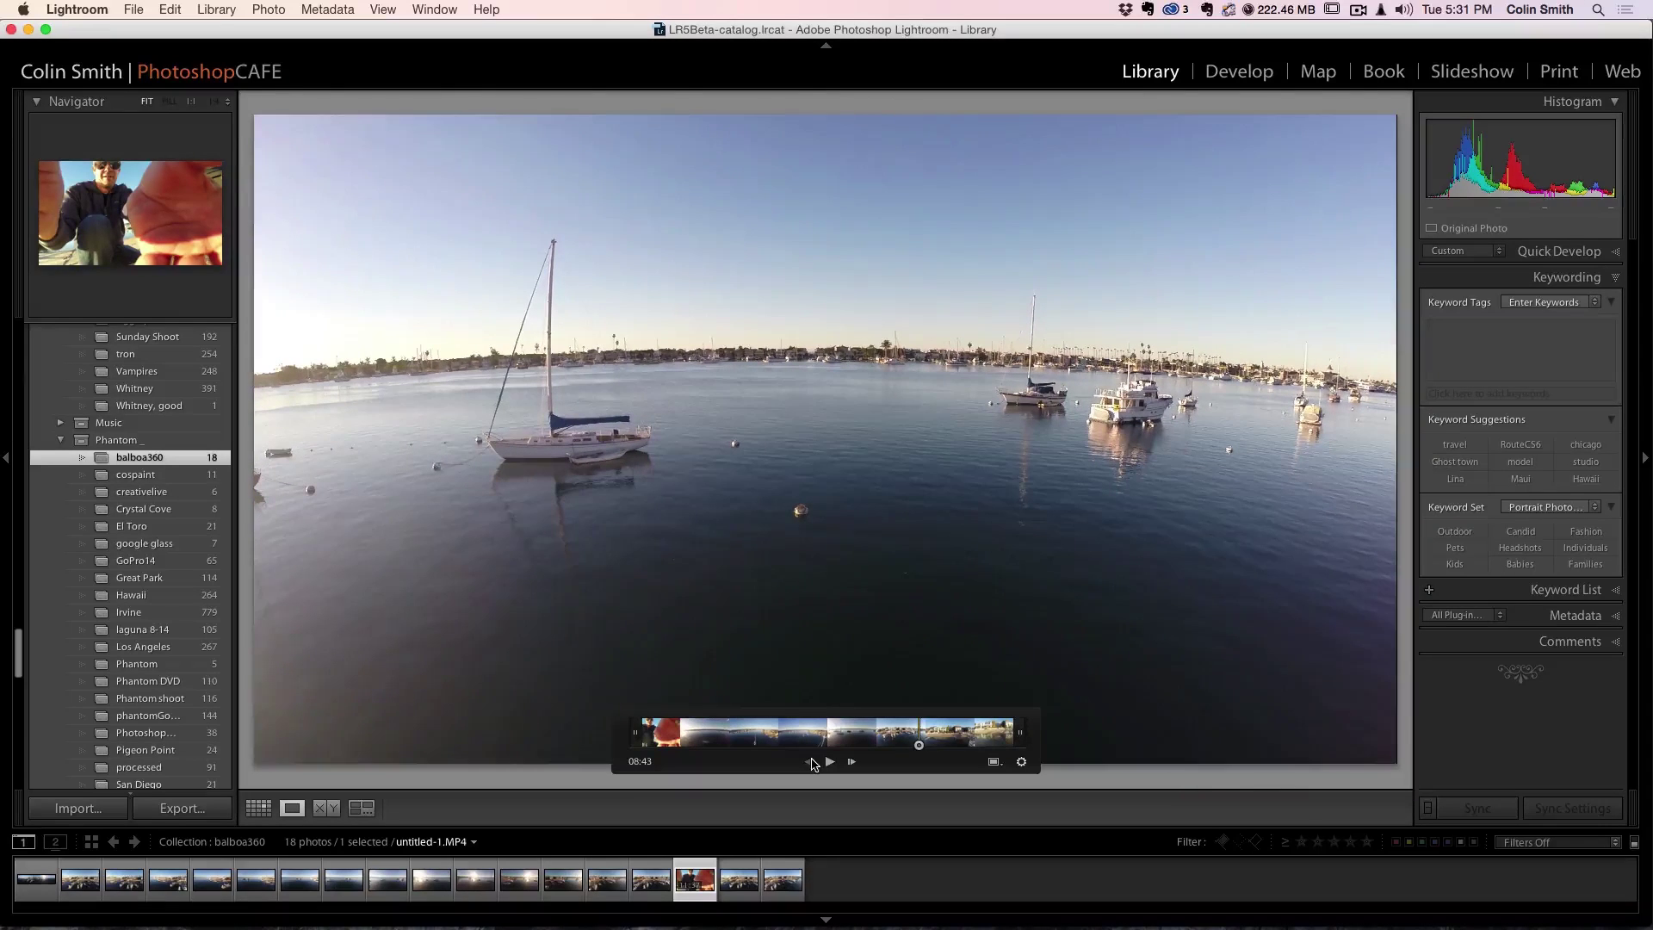
click(810, 762)
click(810, 762)
click(811, 763)
click(810, 762)
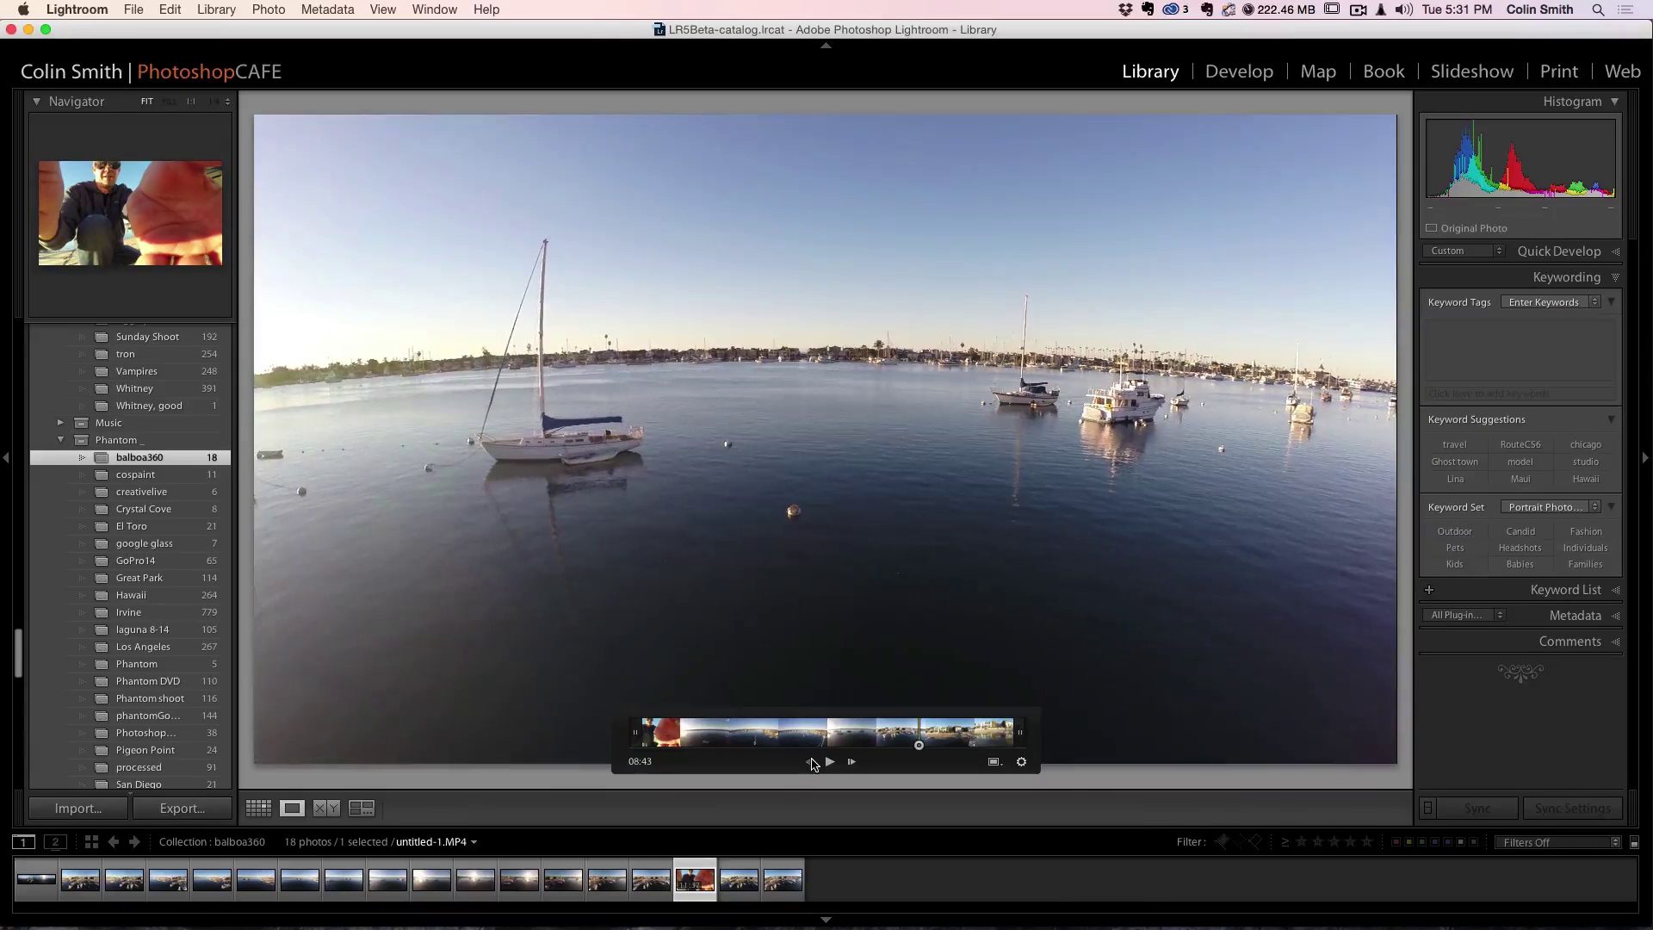
click(810, 762)
click(811, 762)
click(810, 762)
click(810, 762)
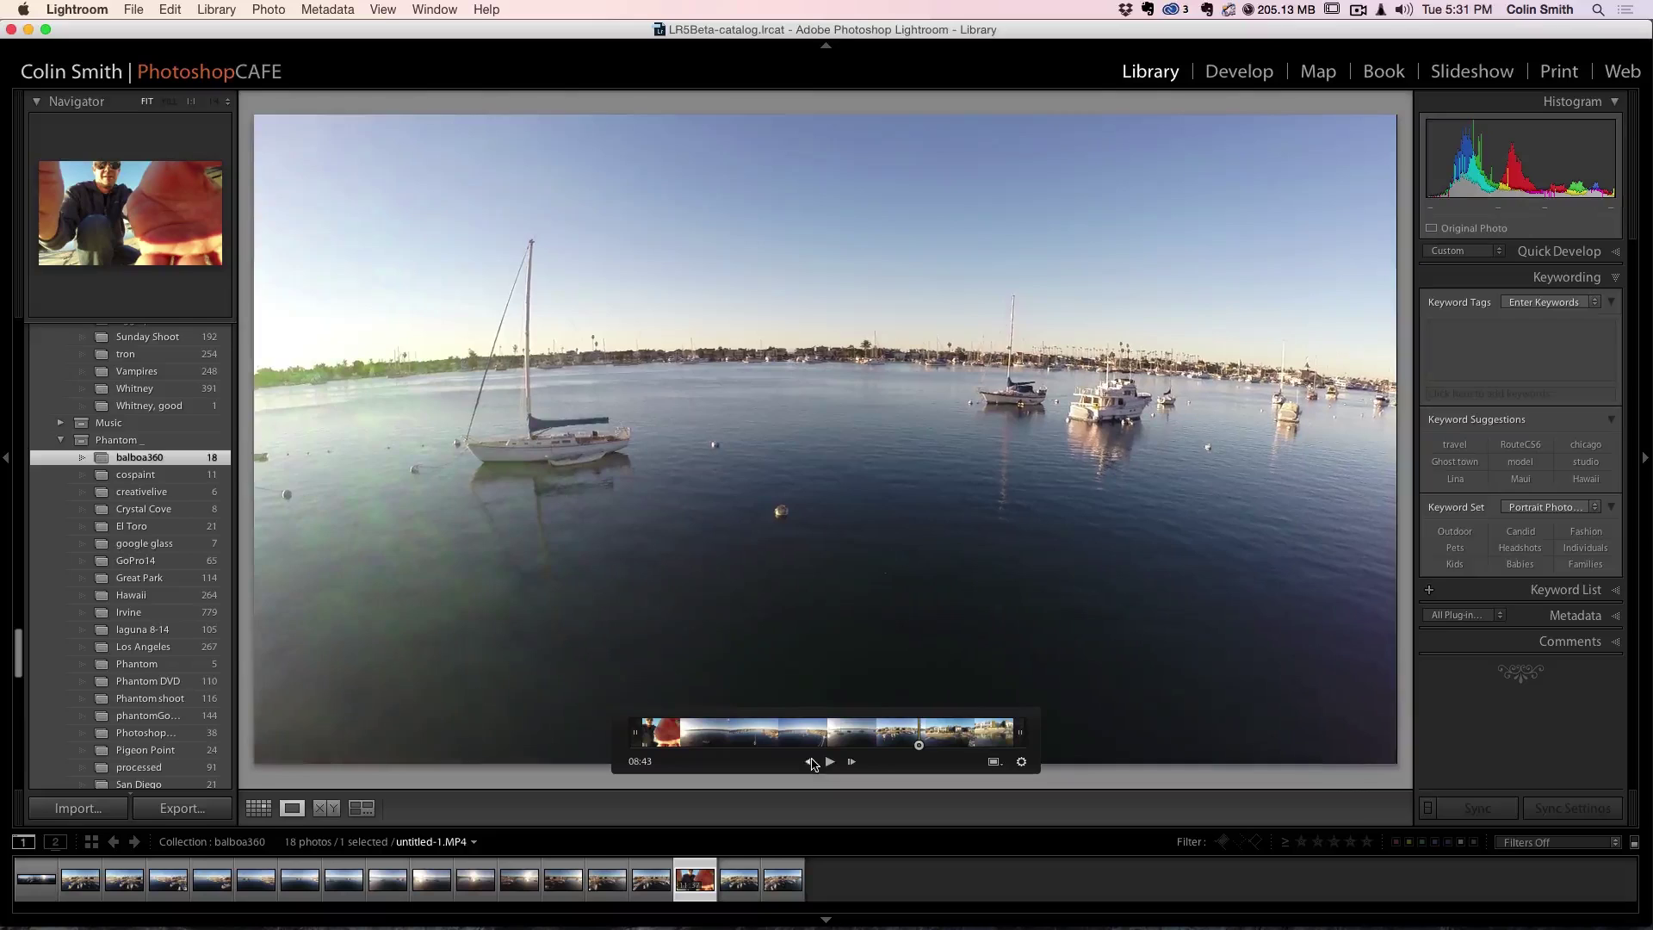
click(810, 762)
click(810, 761)
click(808, 760)
click(806, 761)
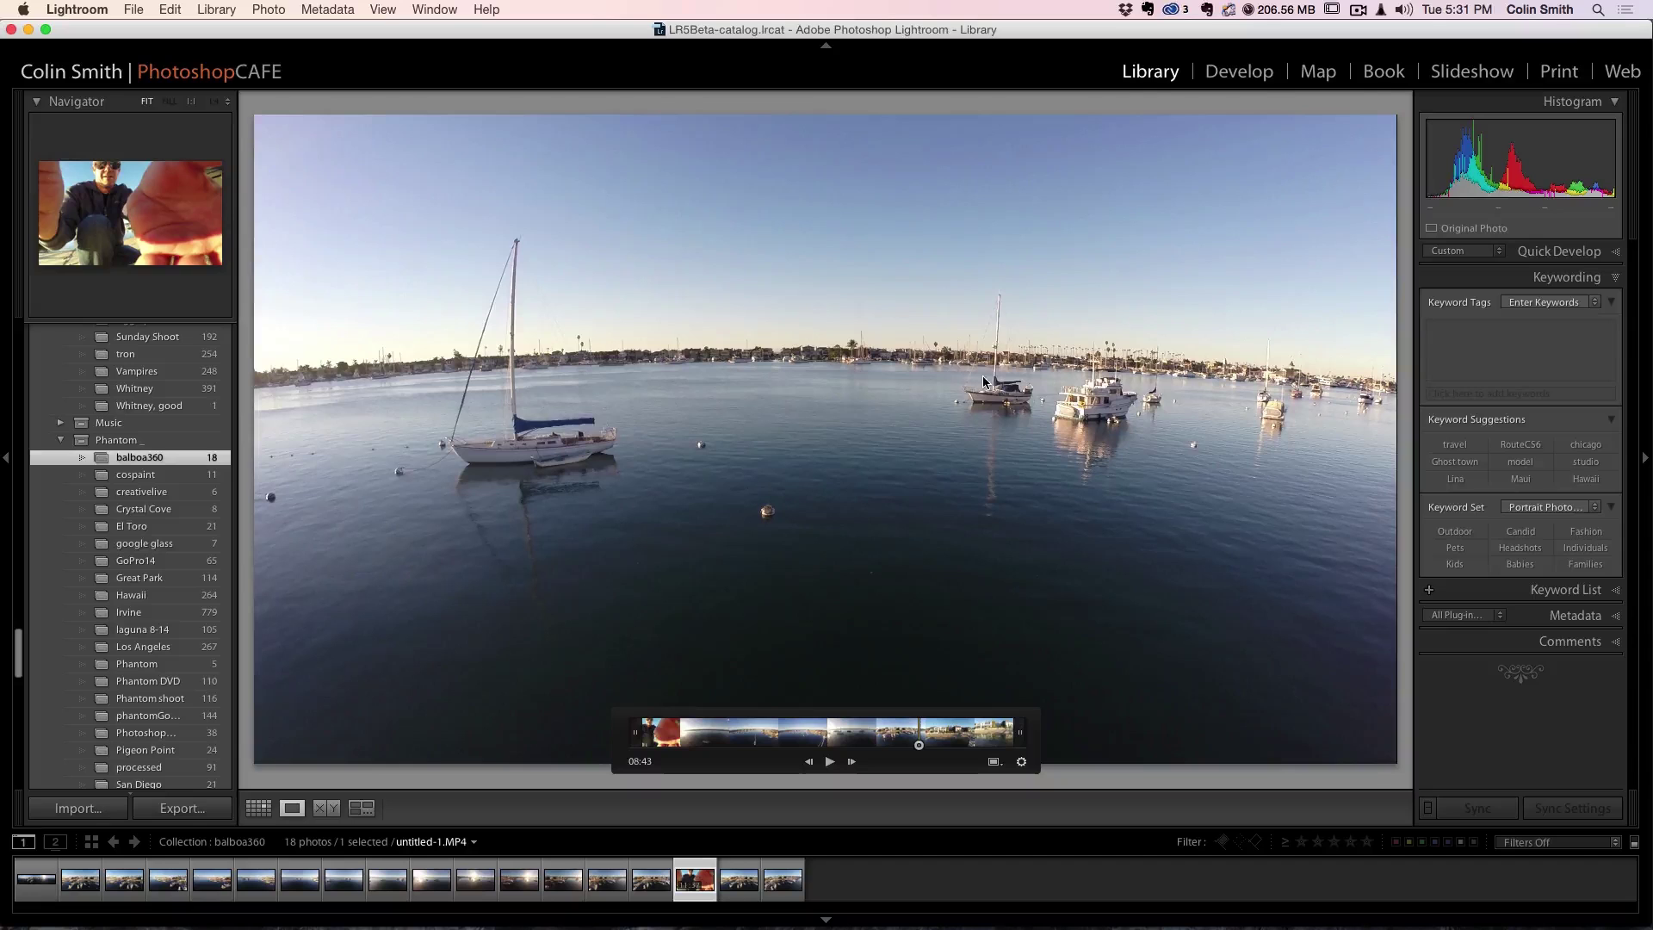
In Grid view, select the fullpano-balboa panorama and view it large.
key(g)
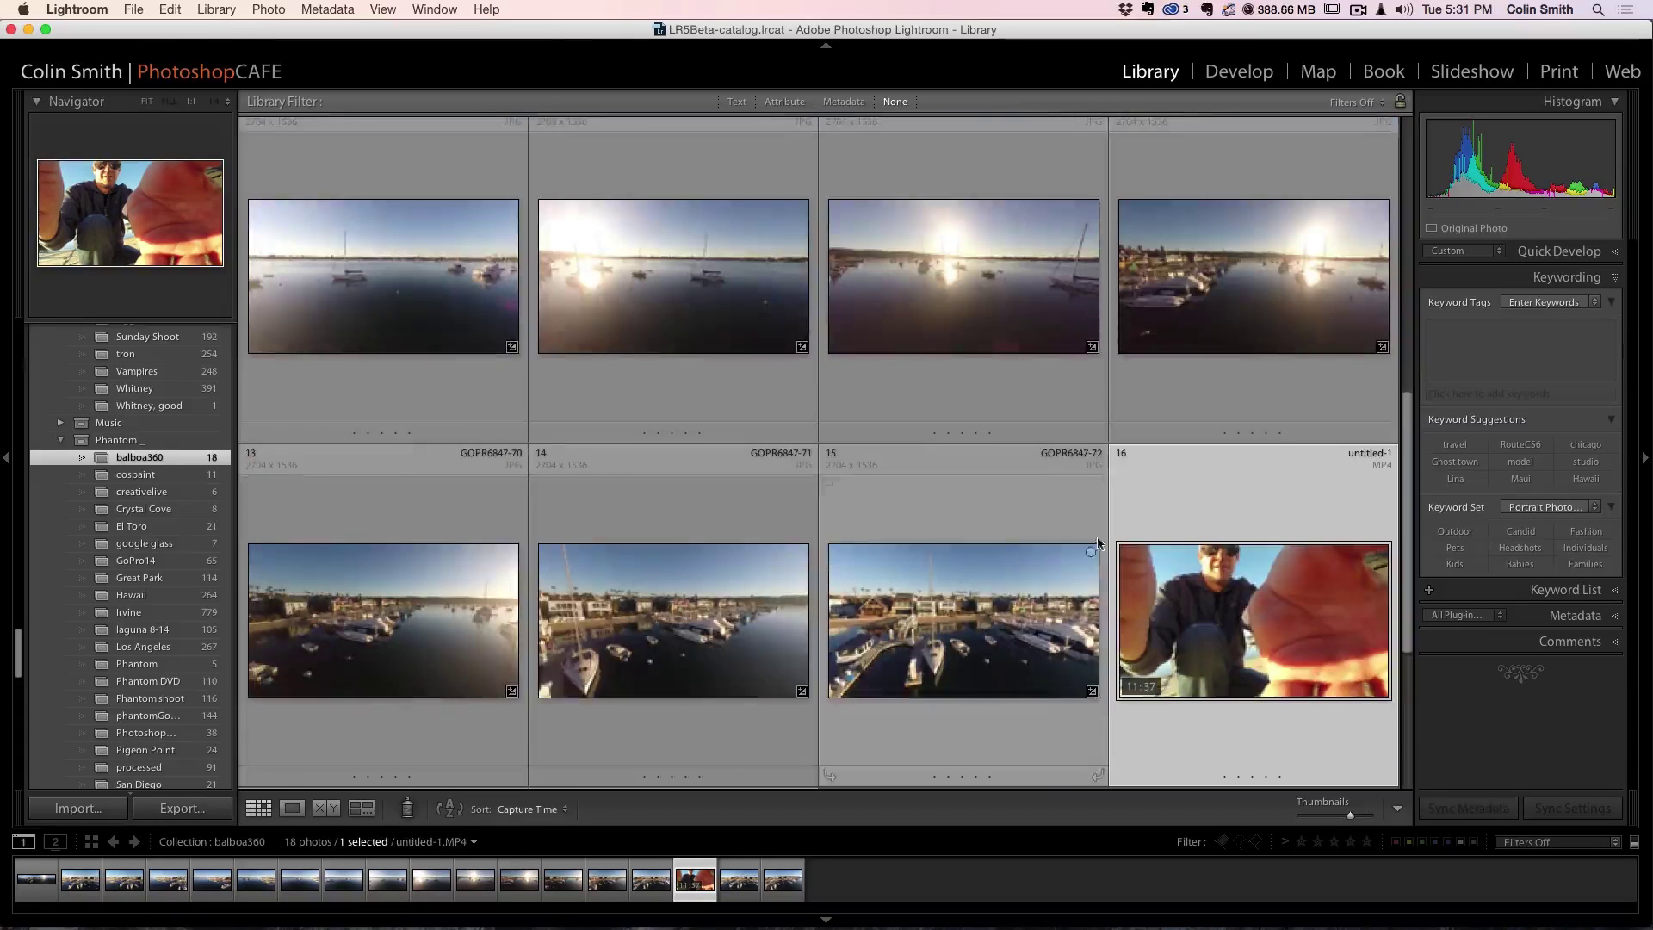
scroll(1032, 523, down, 1)
scroll(1032, 529, down, 1)
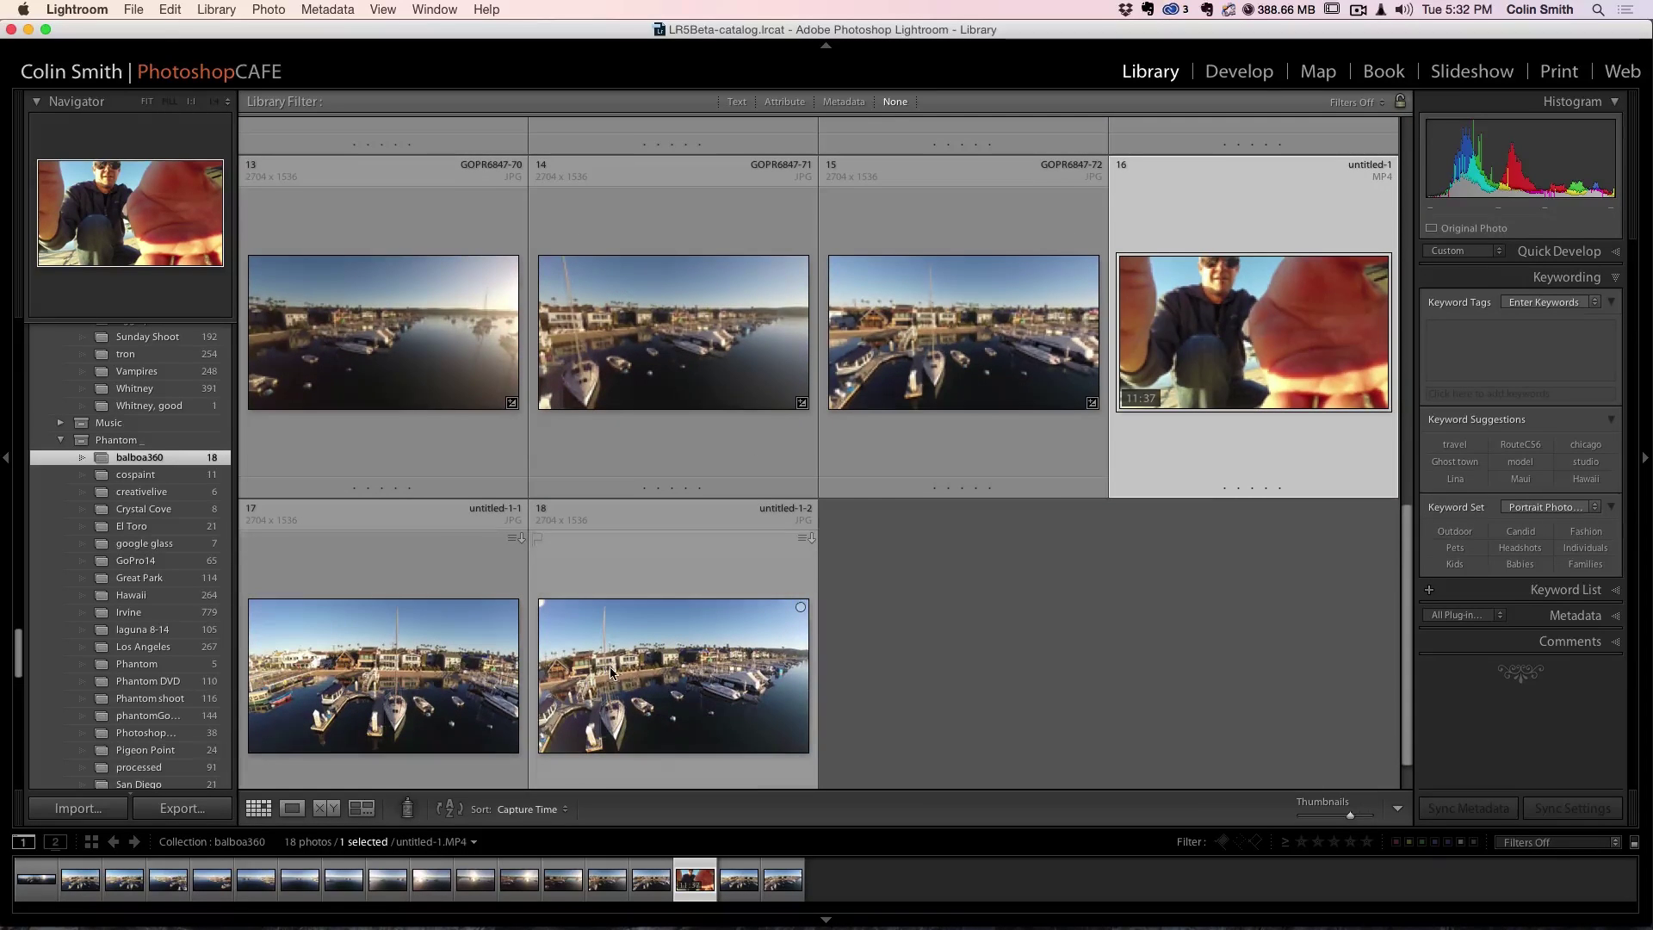
scroll(1103, 590, up, 6)
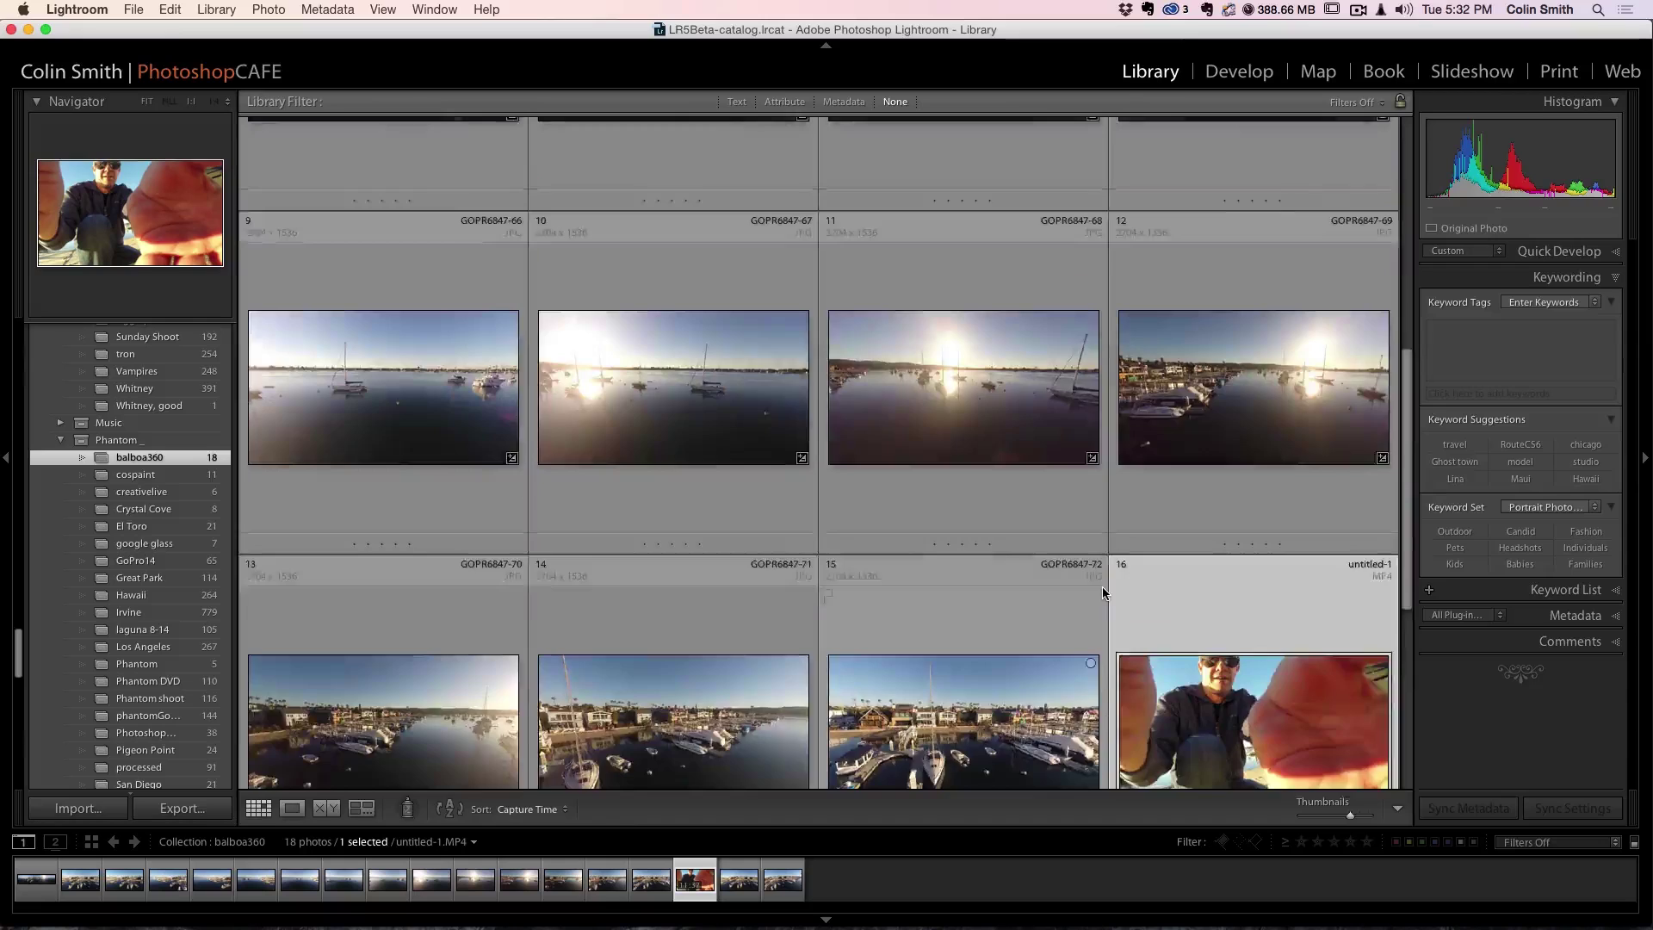
scroll(1087, 584, up, 5)
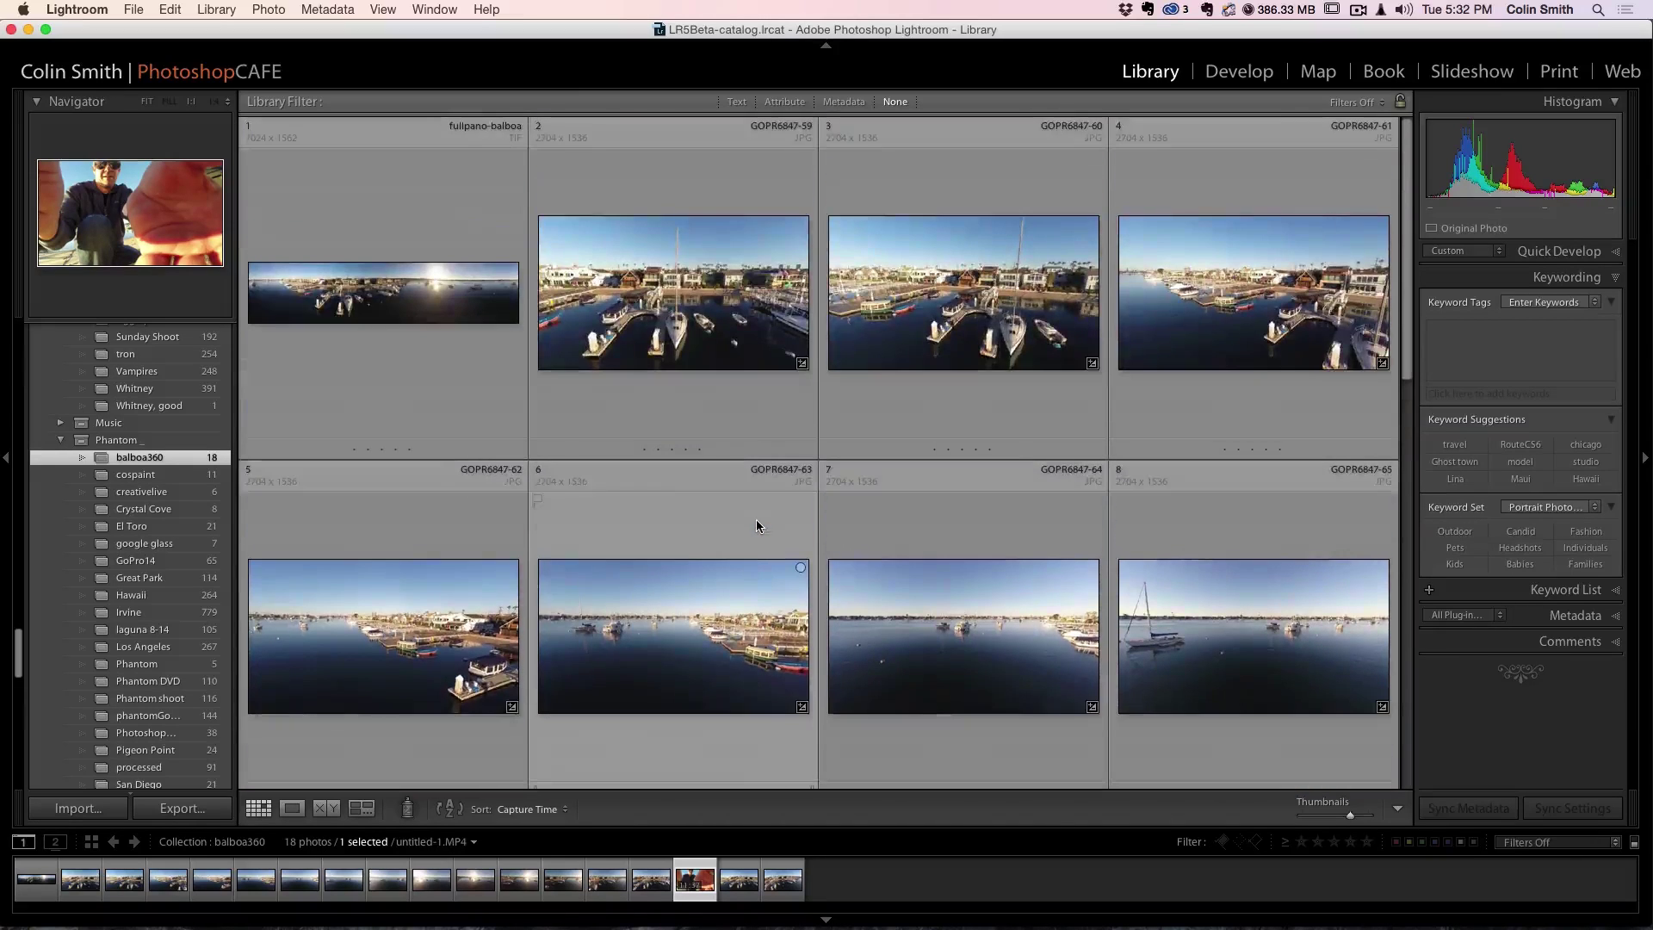
click(453, 303)
double_click(449, 303)
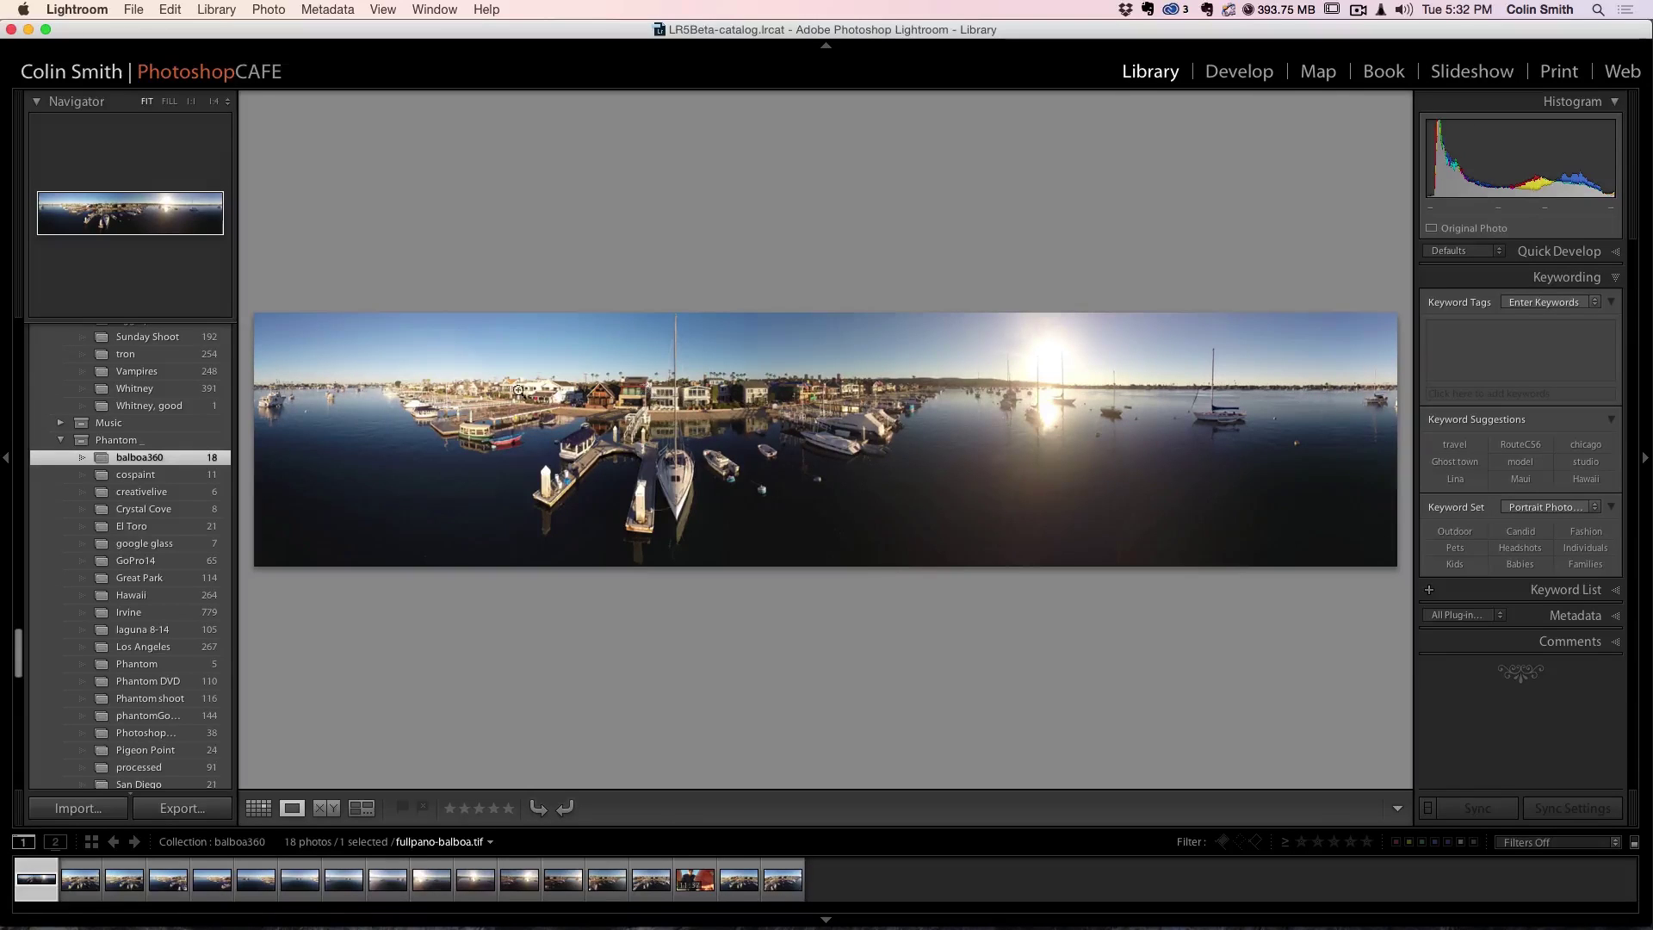
Inspect the panorama's docks at 1:1, return to Fit, and open it in Develop.
click(727, 445)
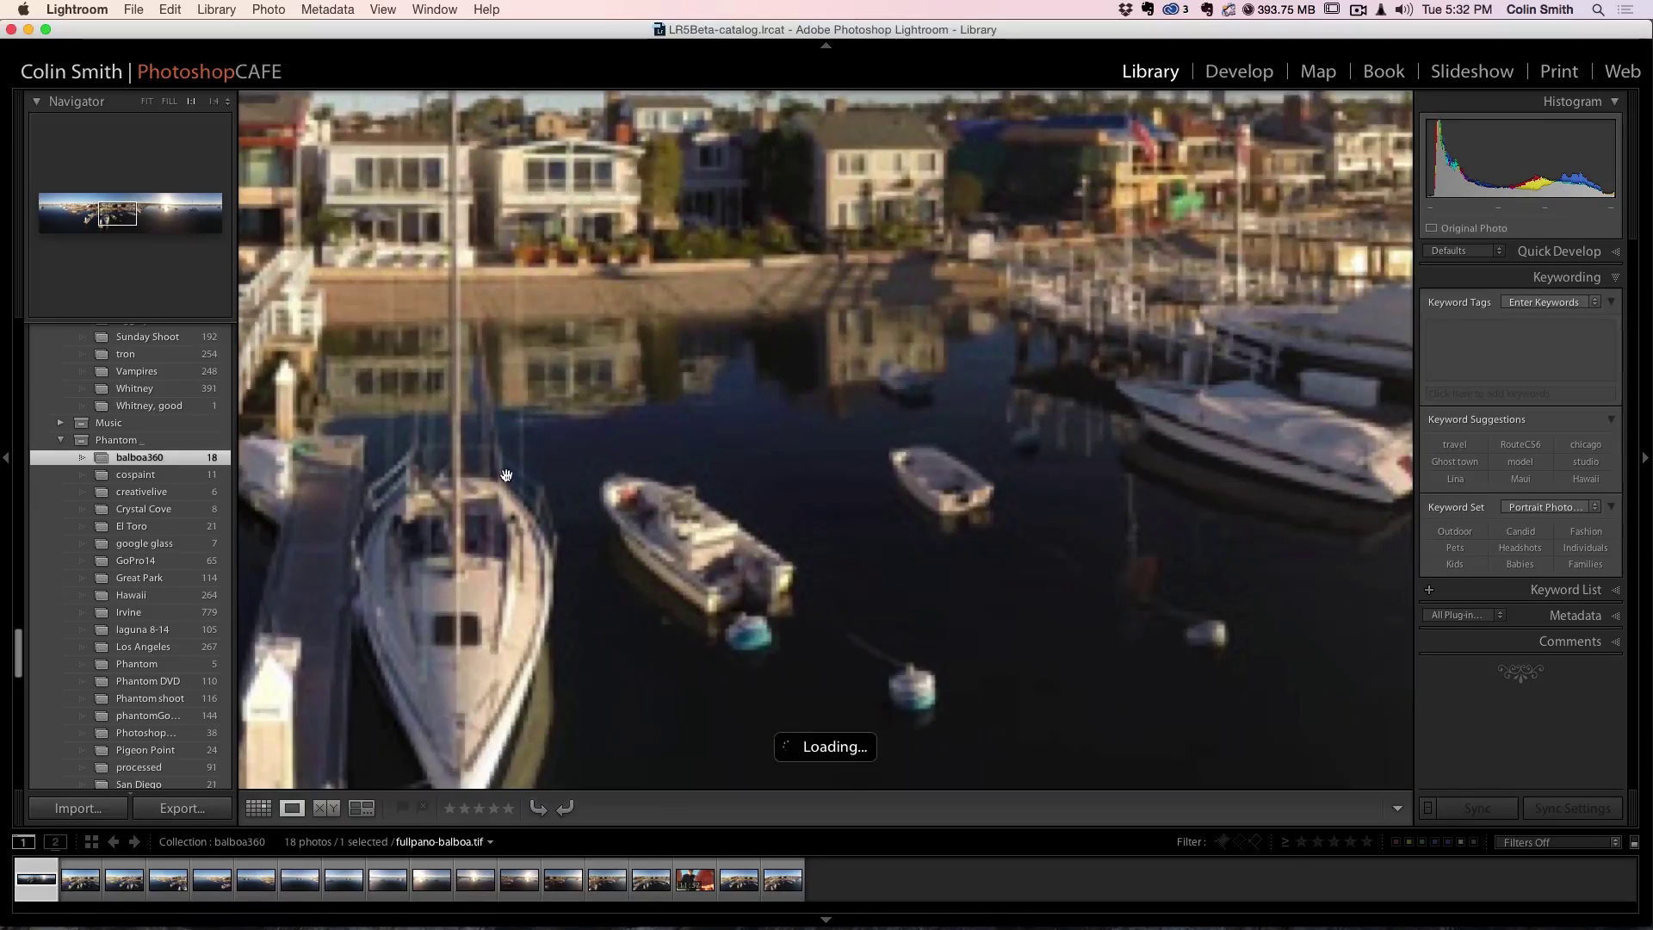
drag(937, 431, 1213, 286)
drag(1262, 222, 894, 316)
click(1229, 141)
click(1248, 75)
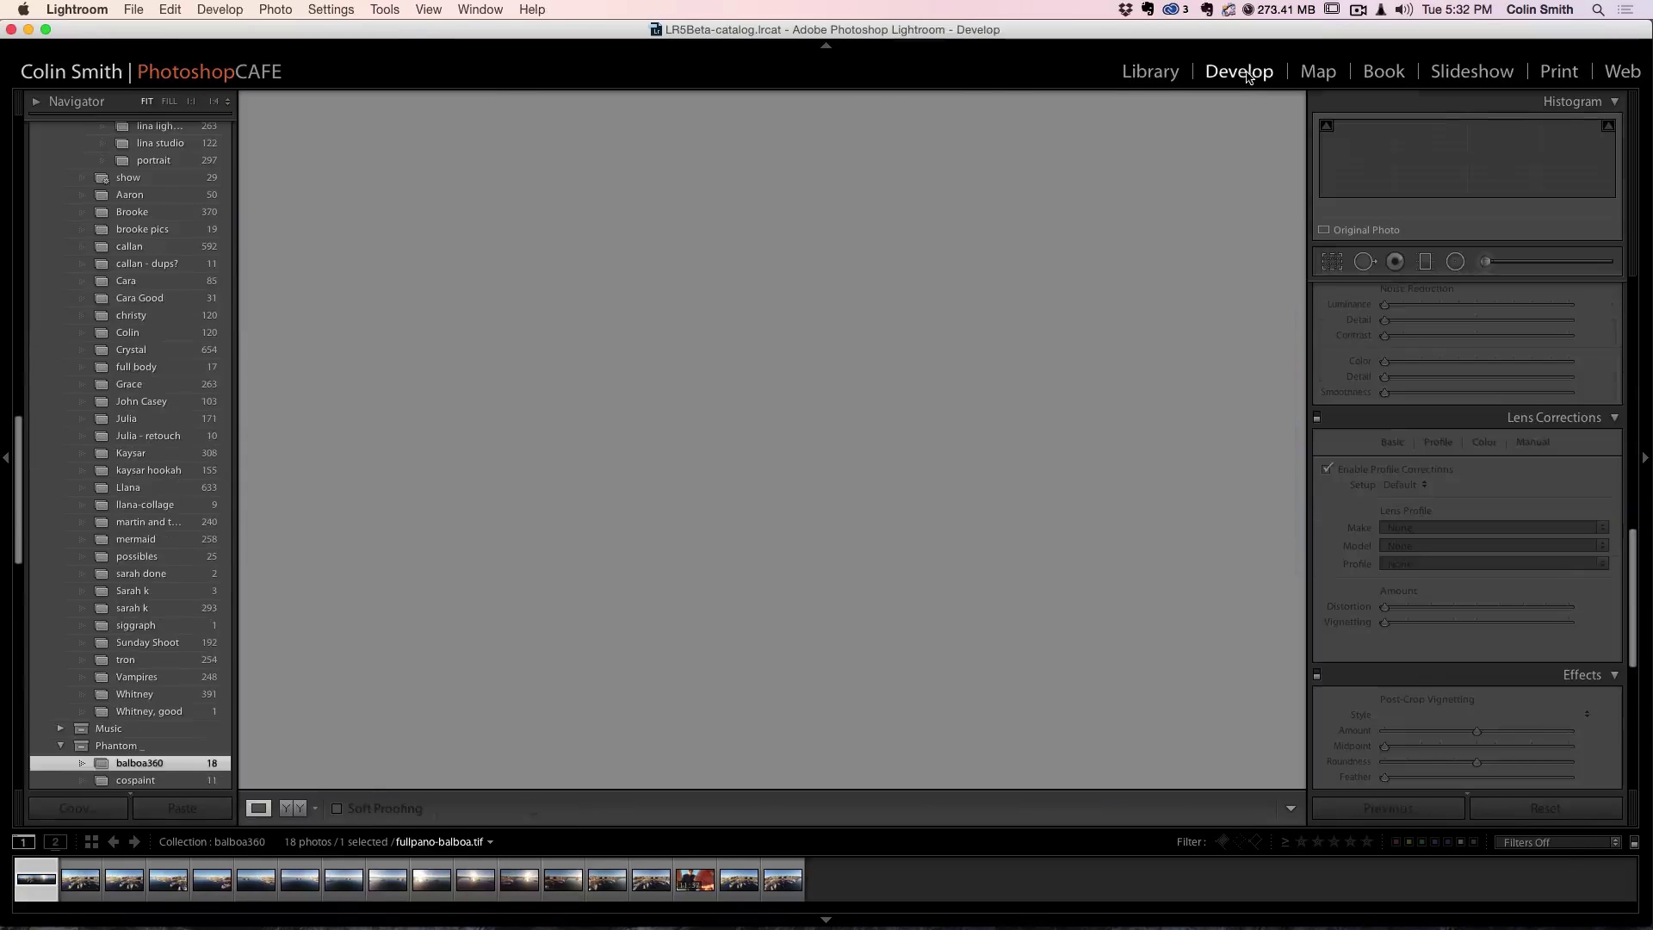
Back in the Library grid, select cells 2–15, then drop GOPR6847-60, -61 and -62.
click(1151, 73)
key(g)
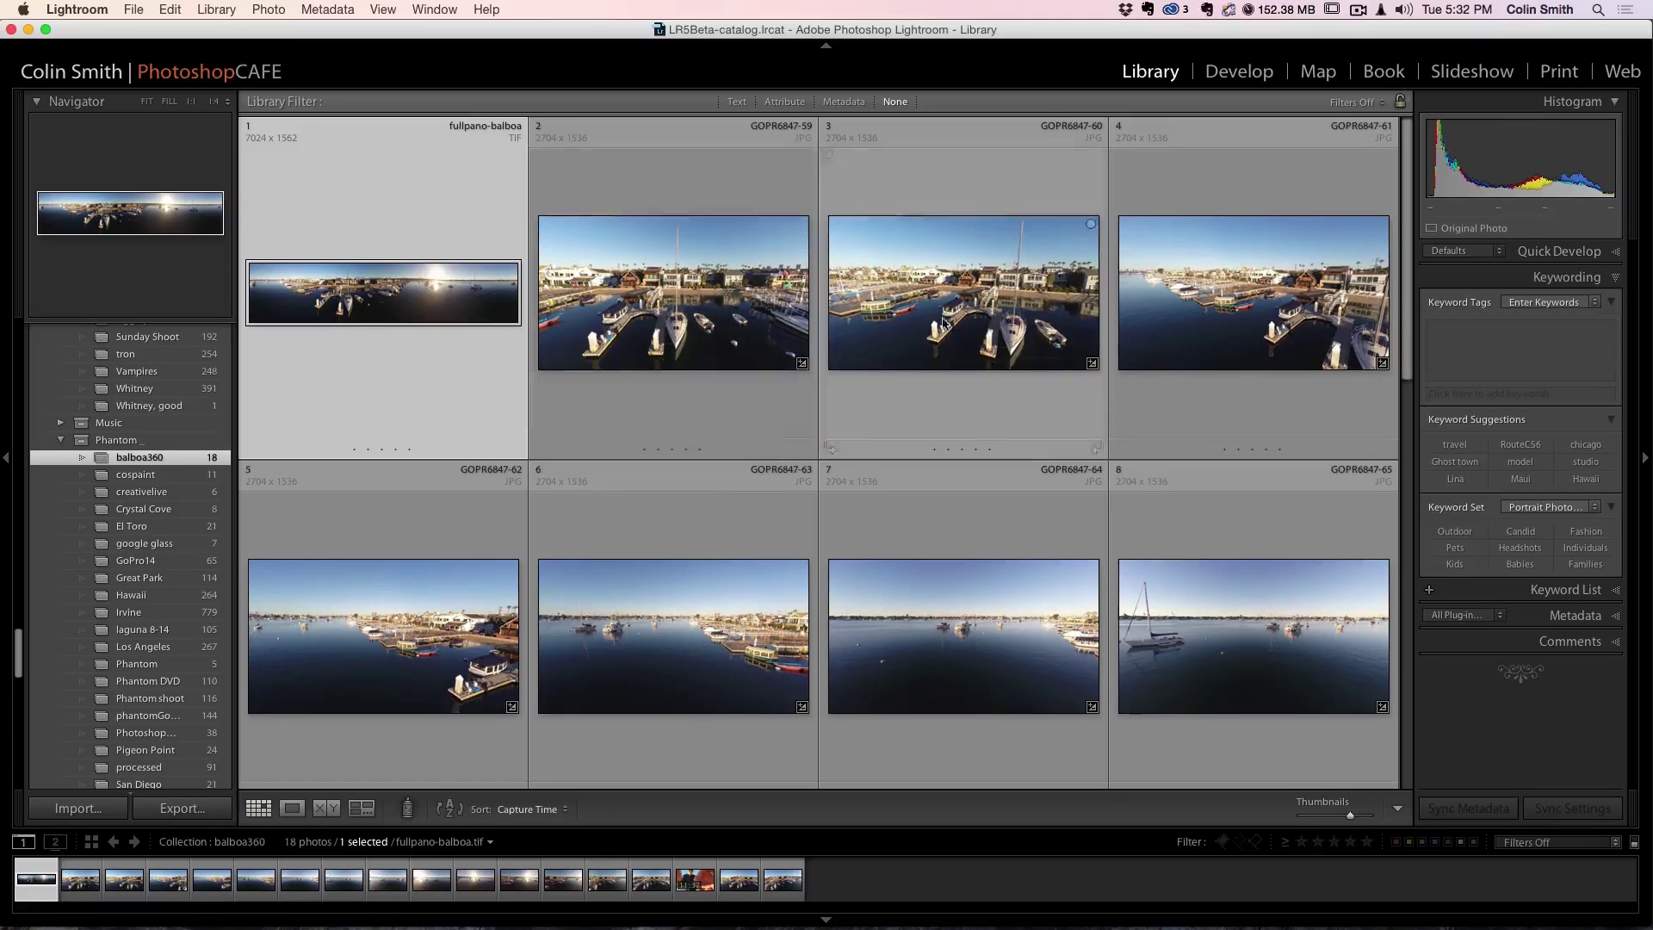
scroll(1347, 494, down, 3)
scroll(1337, 497, down, 4)
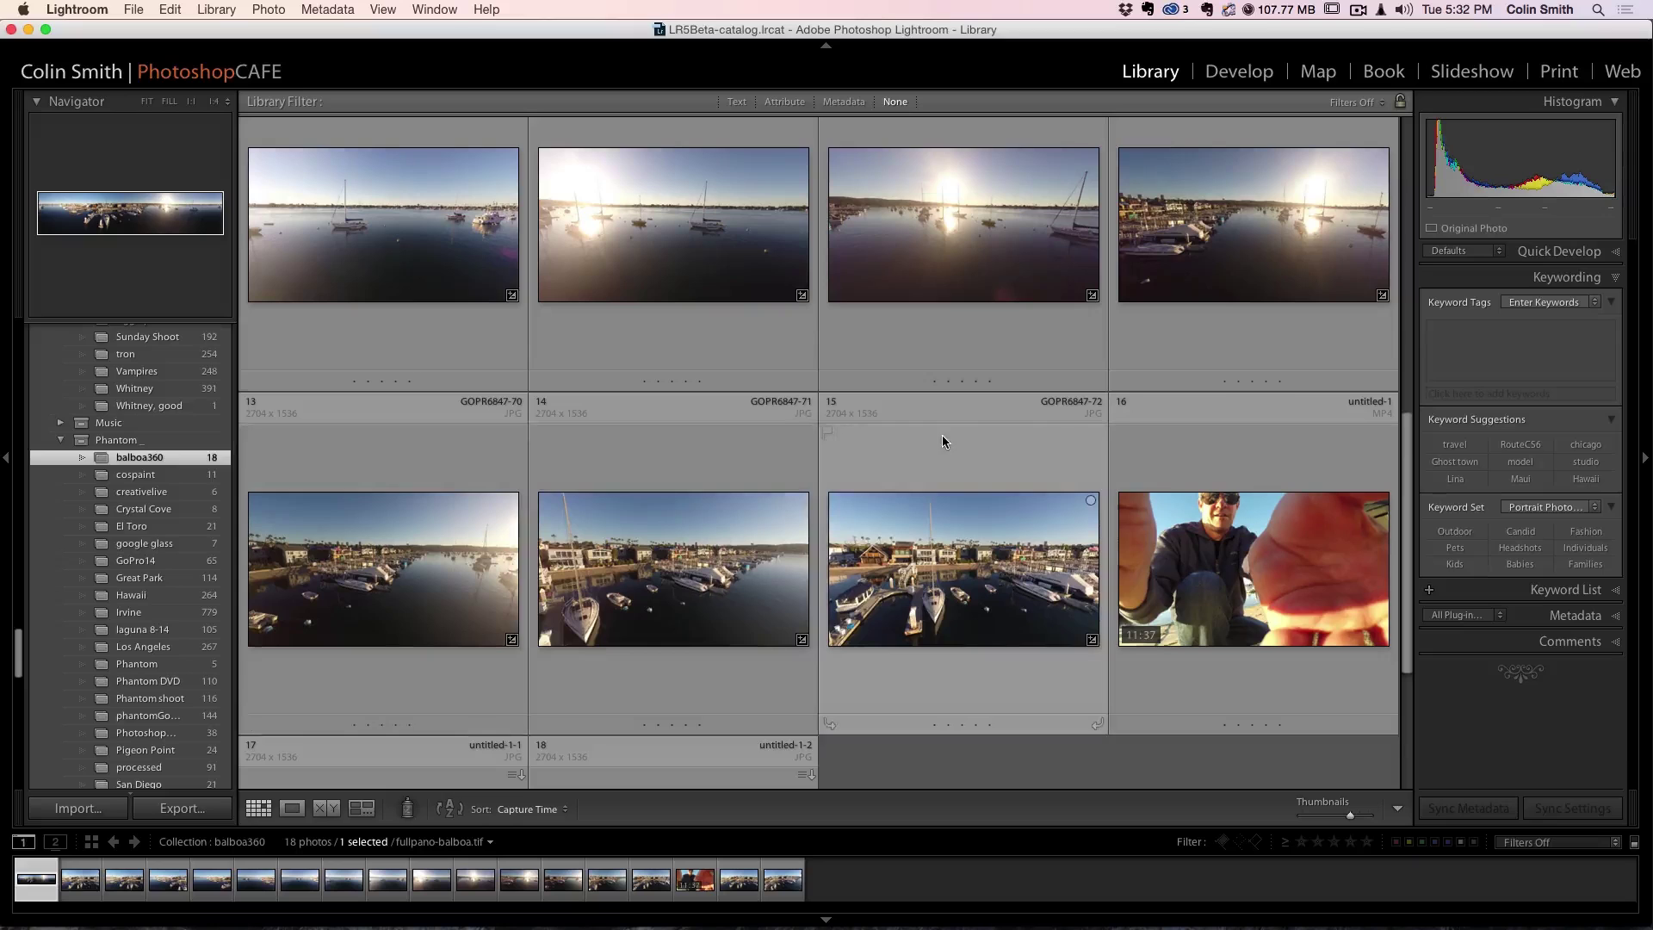
scroll(947, 429, up, 3)
scroll(947, 429, up, 3)
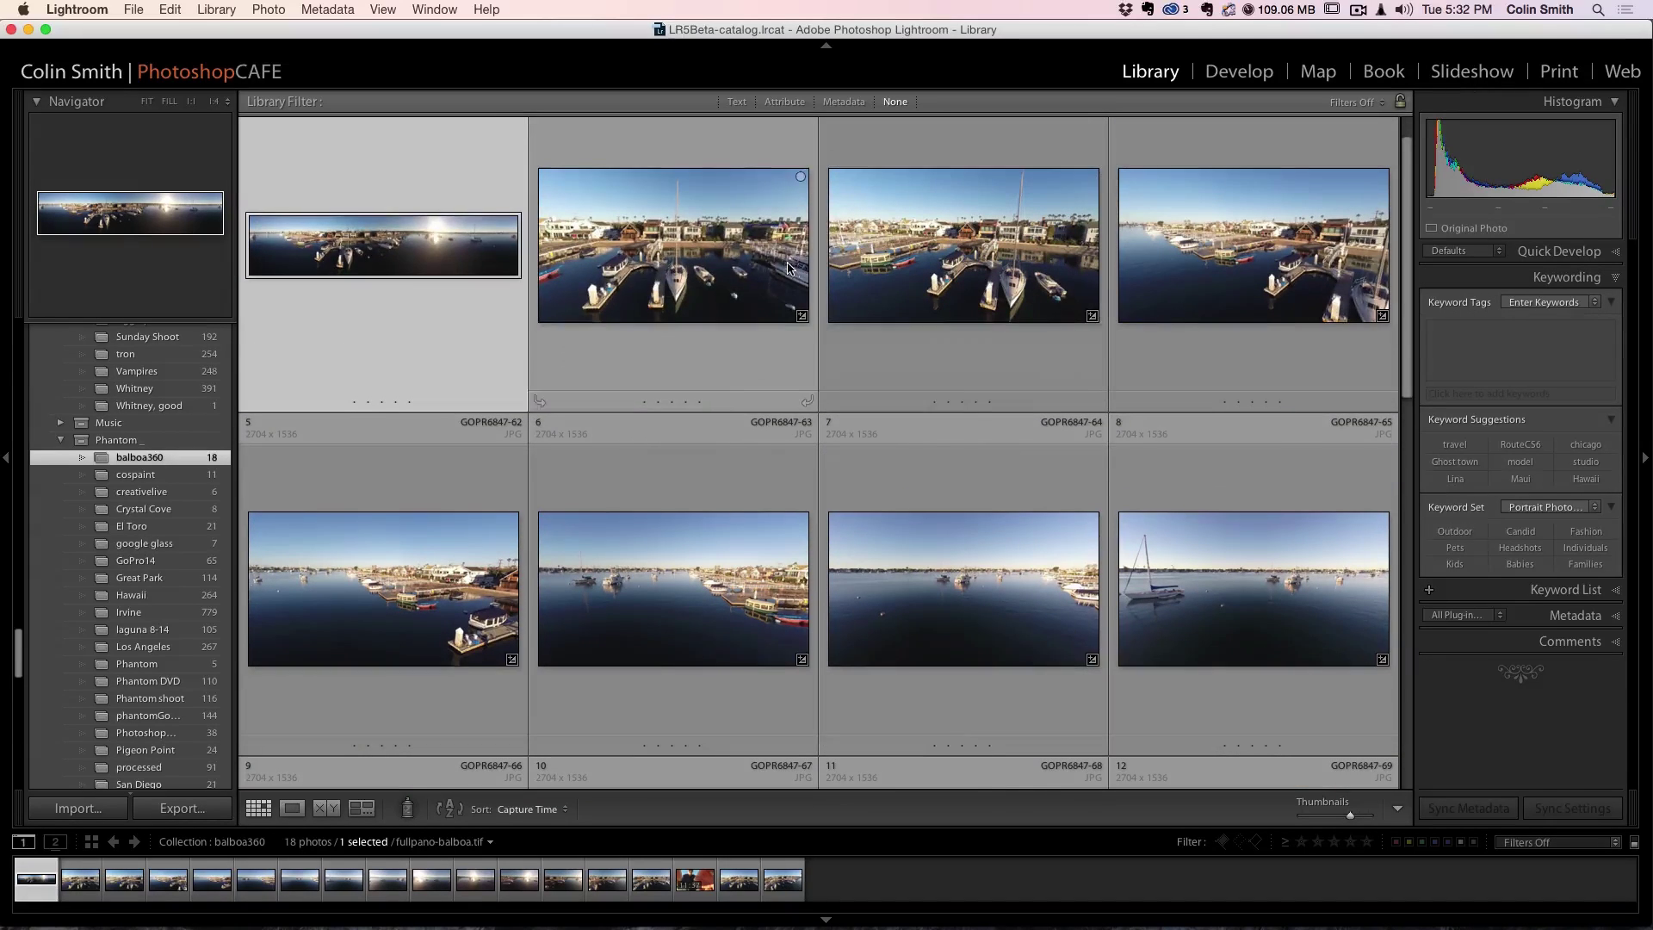
scroll(861, 345, up, 1)
shift+click(719, 300)
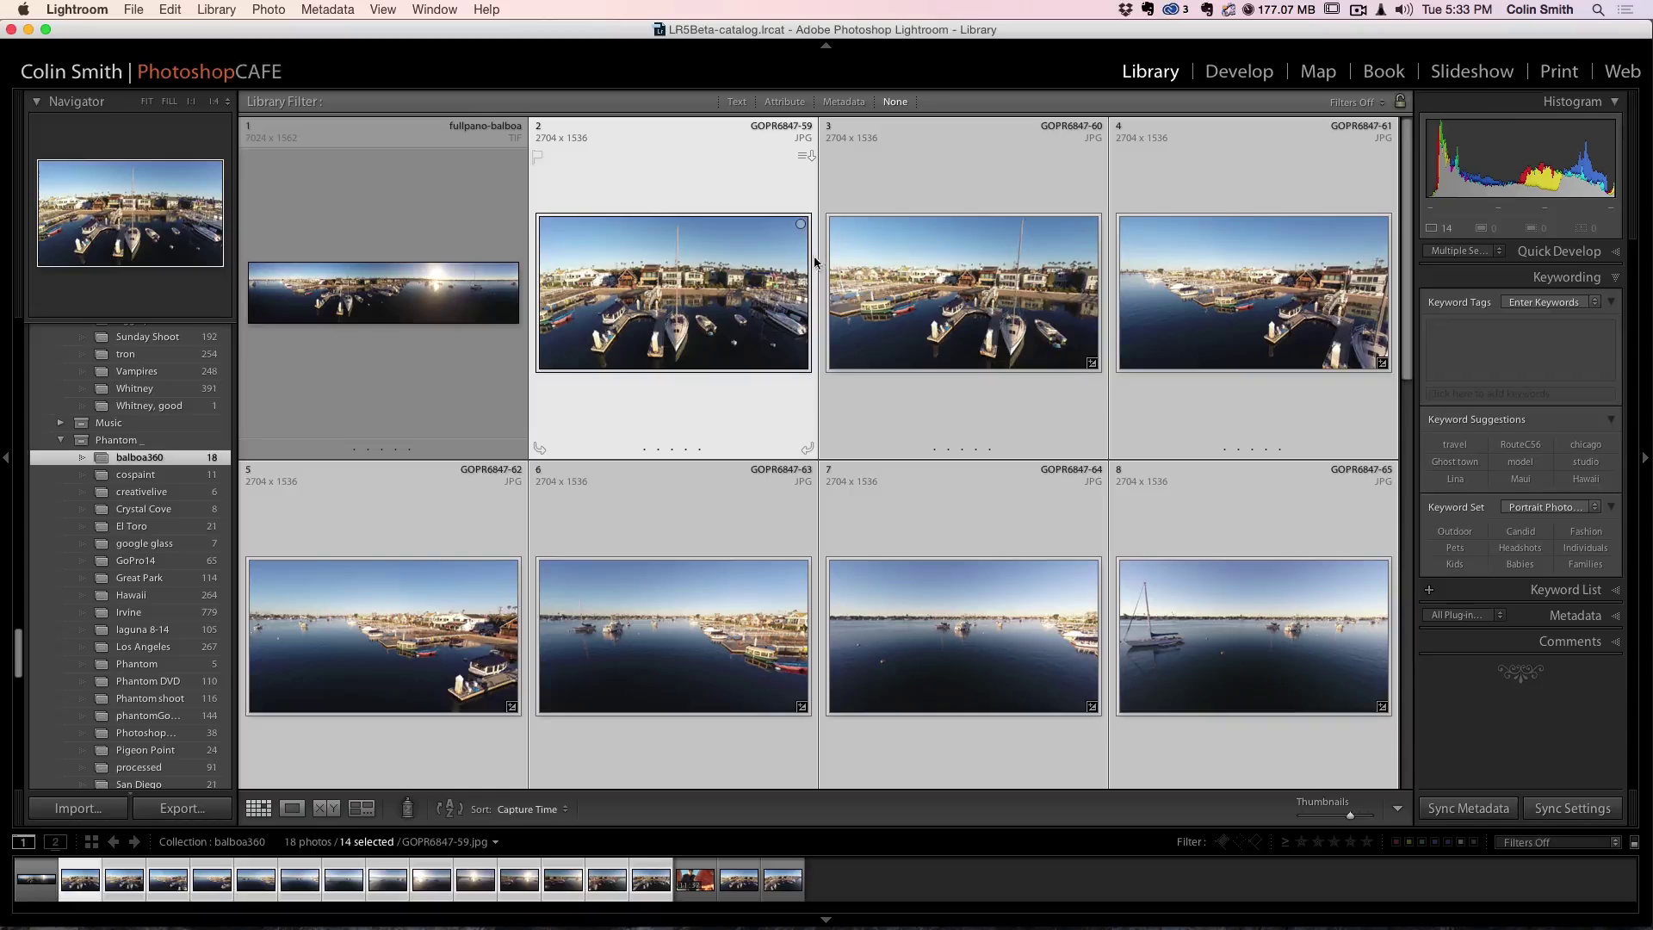
super+click(945, 271)
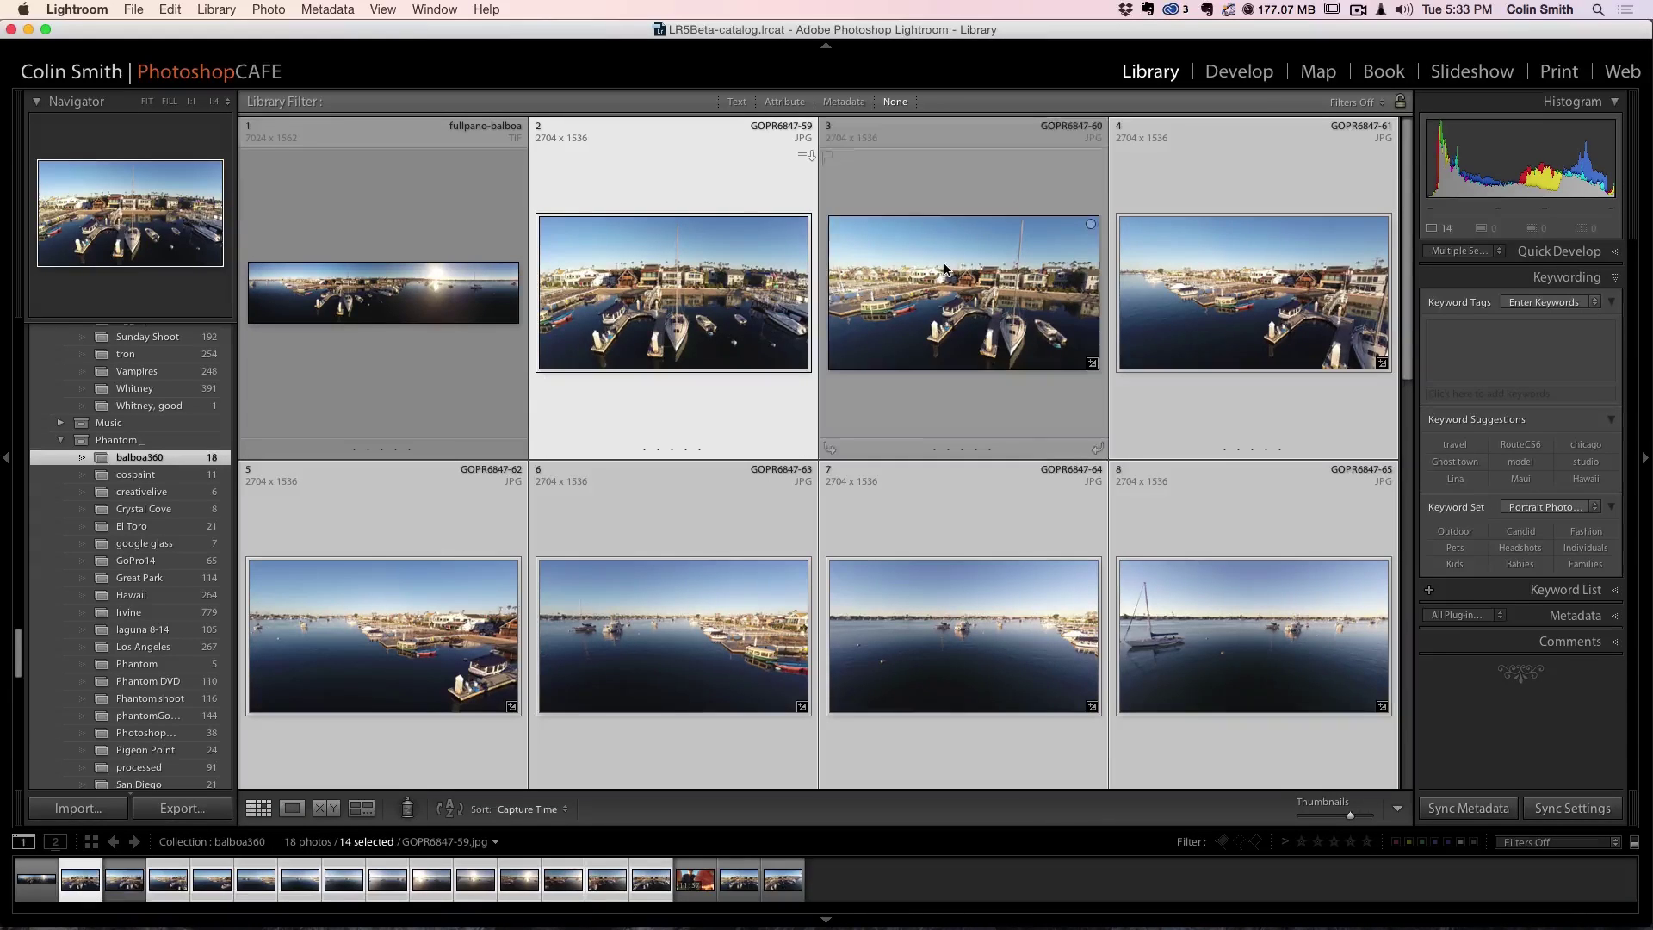
super+click(1212, 276)
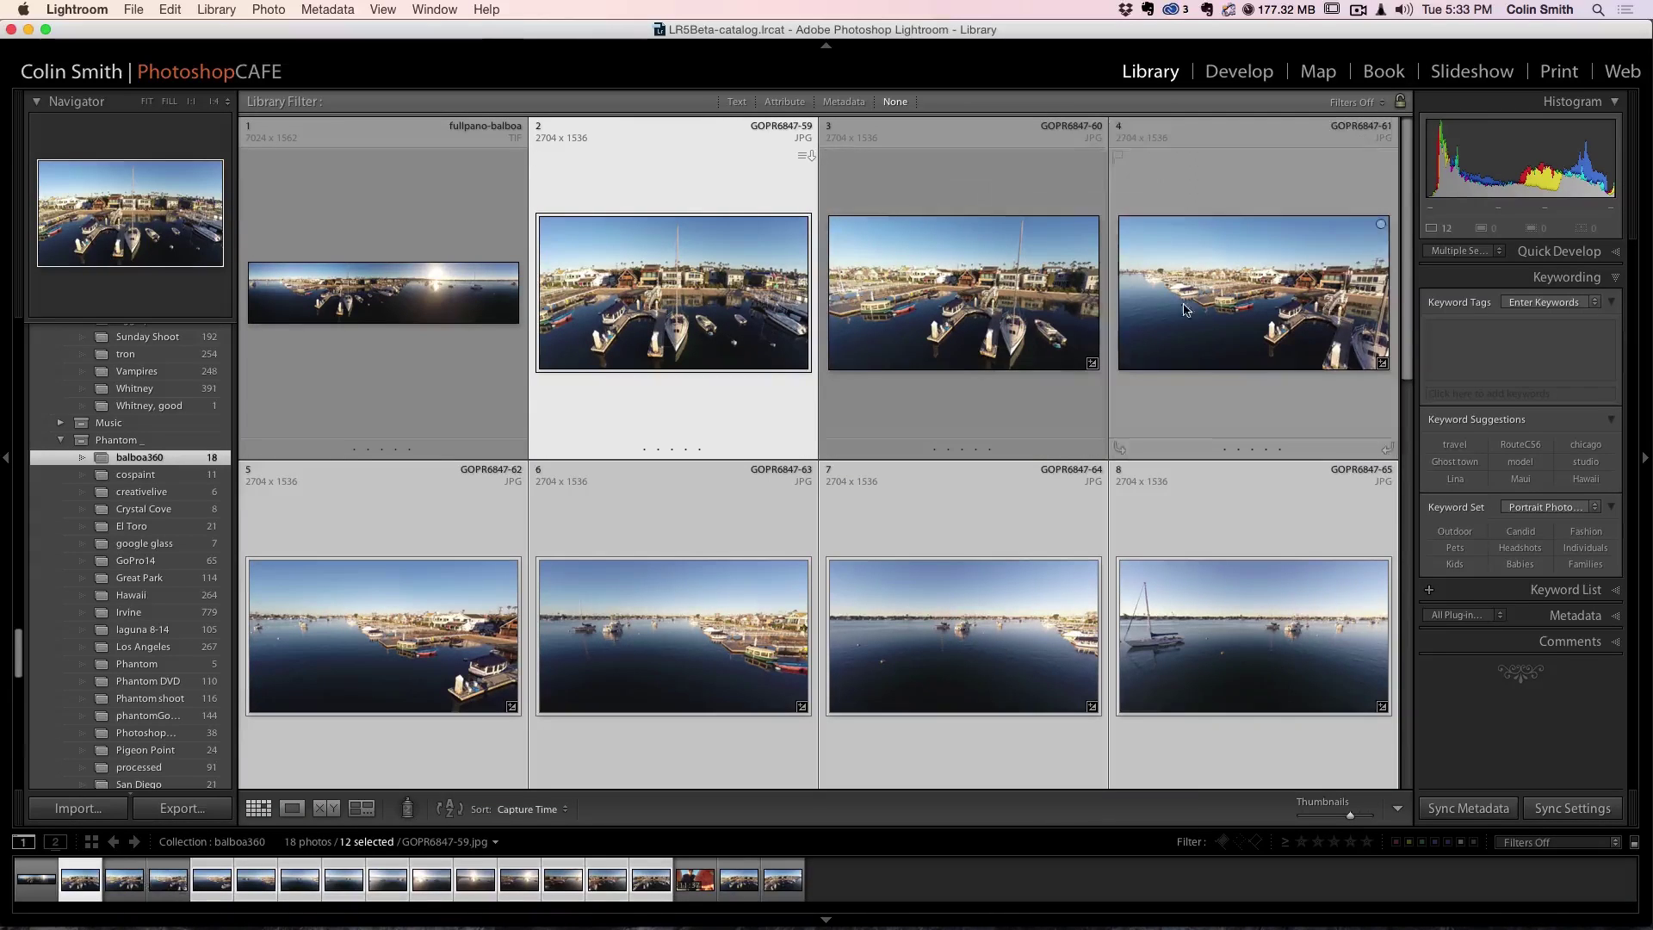
super+click(447, 591)
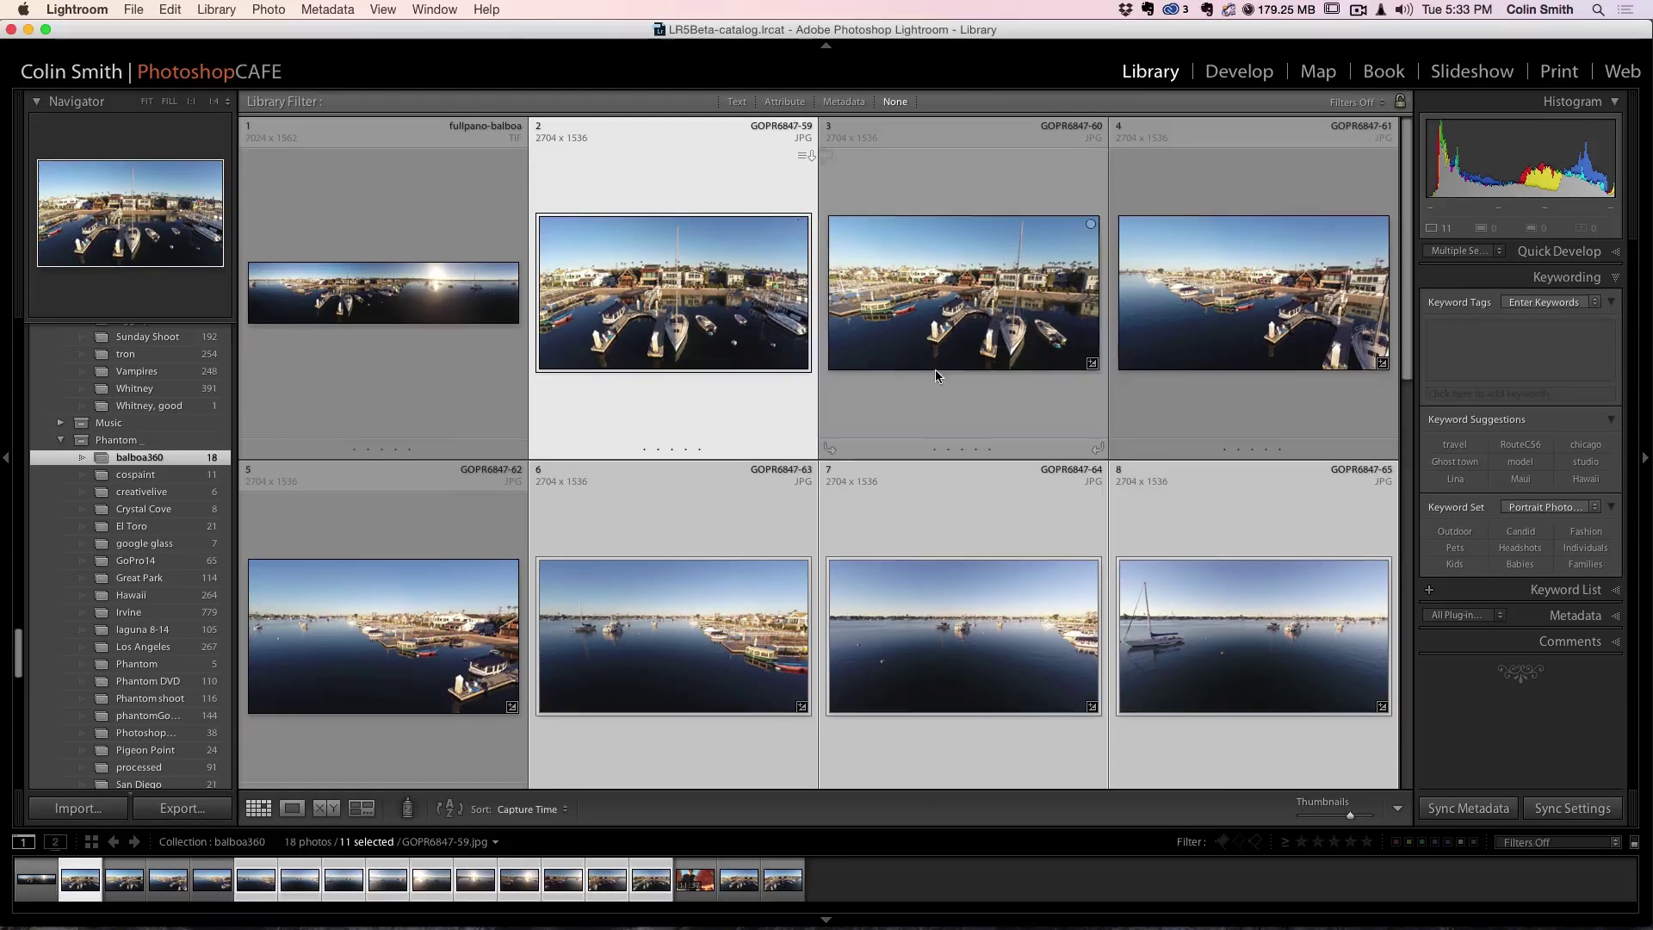
Restart the selection with GOPR6847-70, -71 and -72.
scroll(936, 376, down, 3)
scroll(936, 373, down, 10)
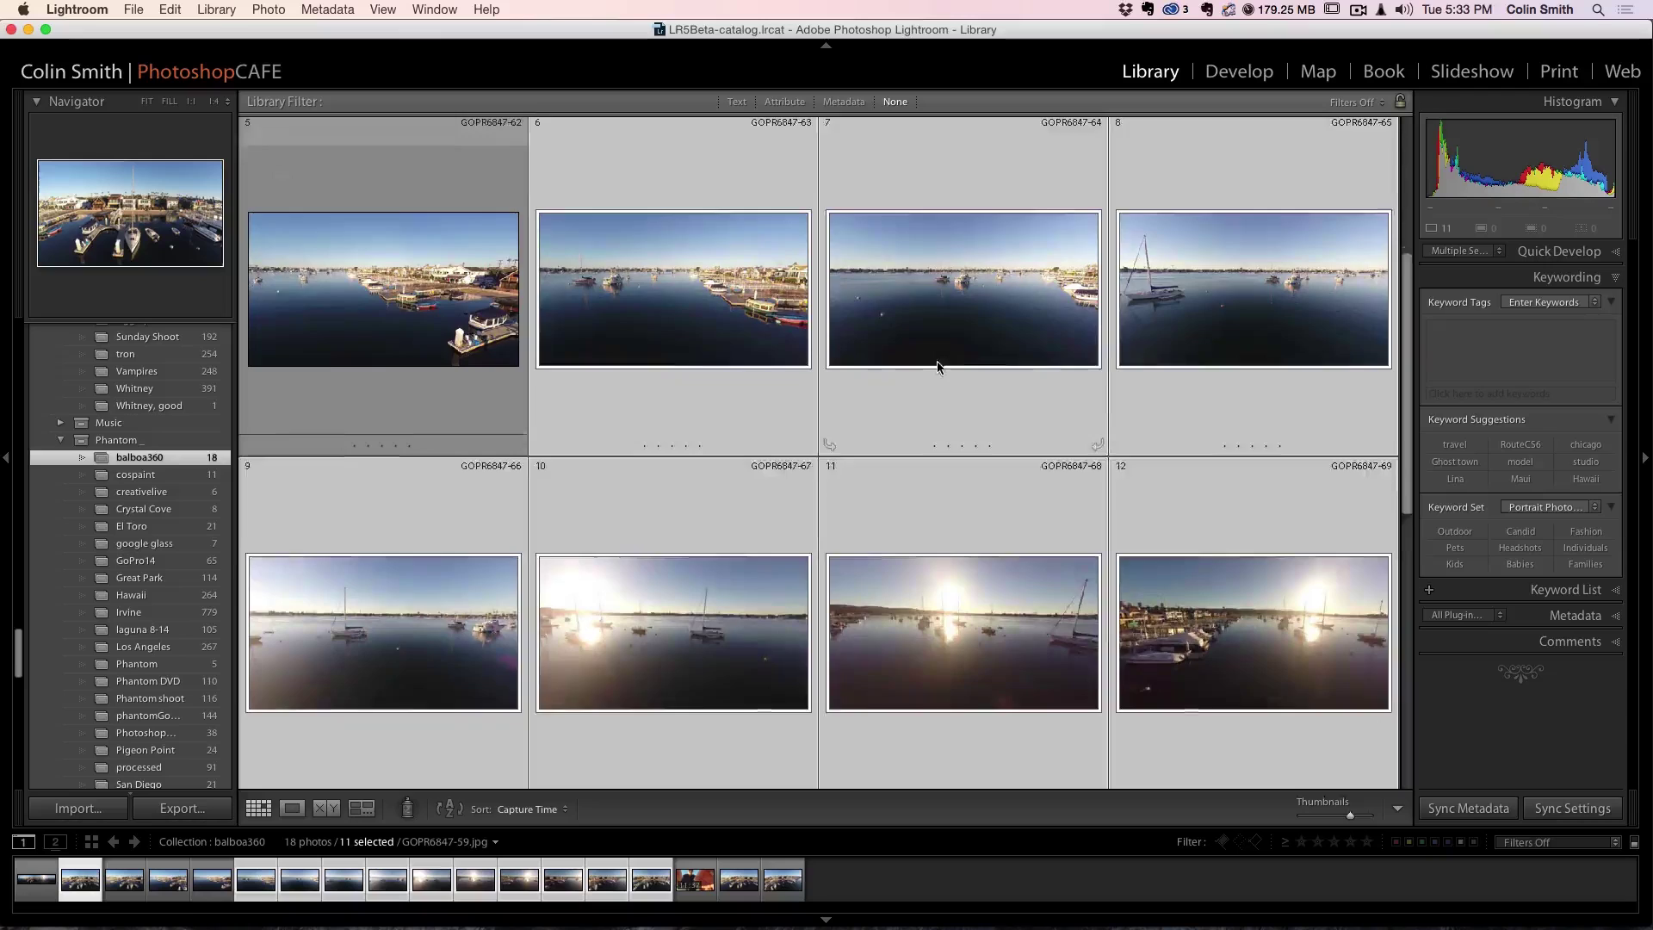
scroll(939, 367, down, 2)
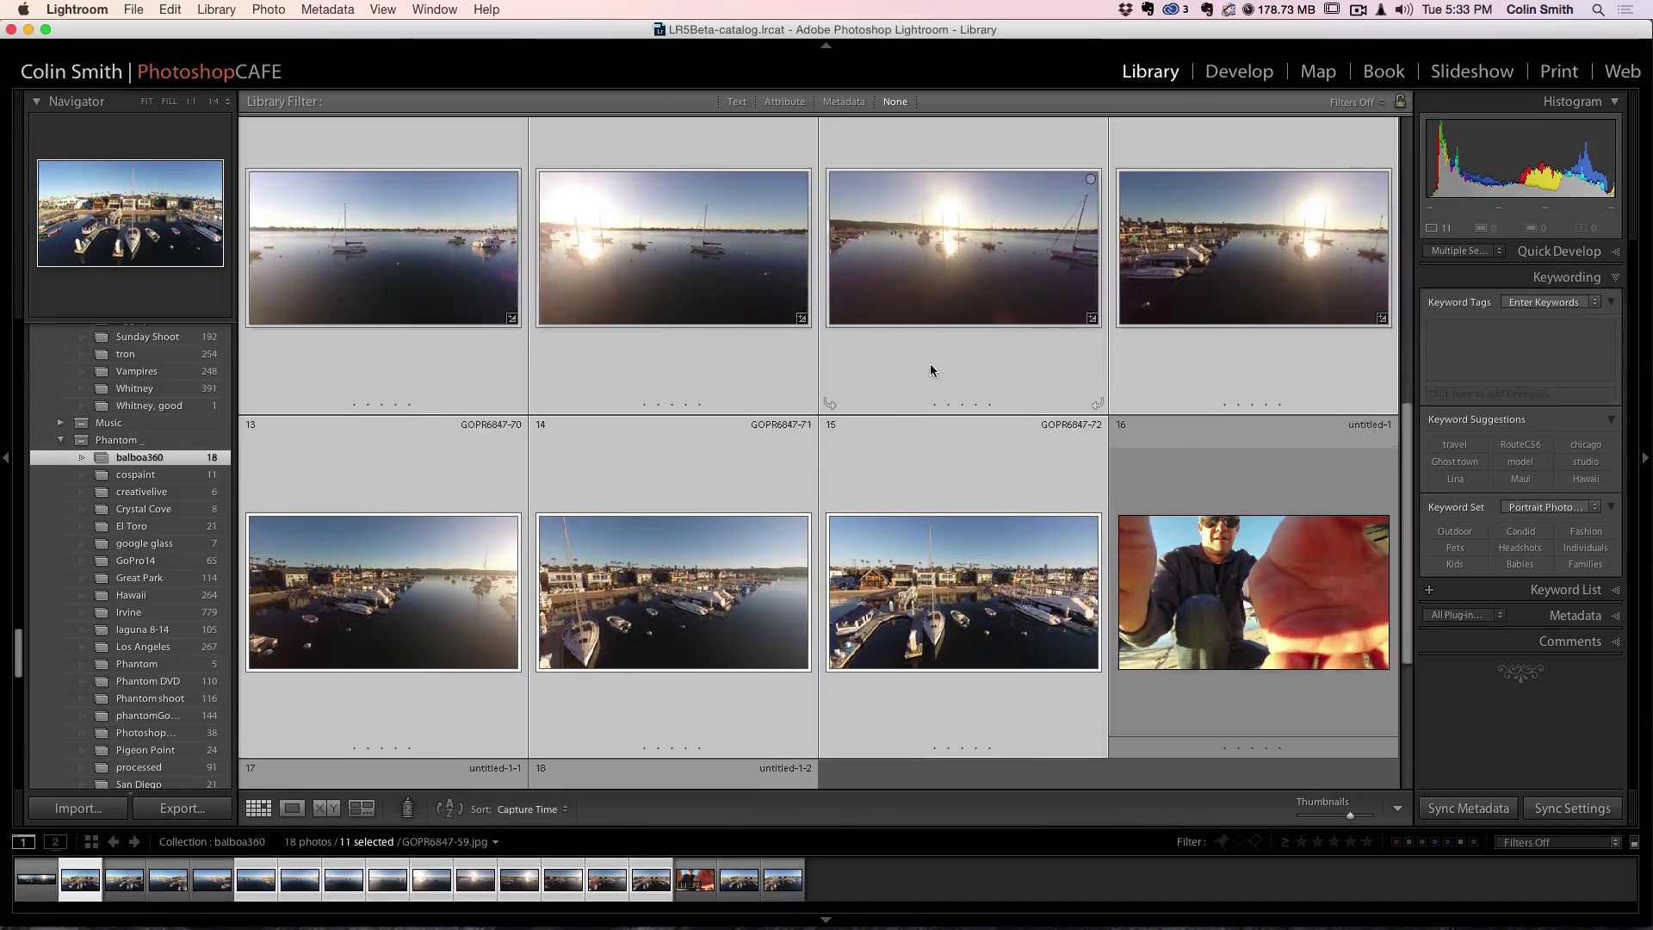
scroll(965, 472, down, 2)
scroll(974, 466, down, 1)
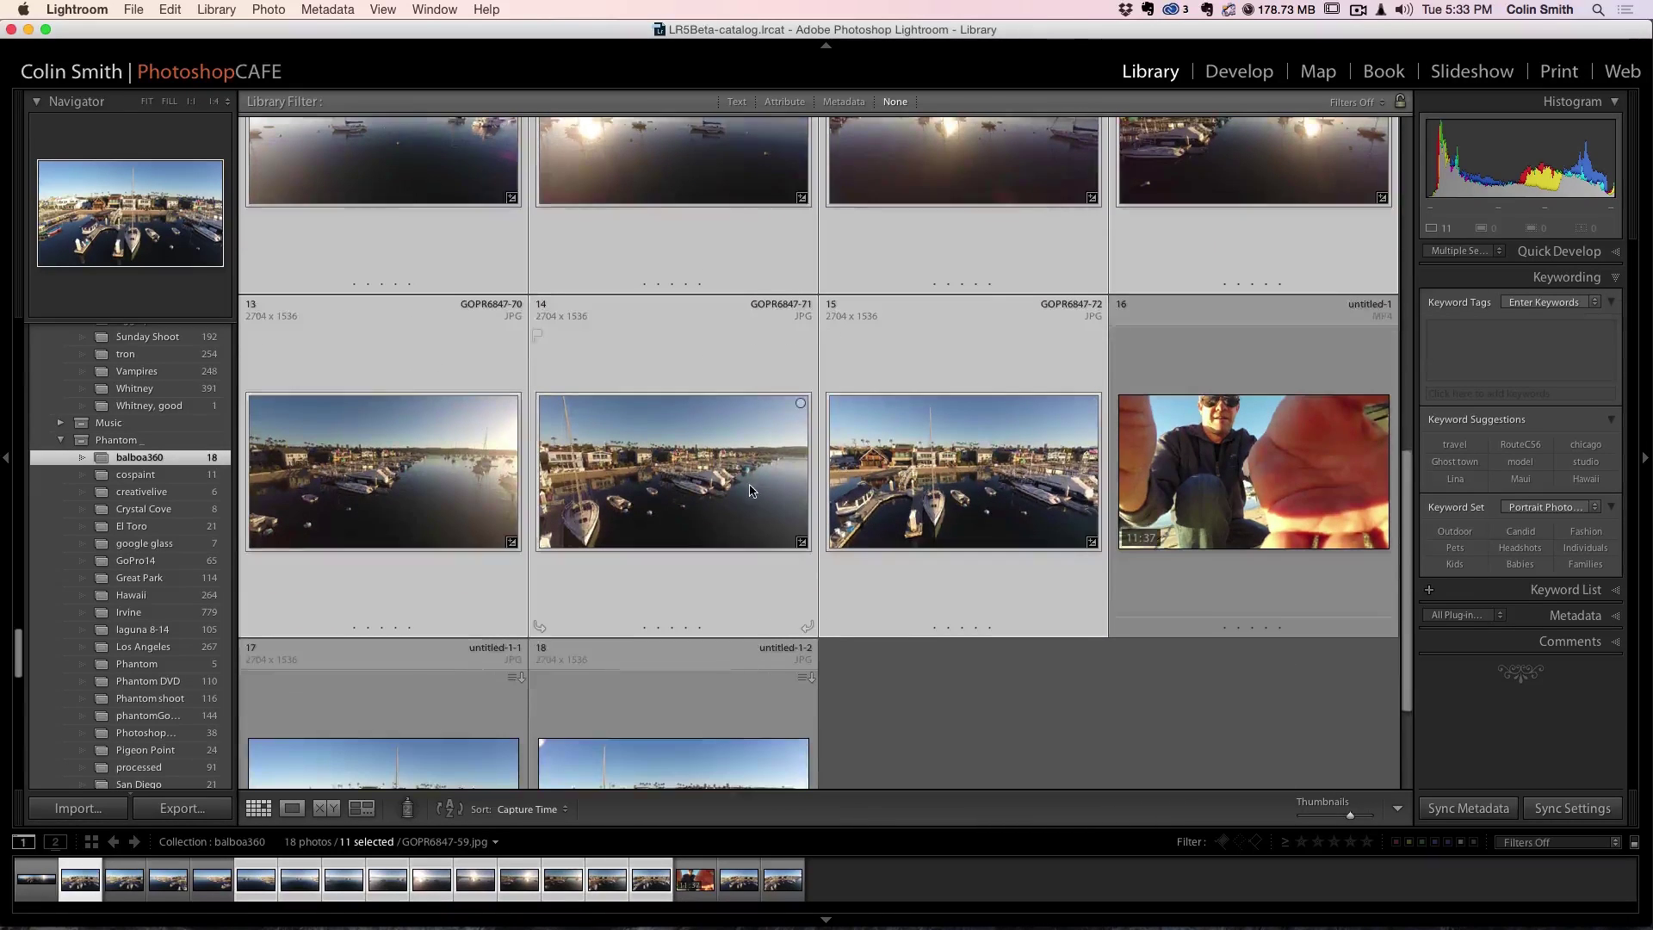
super+click(924, 478)
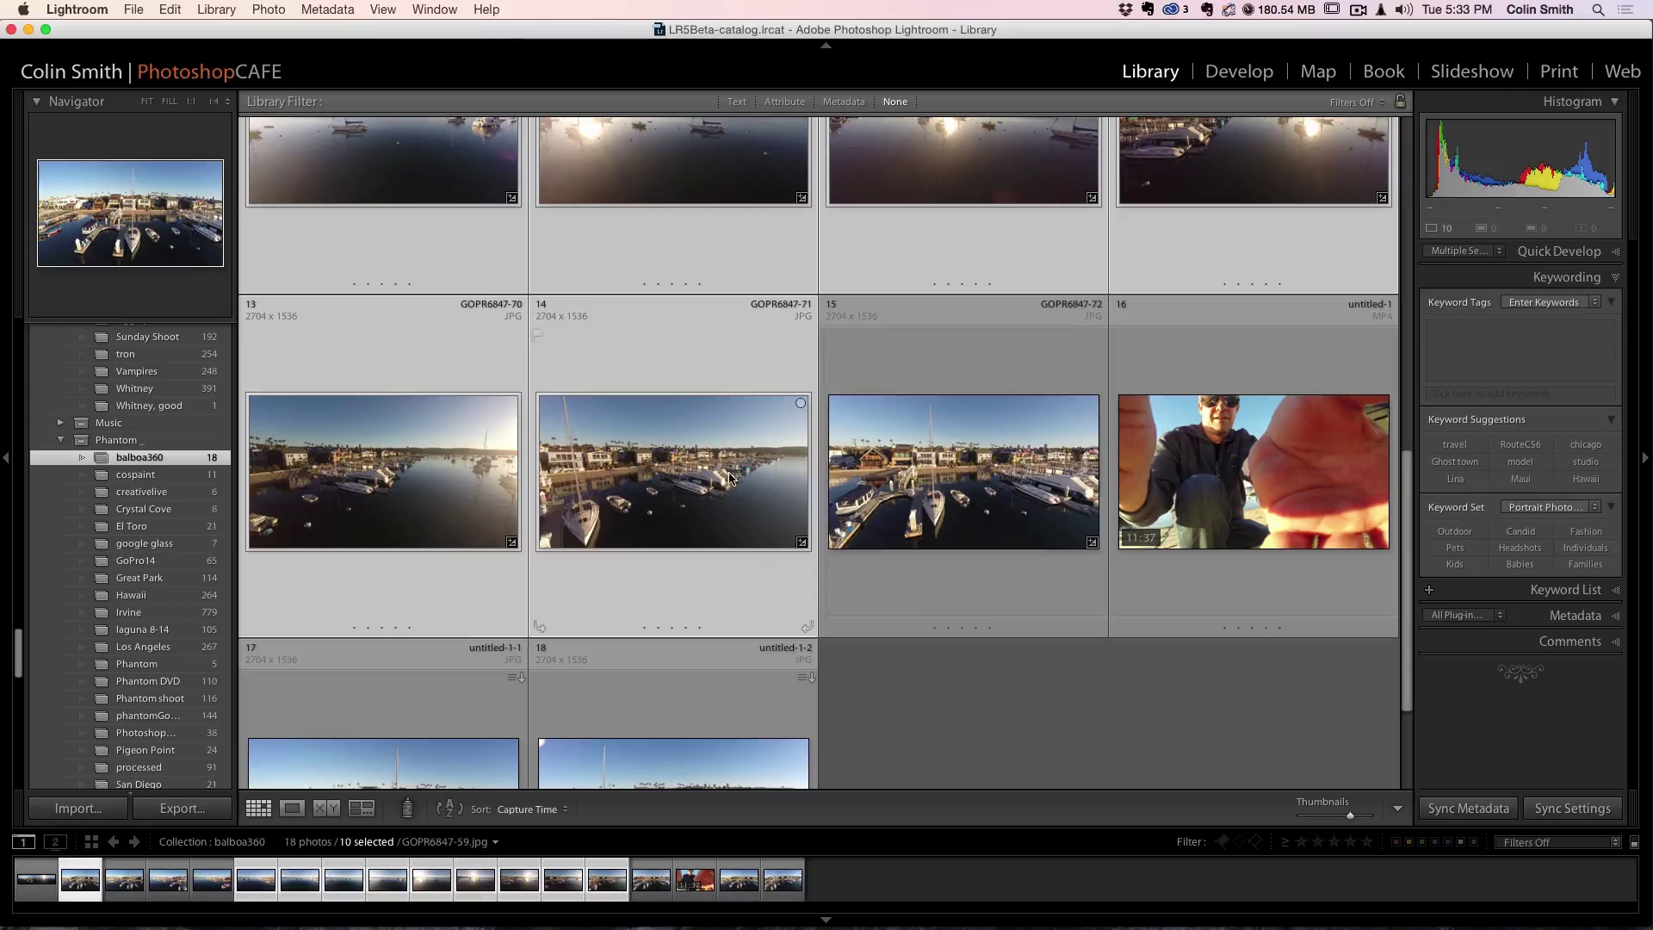
super+click(727, 479)
super+click(473, 479)
click(474, 480)
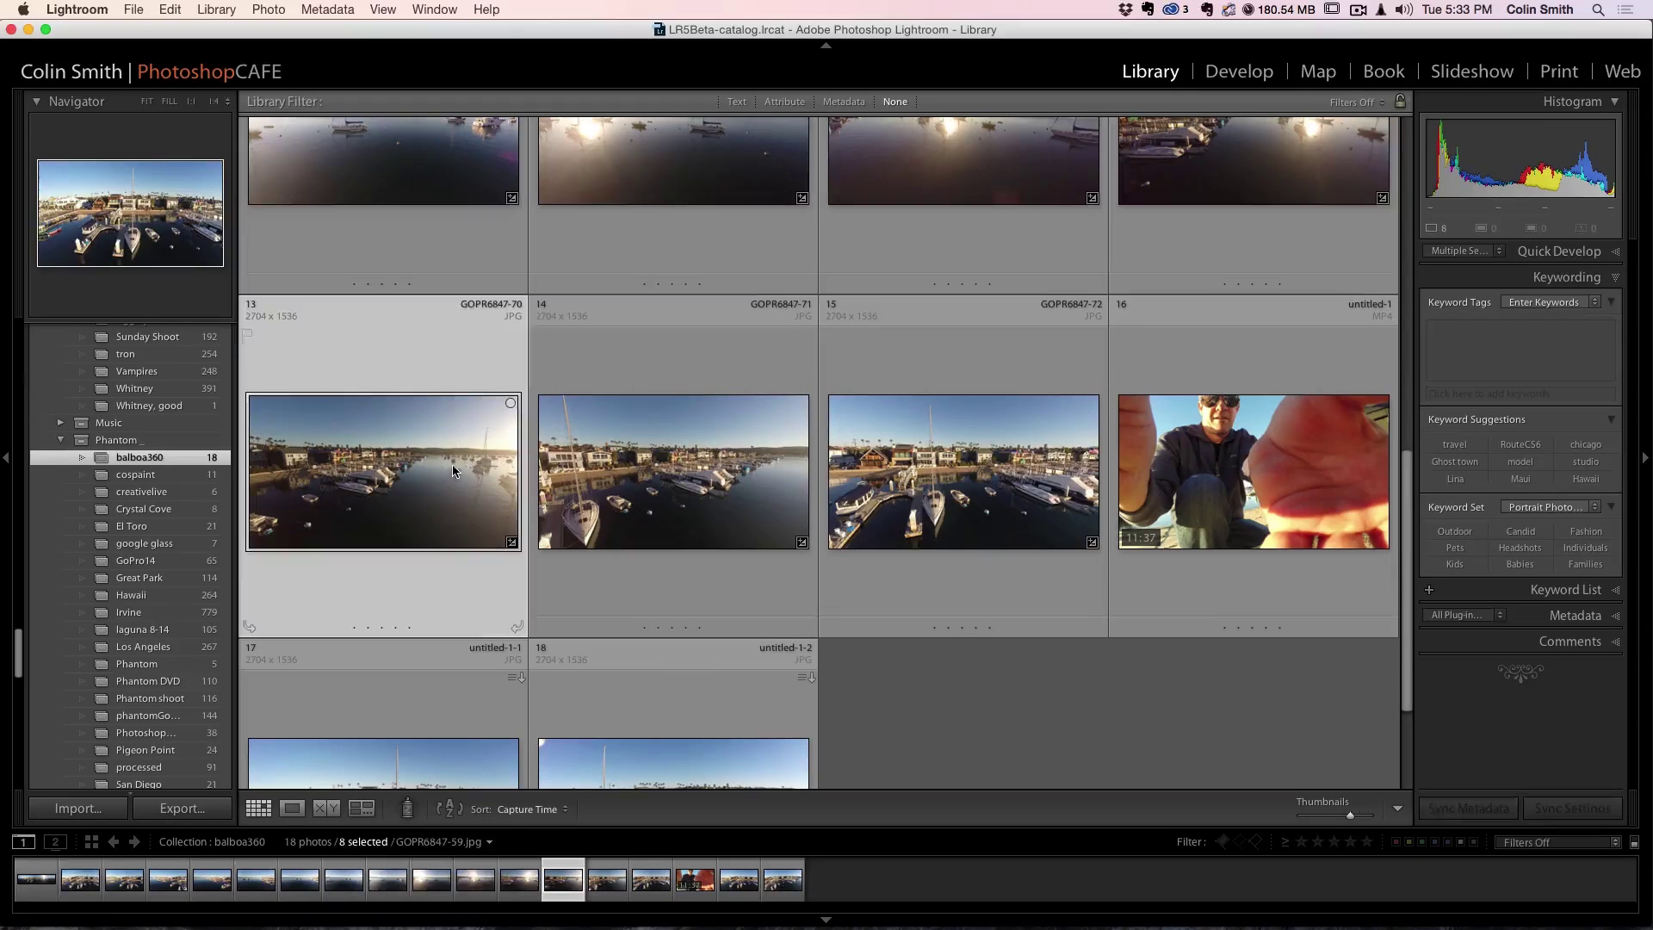
shift+click(661, 442)
shift+click(961, 447)
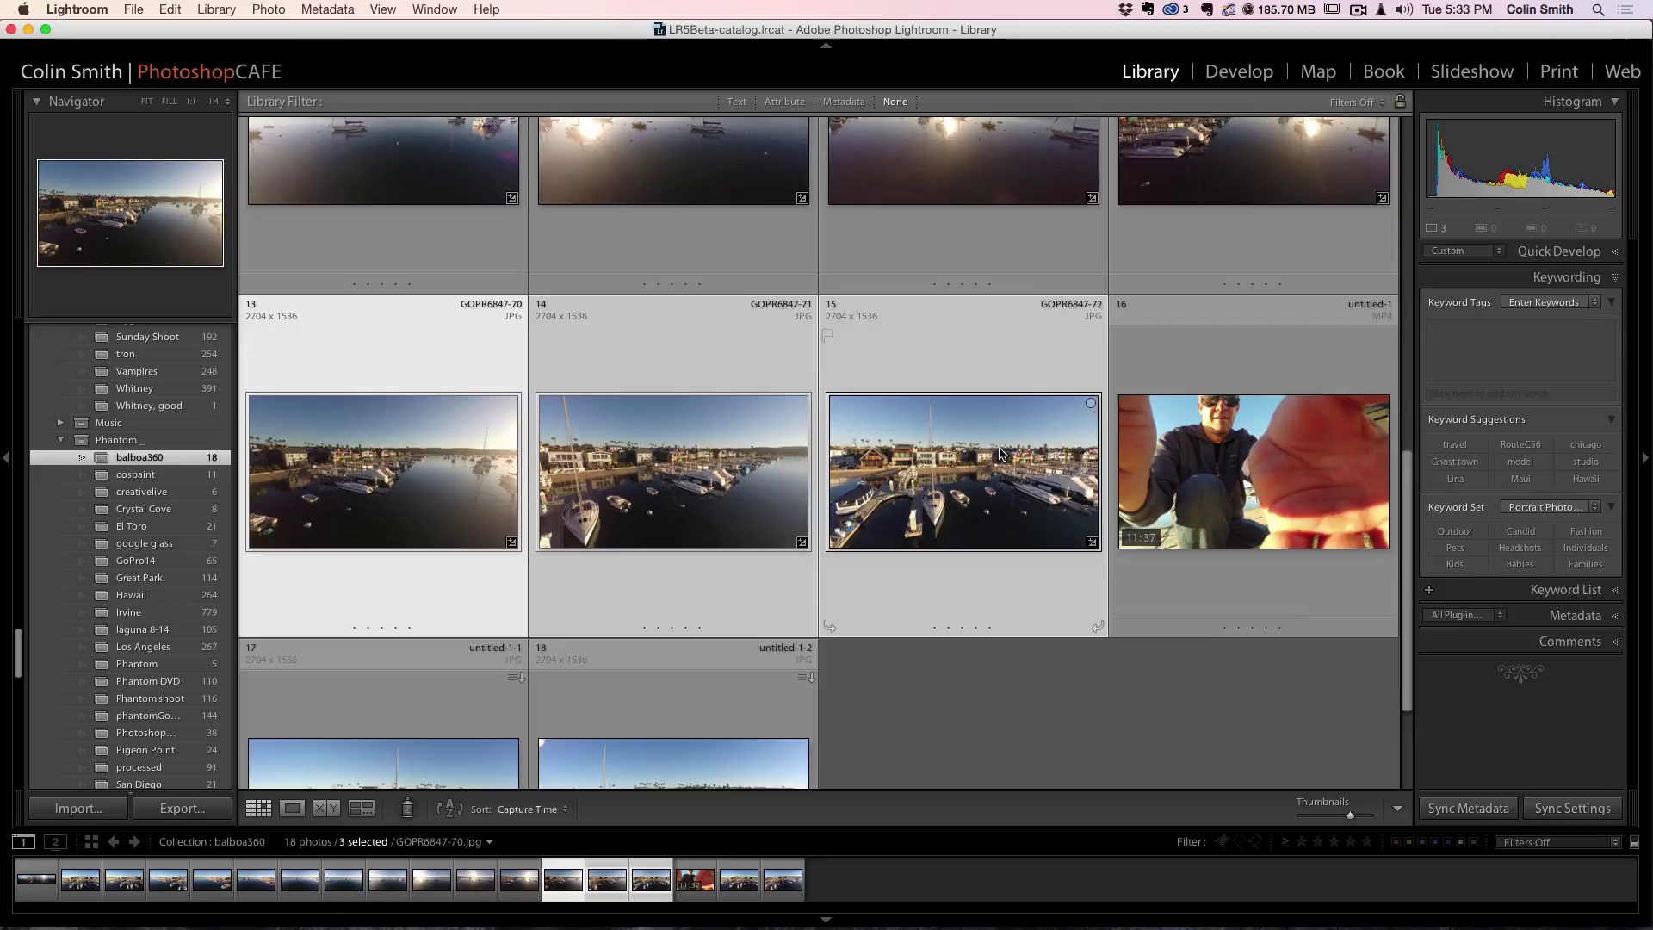
Add GOPR6847-59, -60, -61 and -62 to make seven selected harbor shots.
scroll(998, 454, up, 3)
scroll(999, 454, up, 6)
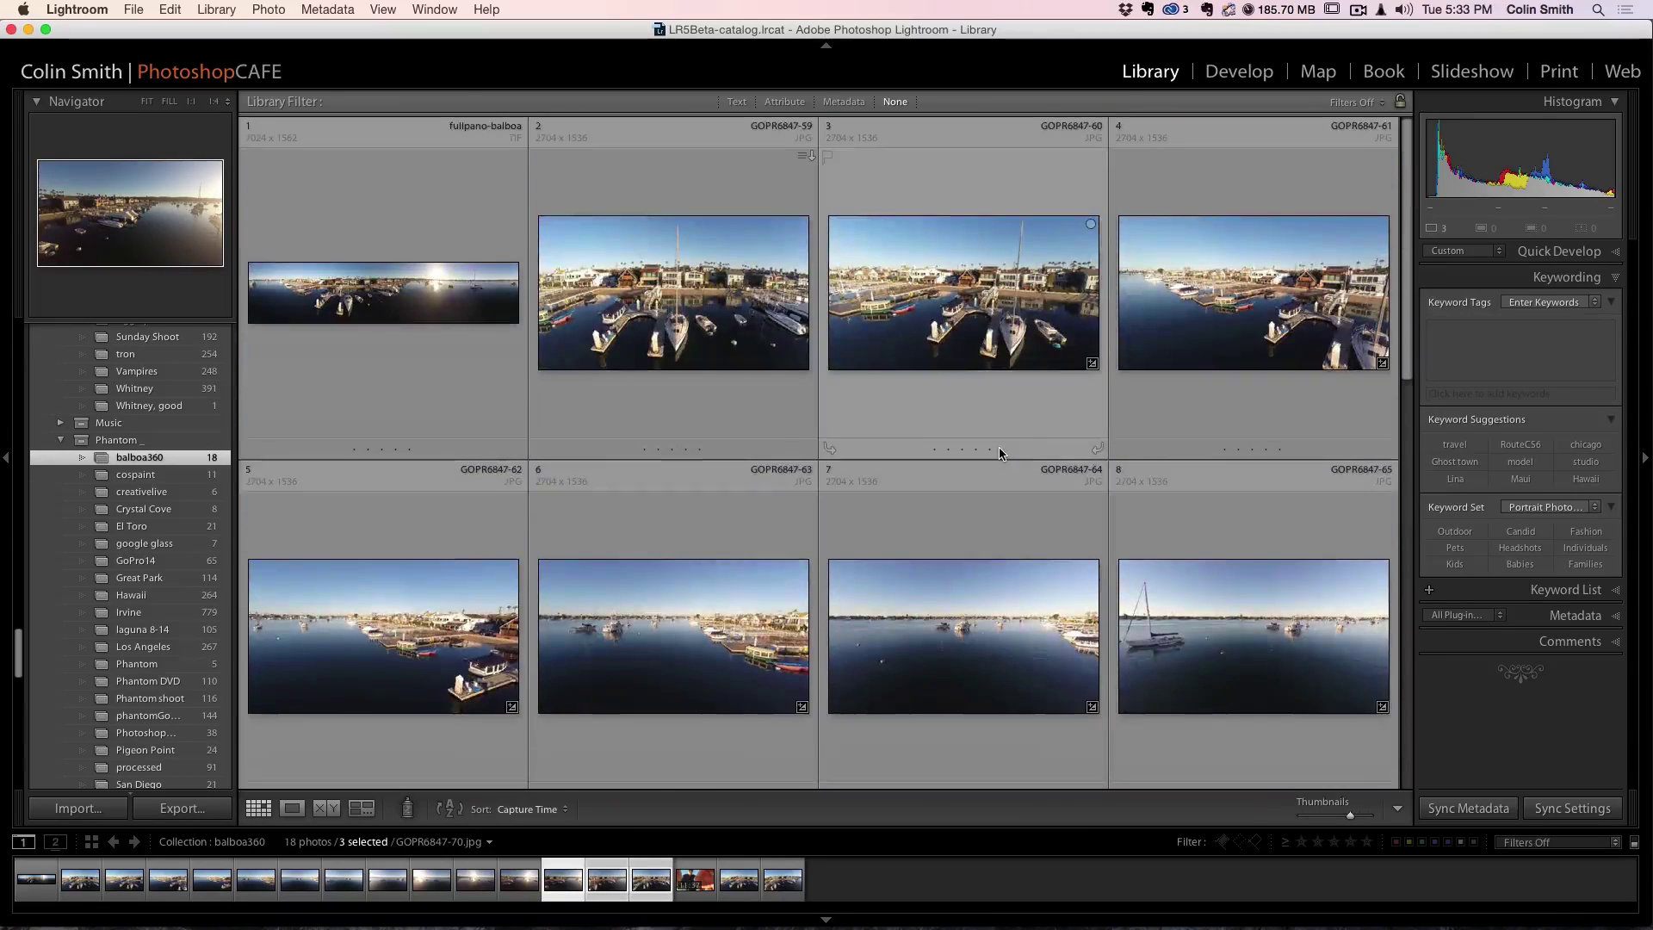
super+click(699, 297)
super+click(965, 284)
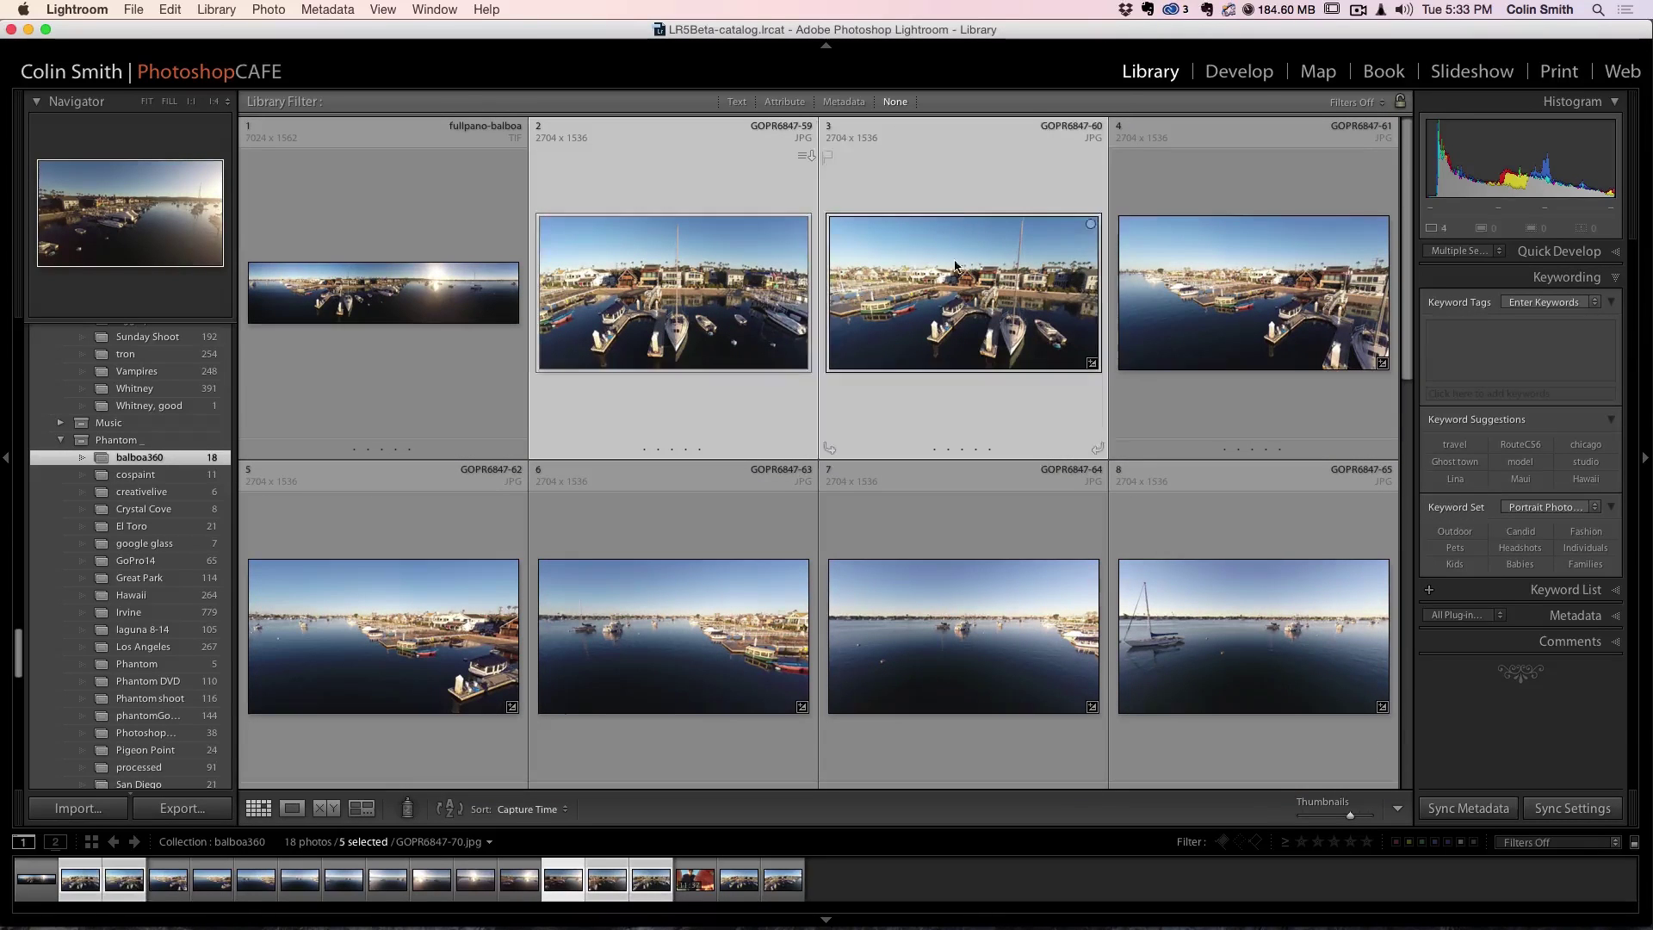
super+click(1262, 269)
super+click(410, 561)
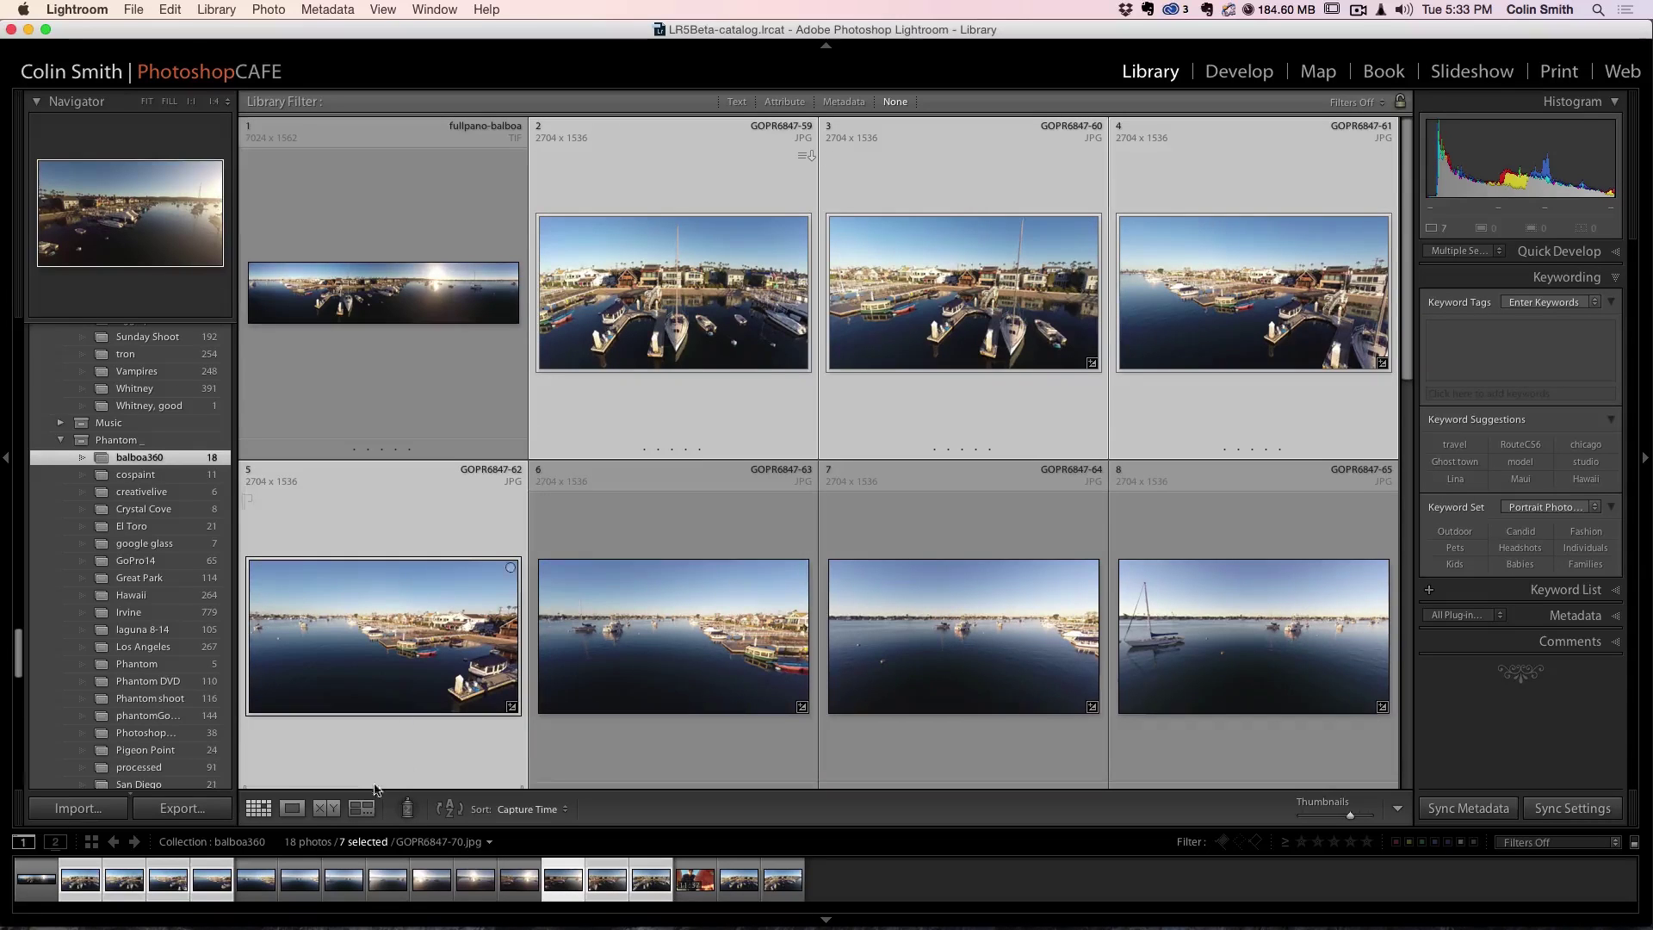
scroll(865, 352, down, 2)
scroll(866, 405, up, 2)
Open GOPR6847-70 in Develop and compare lens profile correction on/off, keeping GoPro as make.
click(1236, 74)
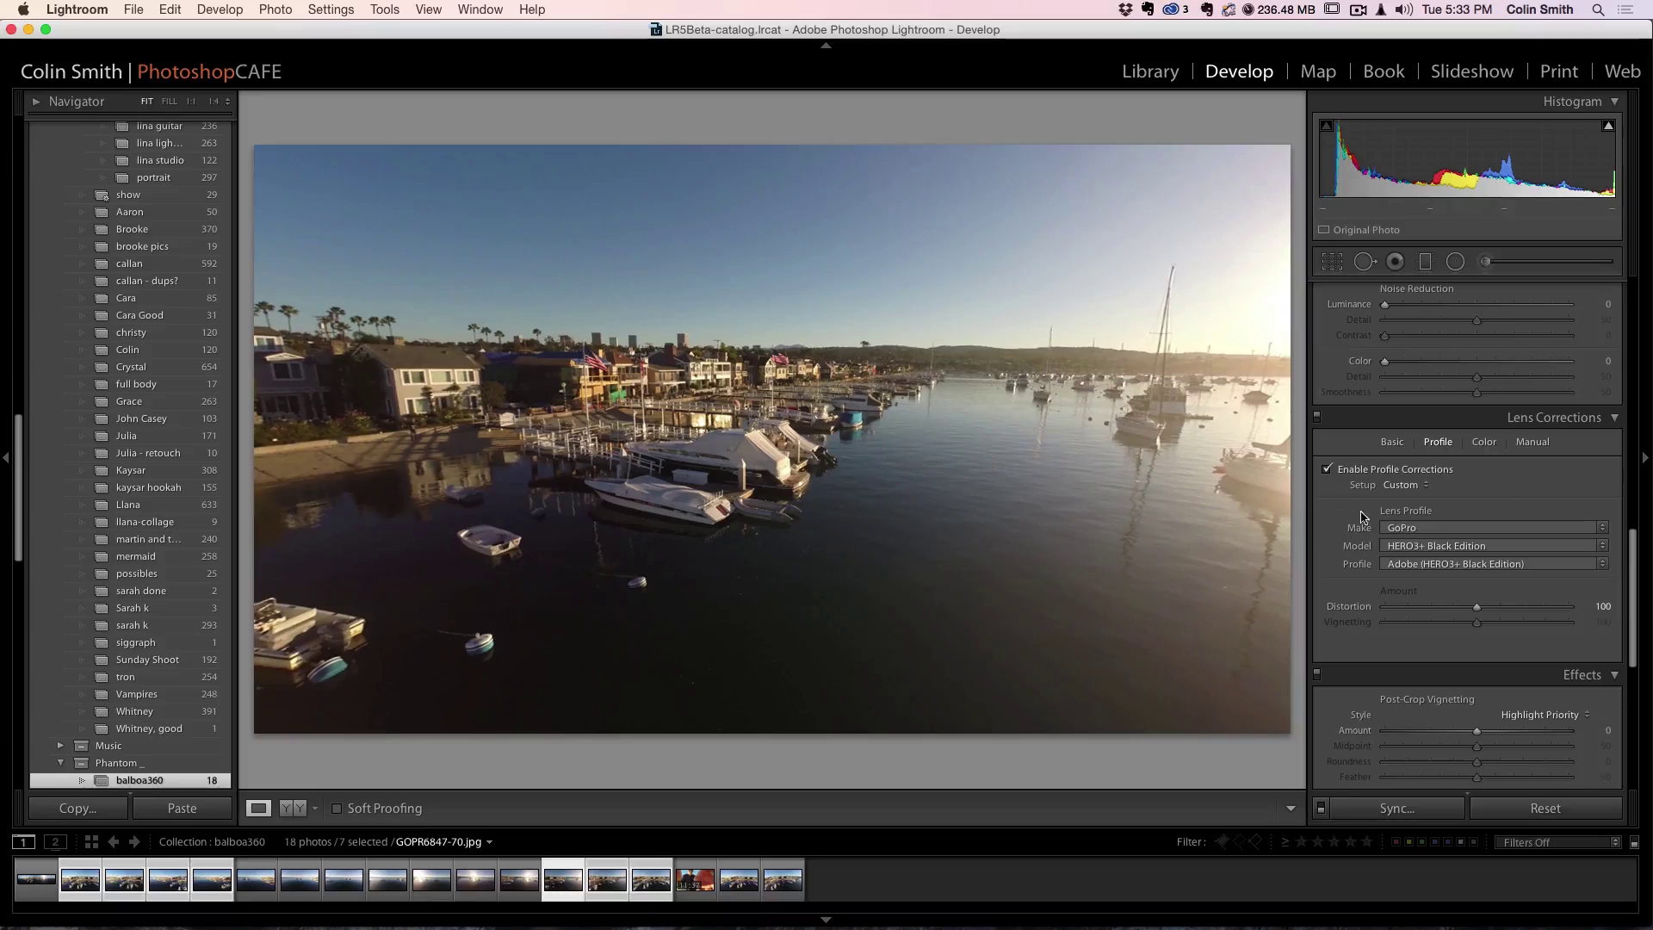
click(1328, 469)
click(1328, 469)
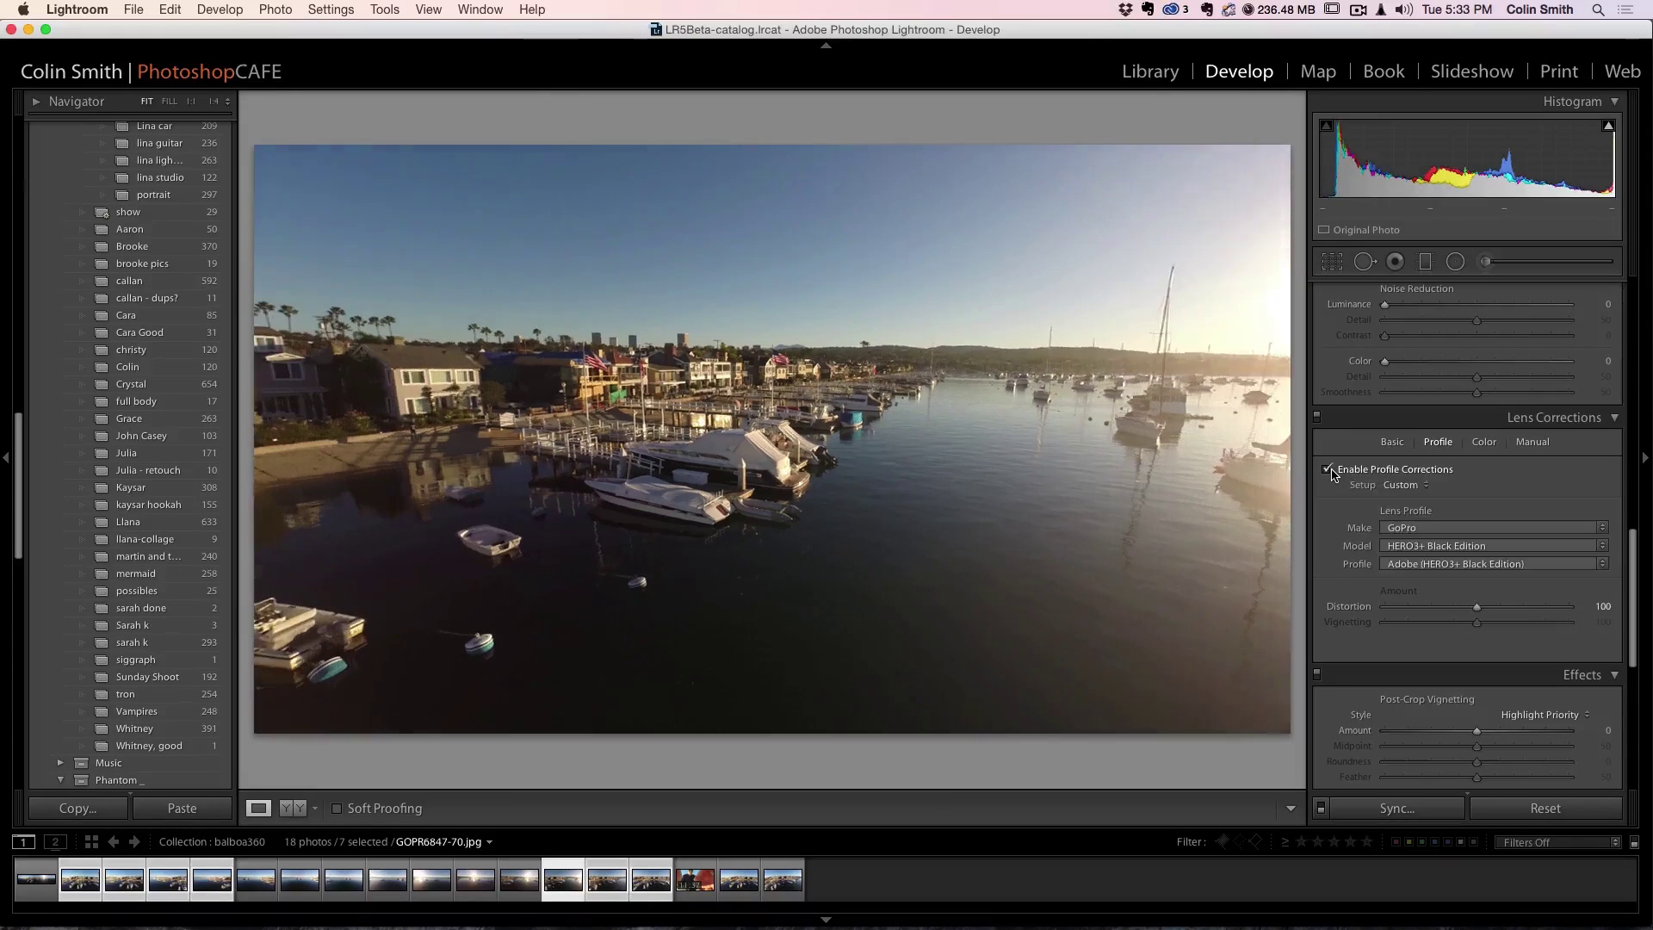
click(1450, 531)
click(1449, 527)
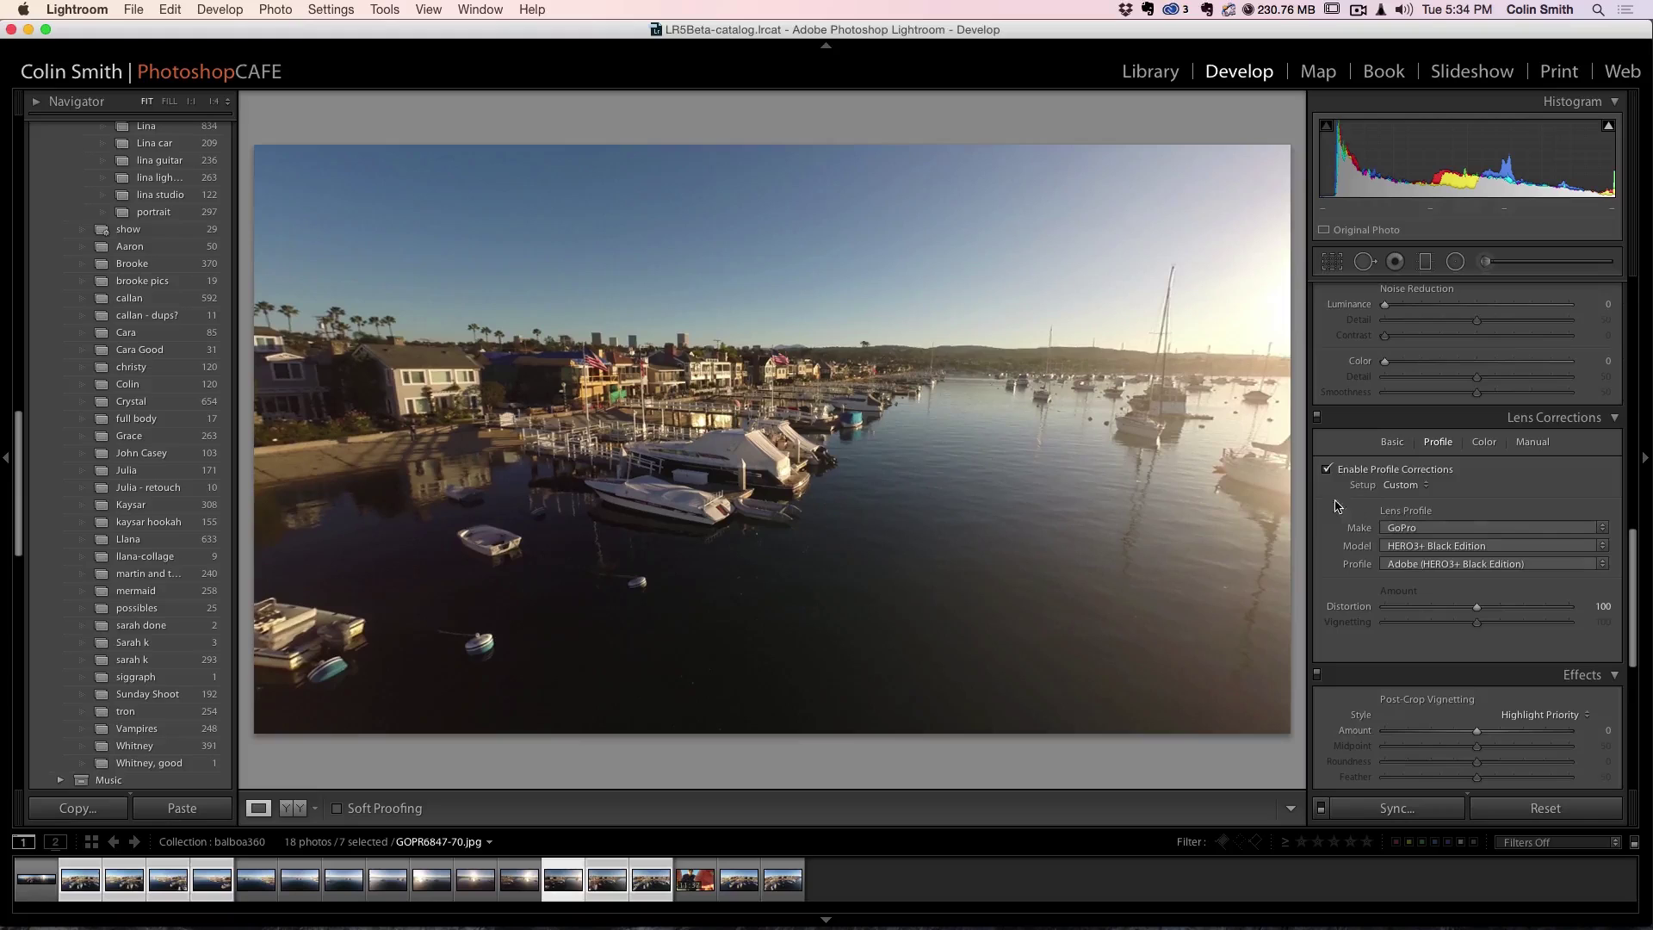
click(1328, 469)
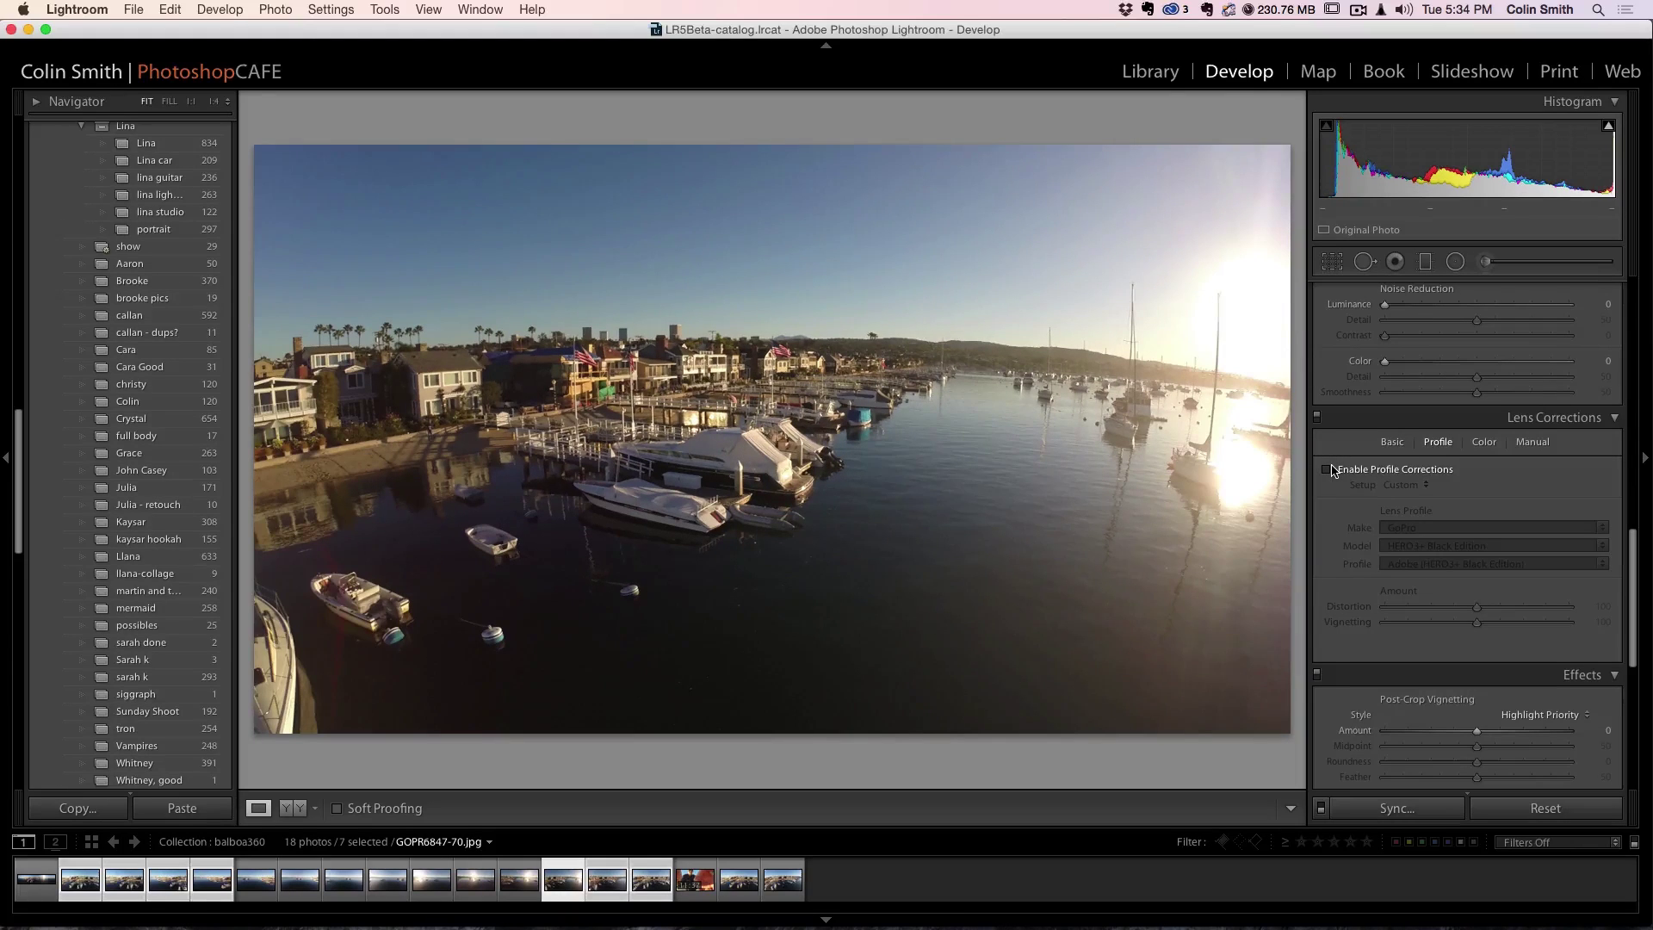
click(1328, 469)
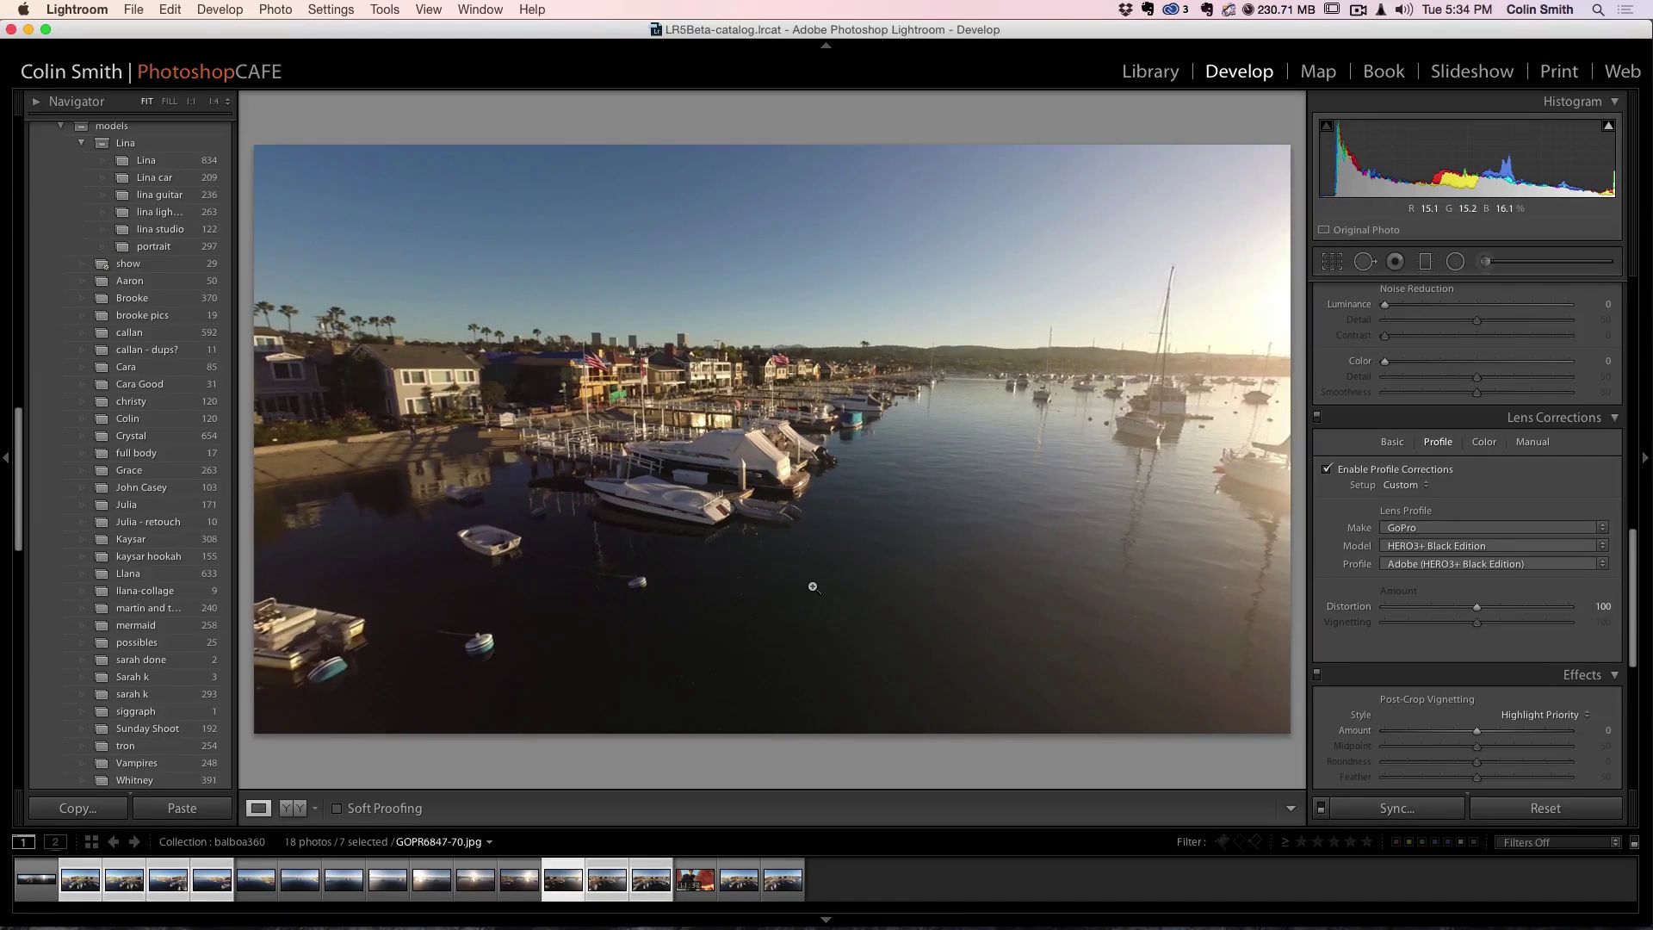
Sync GOPR6847-70's settings, with Lens Corrections and all settings checked, to the seven photos.
click(1397, 807)
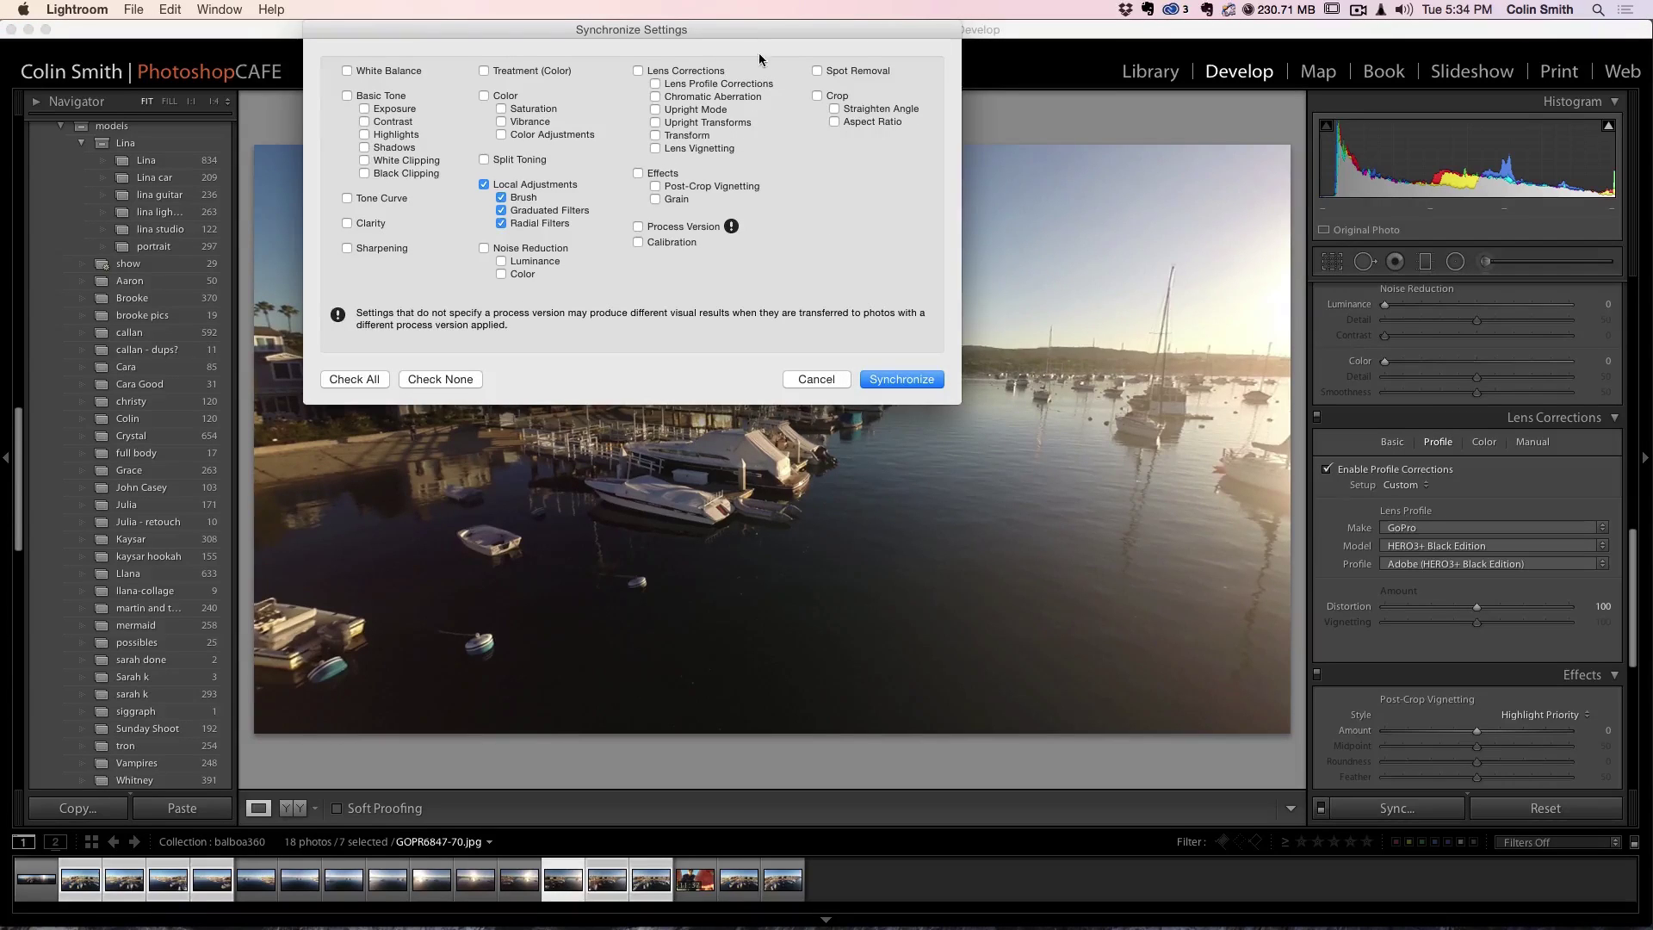
drag(753, 35, 765, 114)
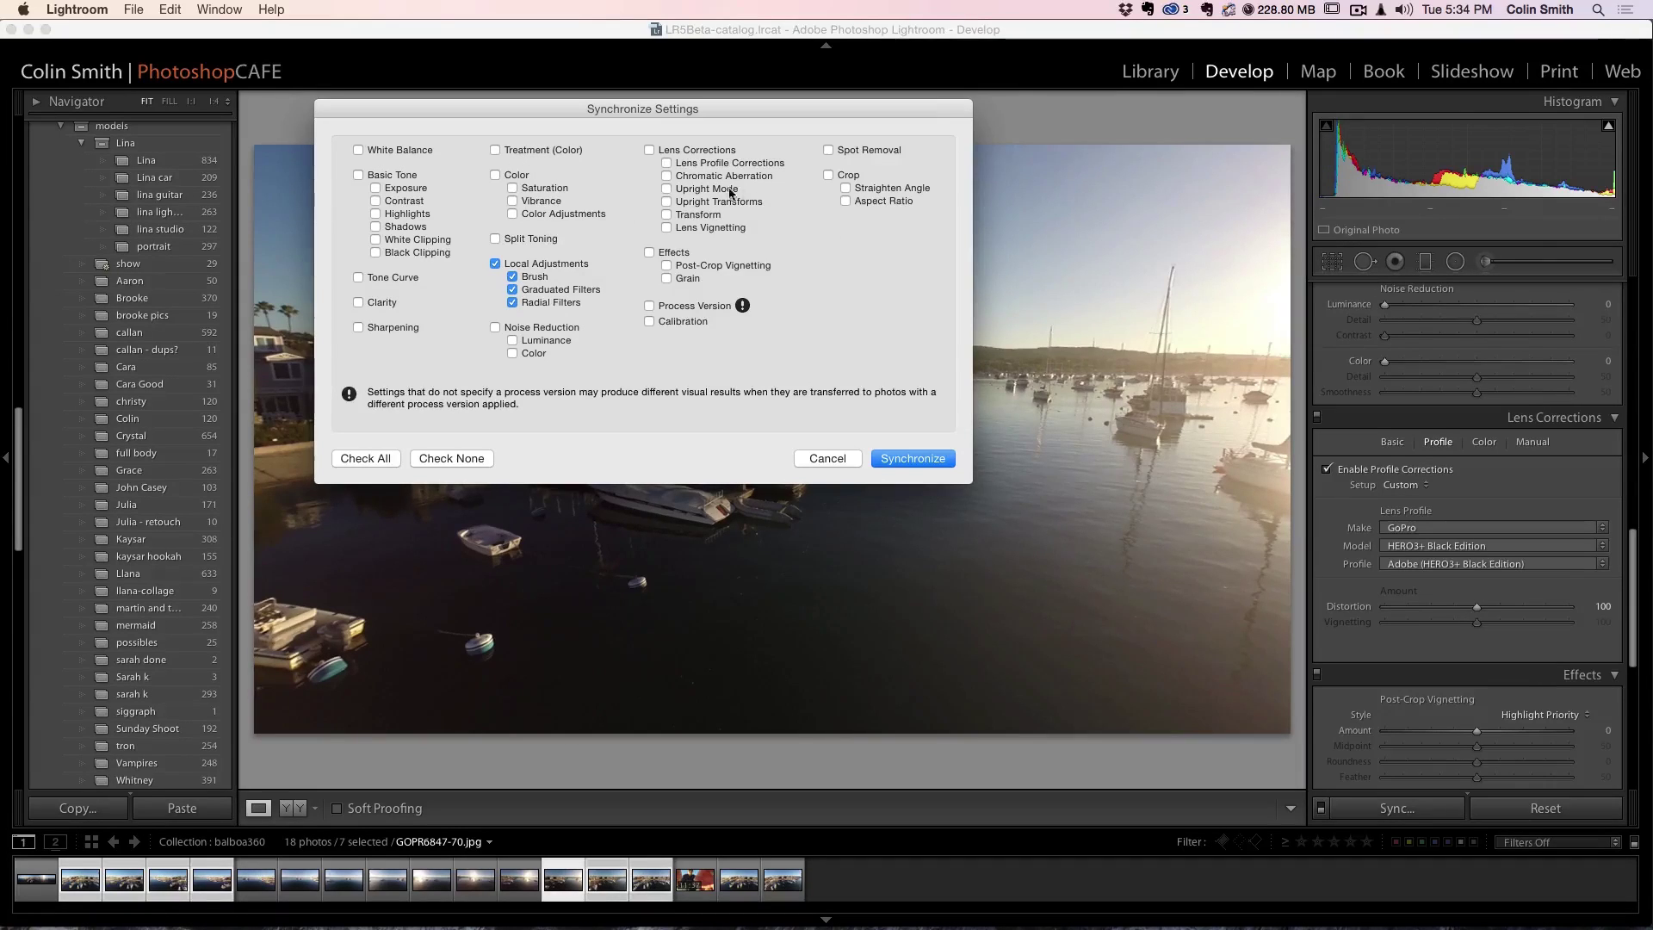
click(649, 151)
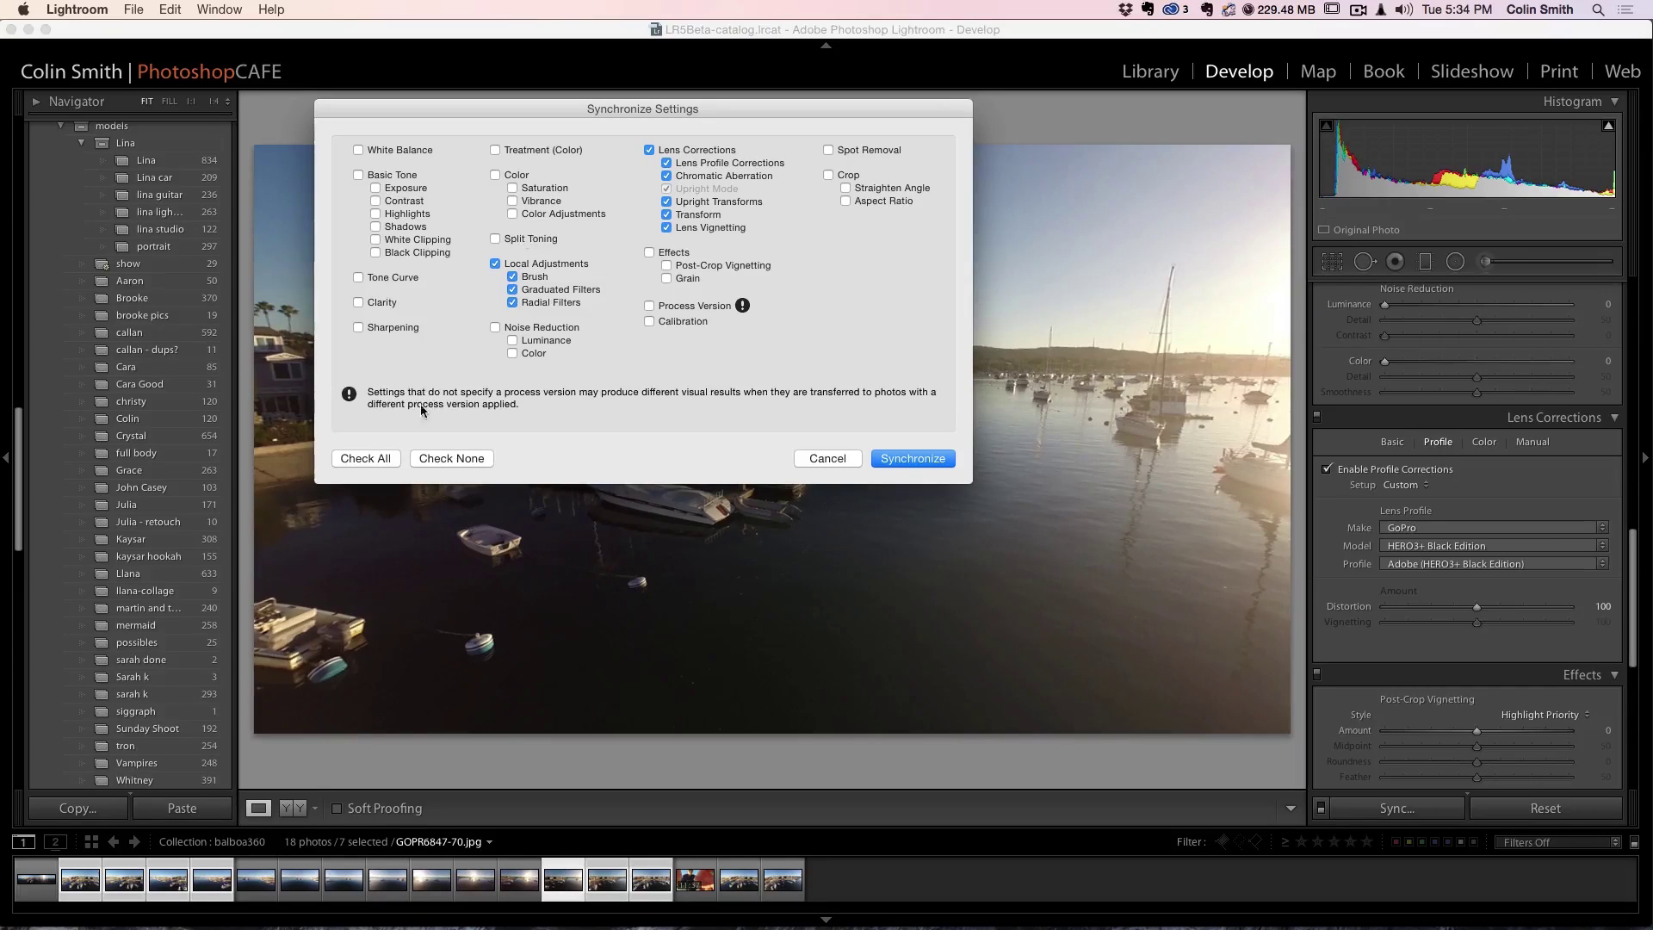
click(377, 465)
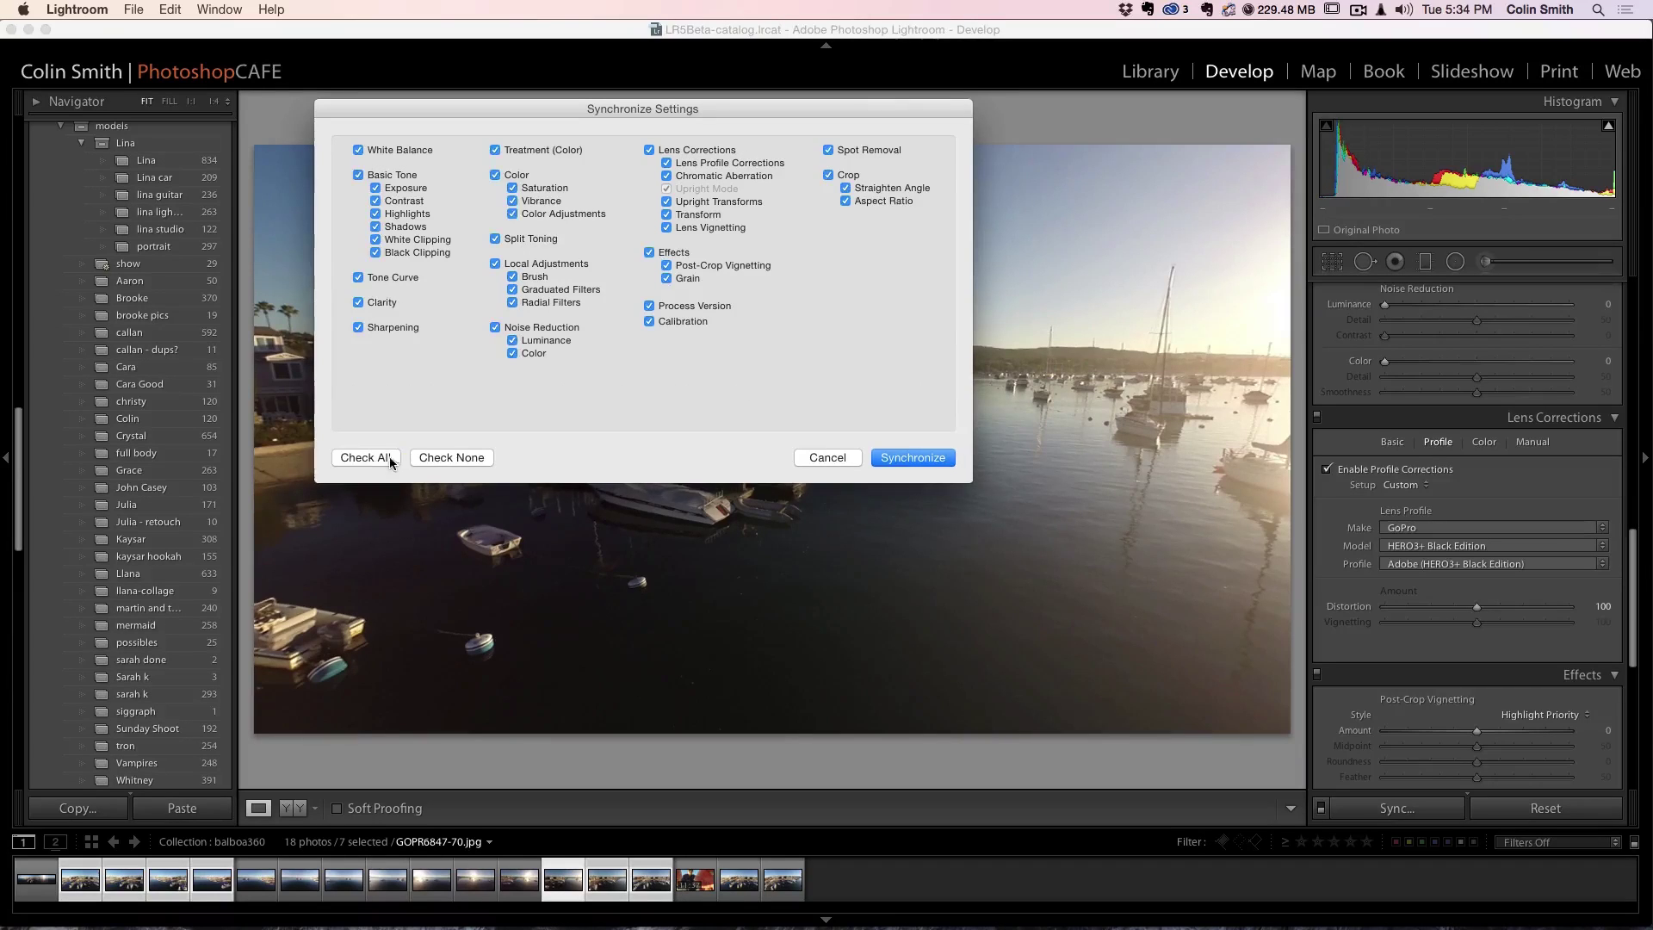
click(913, 412)
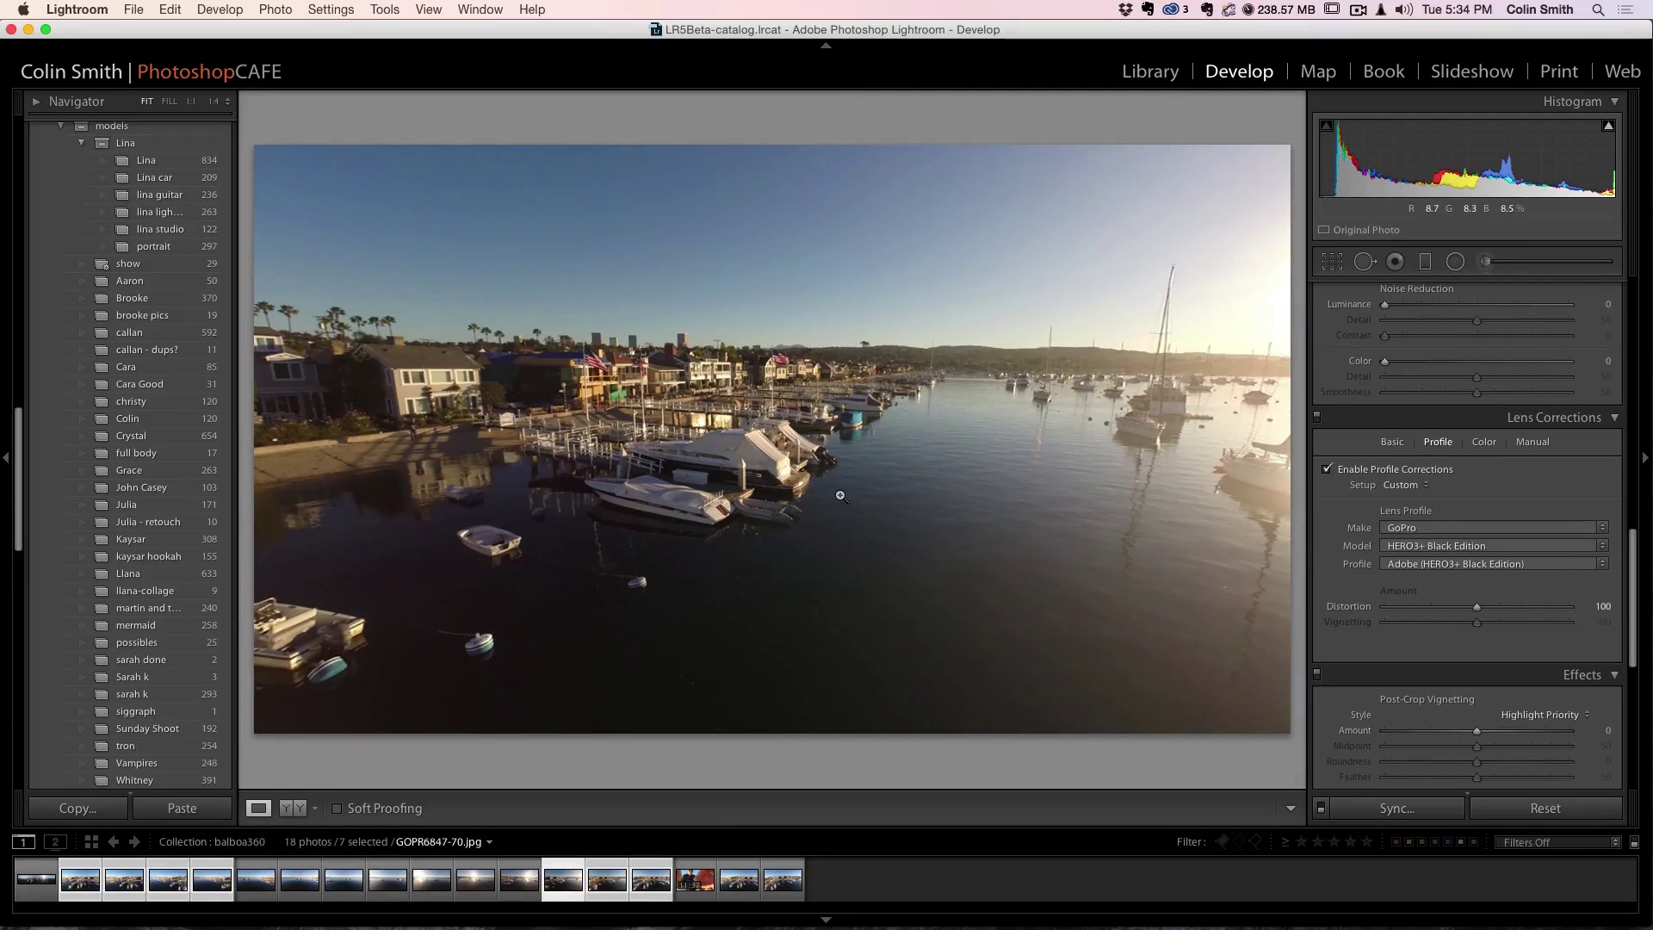
Send the seven GOPR6847 photos from Lightroom to Photoshop's Merge to Panorama, accepting the Camera Raw warning.
click(1156, 76)
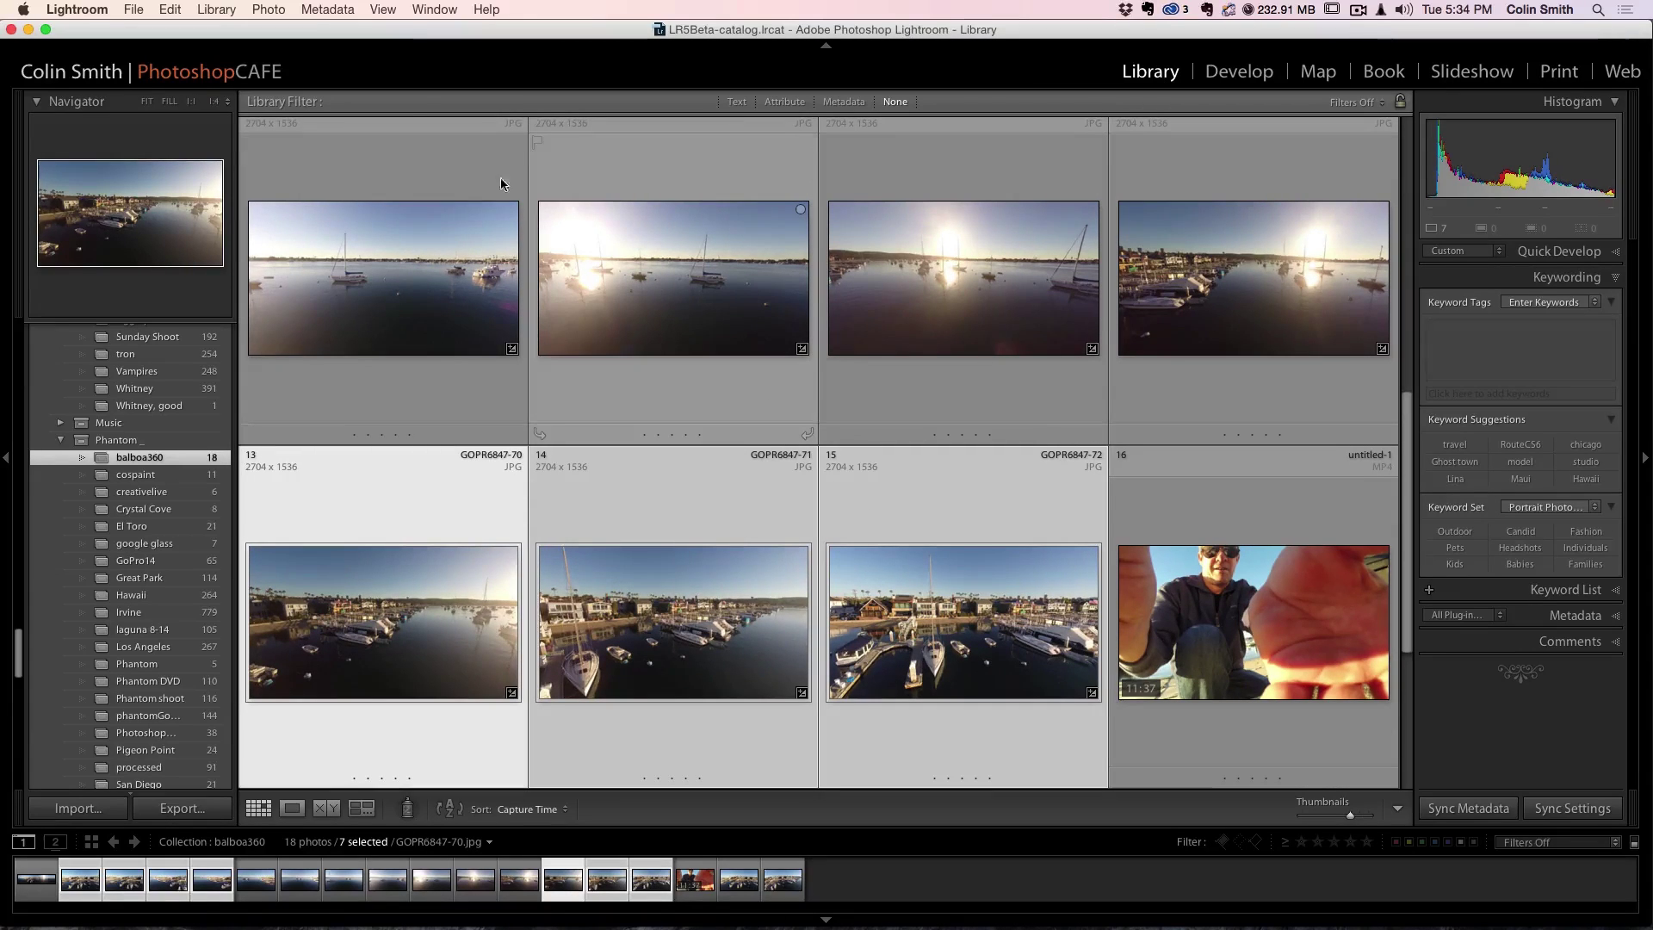
click(268, 9)
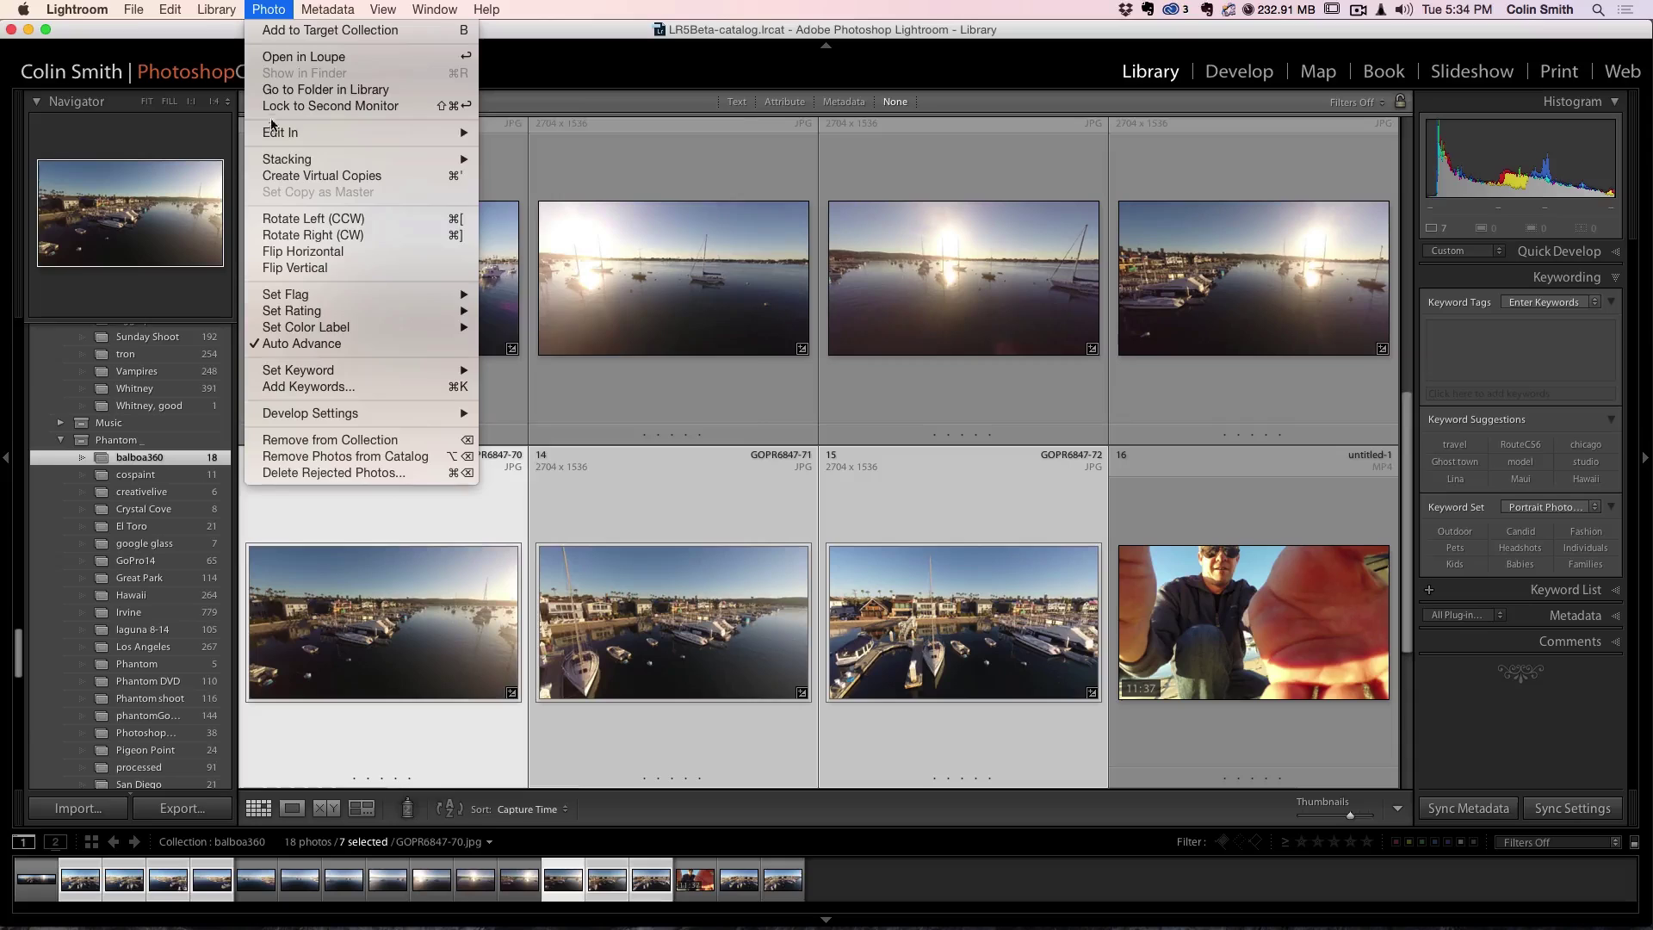
mouse_move(362, 133)
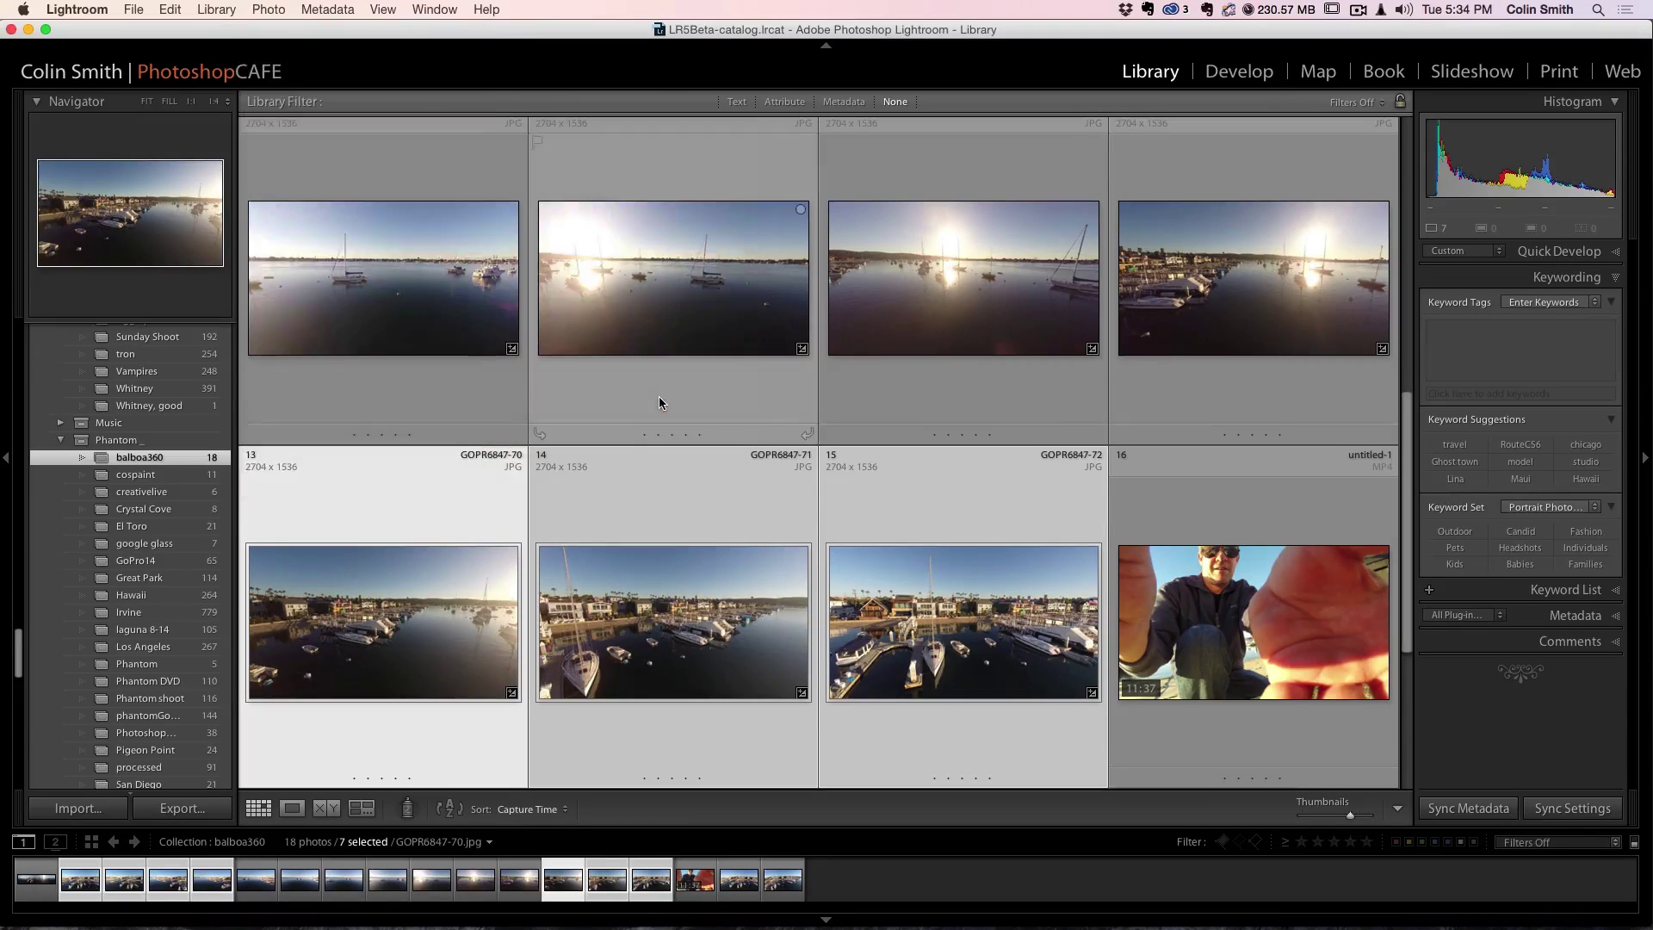
key(super+e)
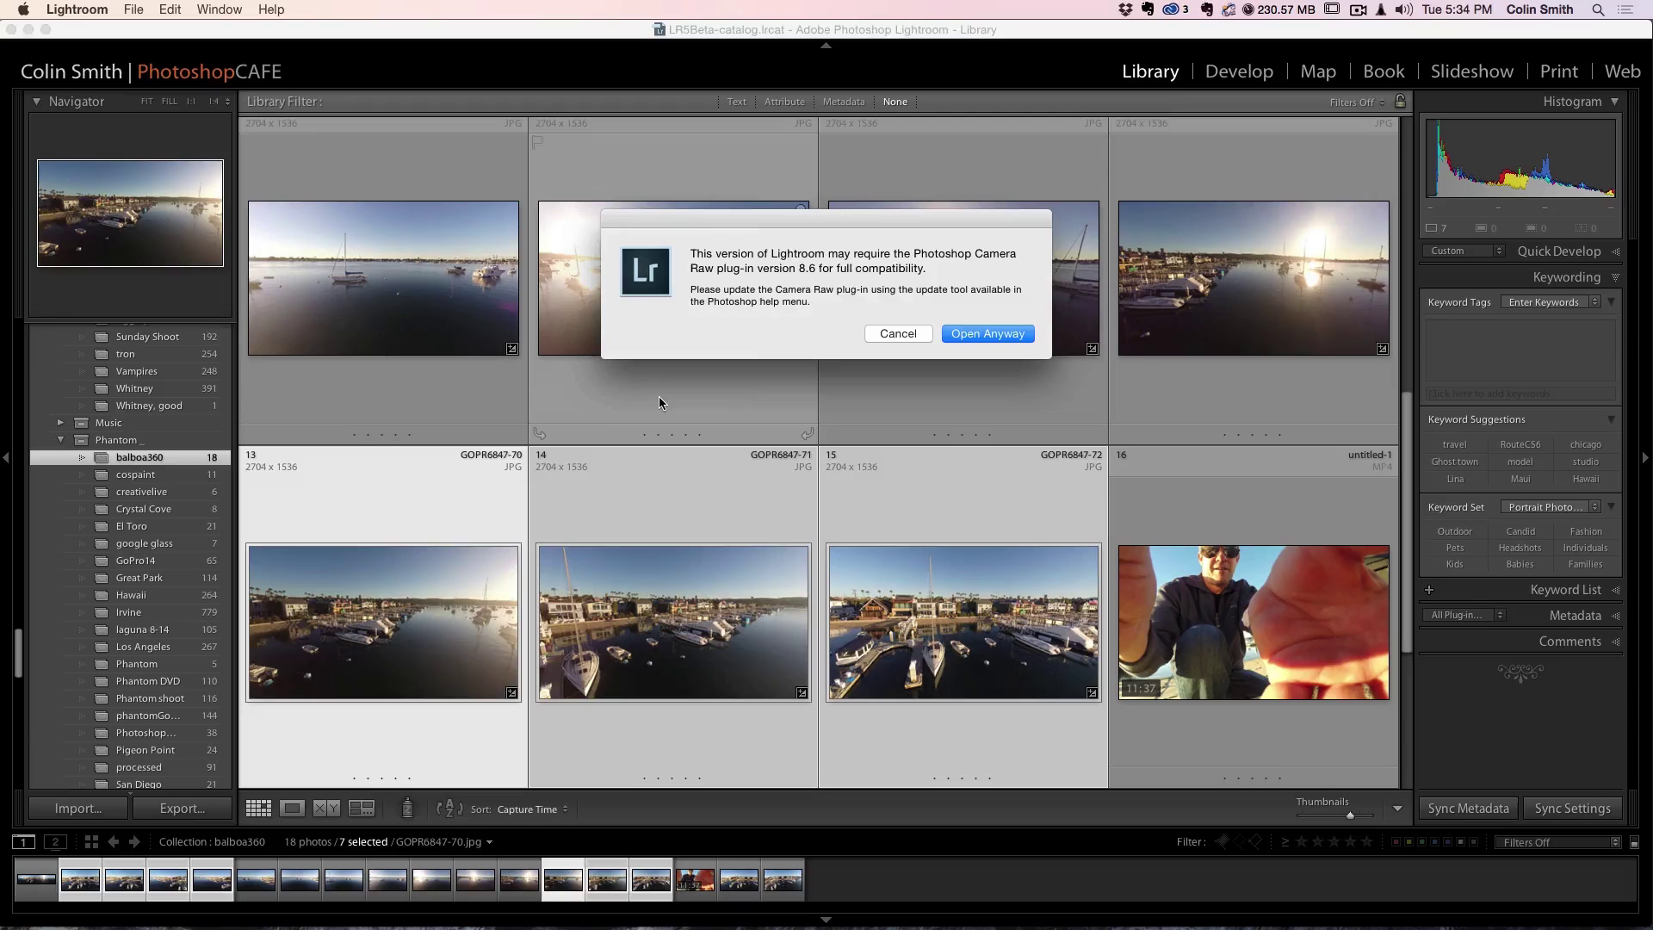
click(987, 334)
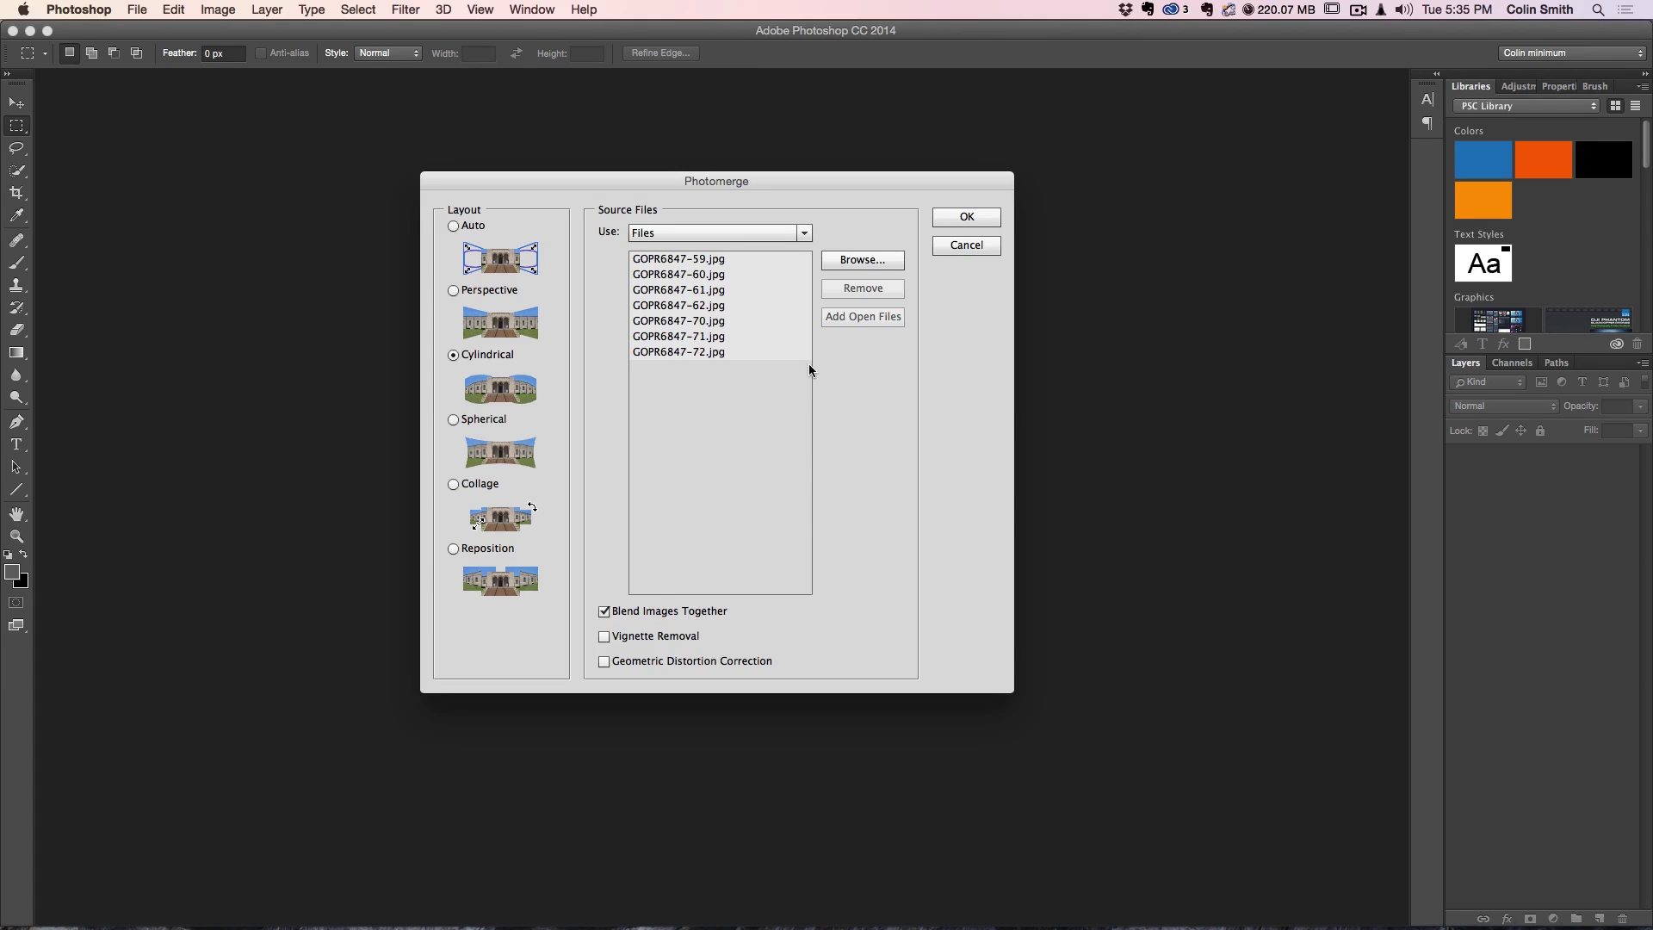
Stitch the seven shots into a Cylindrical panorama with Blend Images Together on.
click(967, 217)
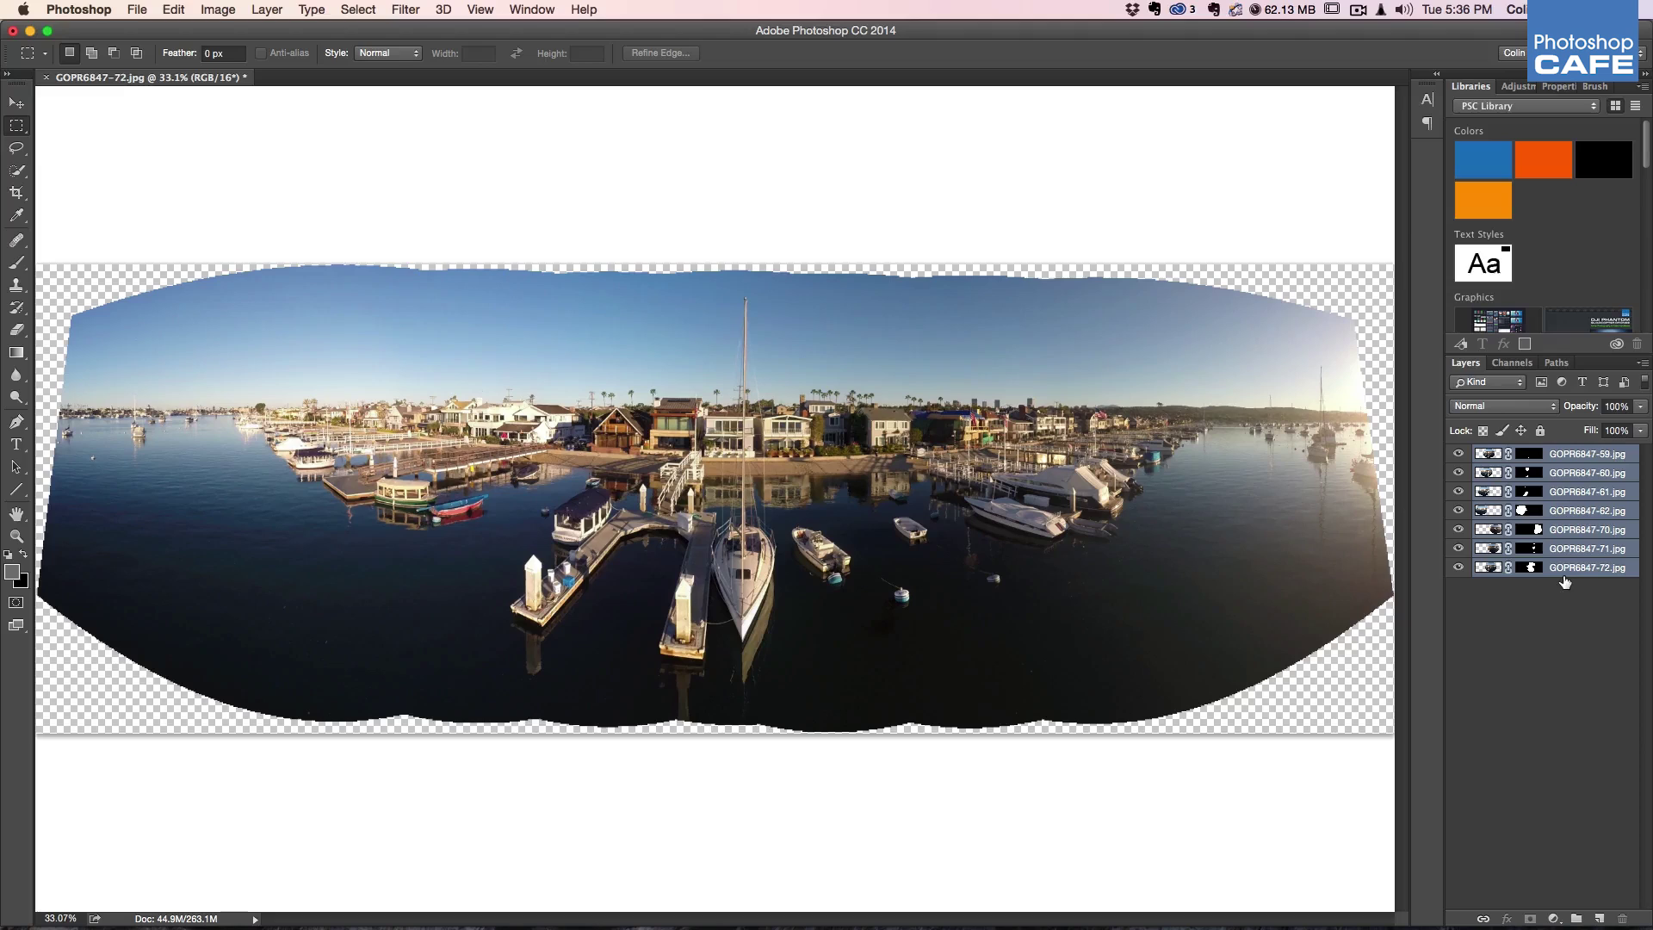
Merge the seven panorama layers into one GOPR6847-59.jpg layer, leaving Adaptive Wide Angle unapplied.
key(super+e)
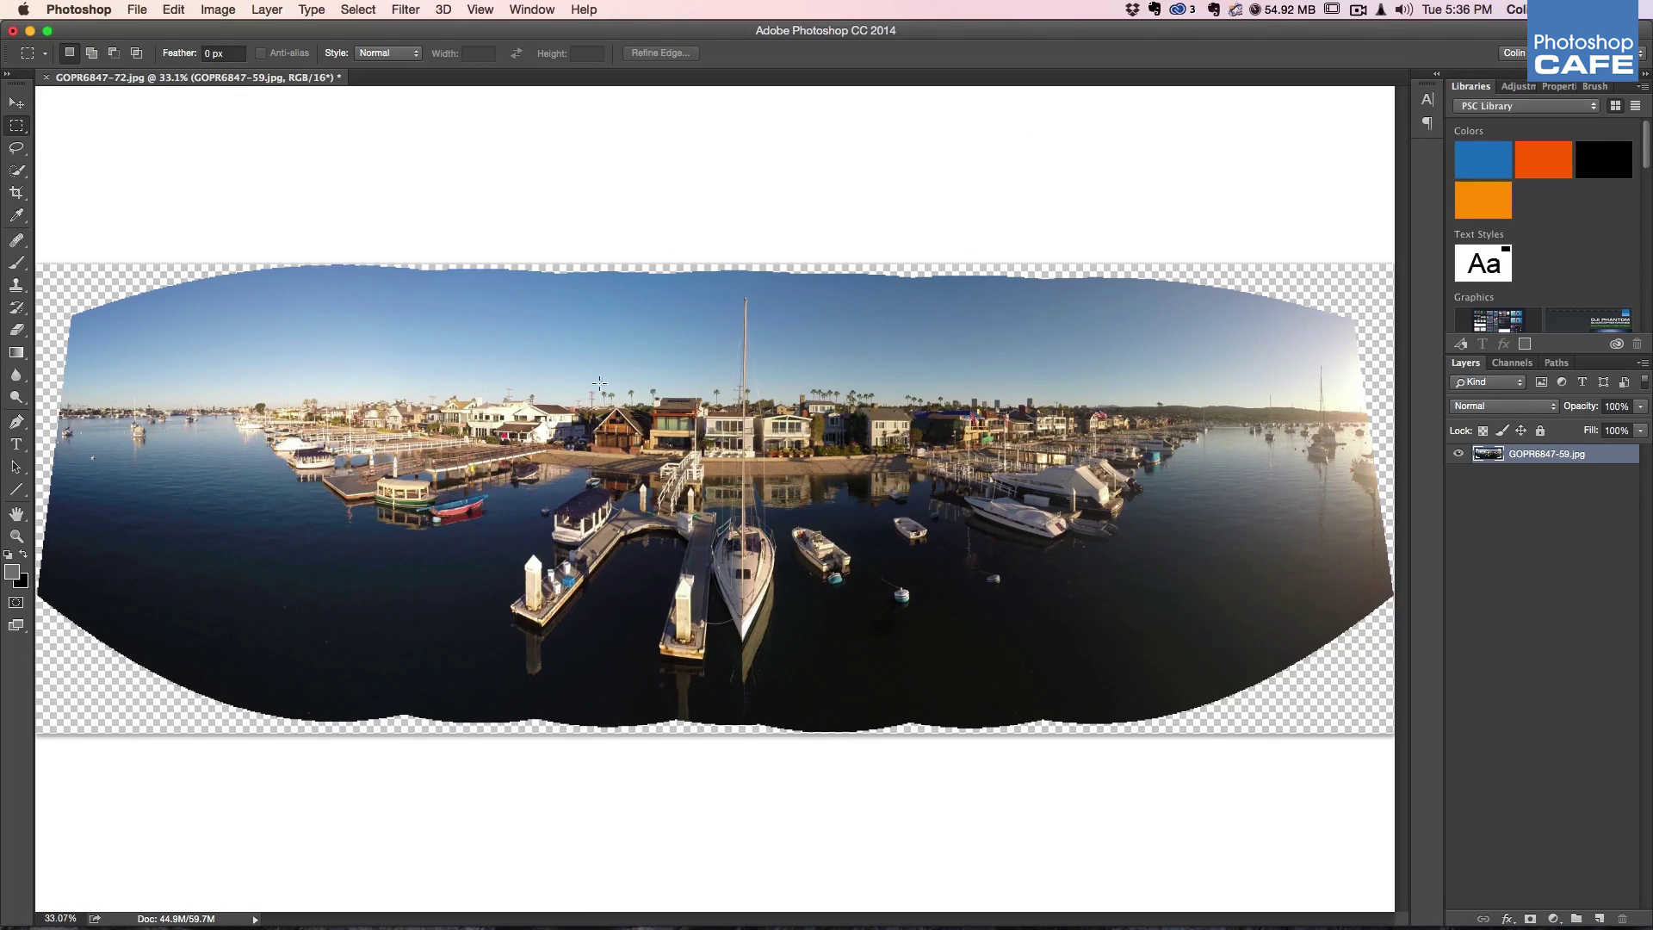
click(403, 9)
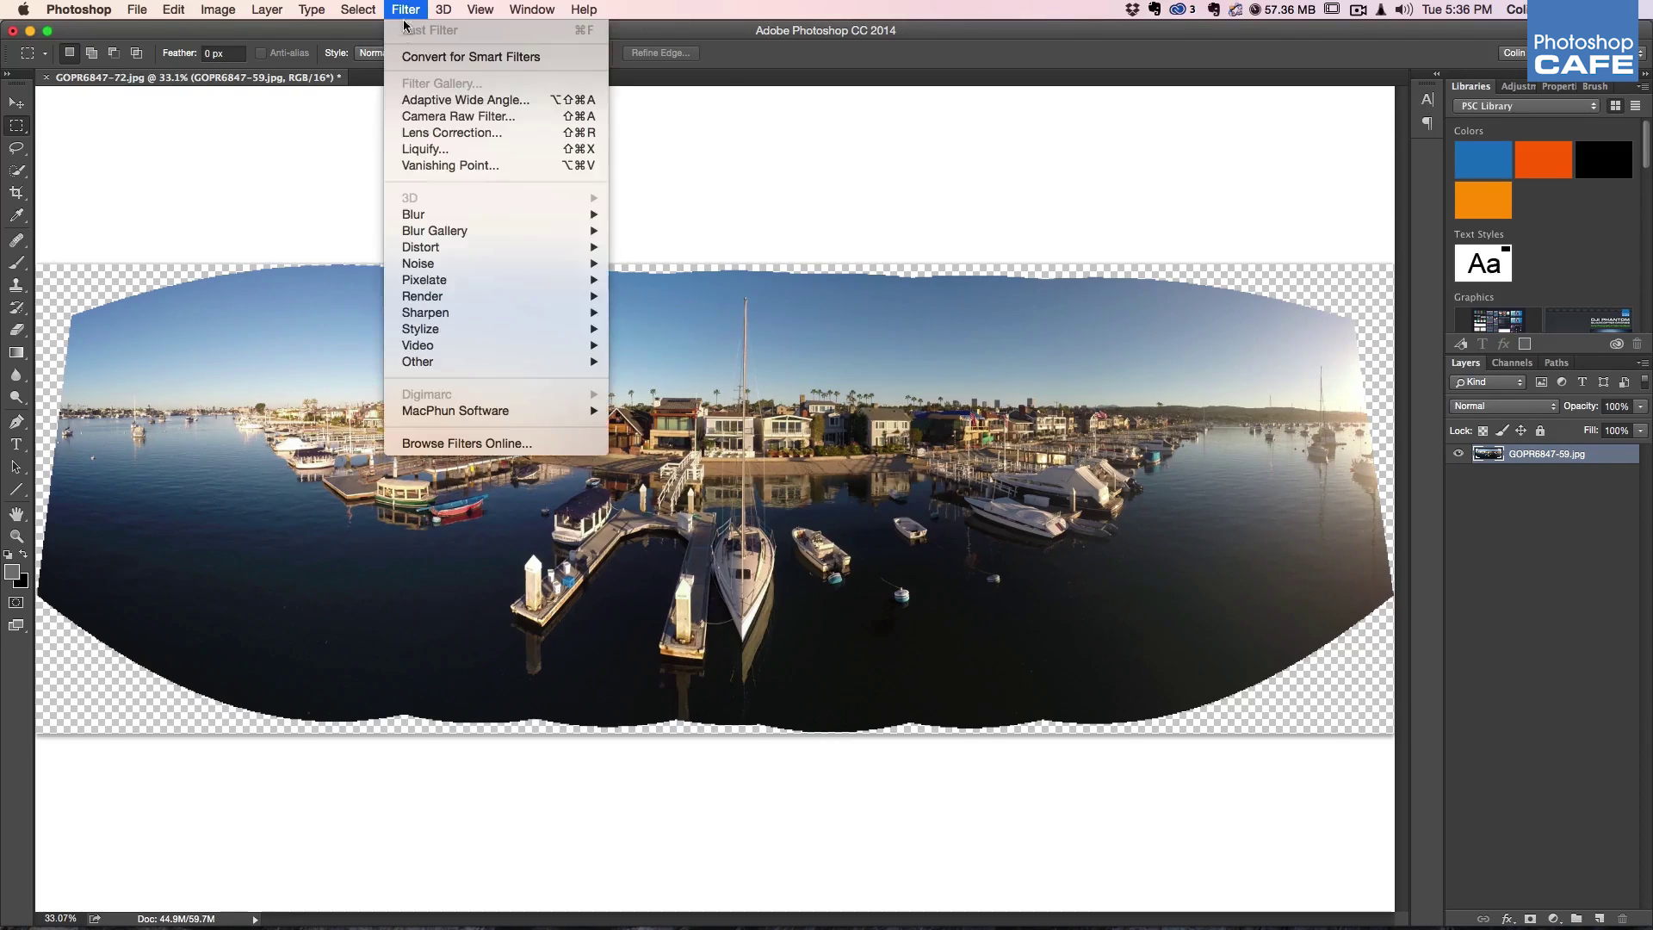
click(411, 101)
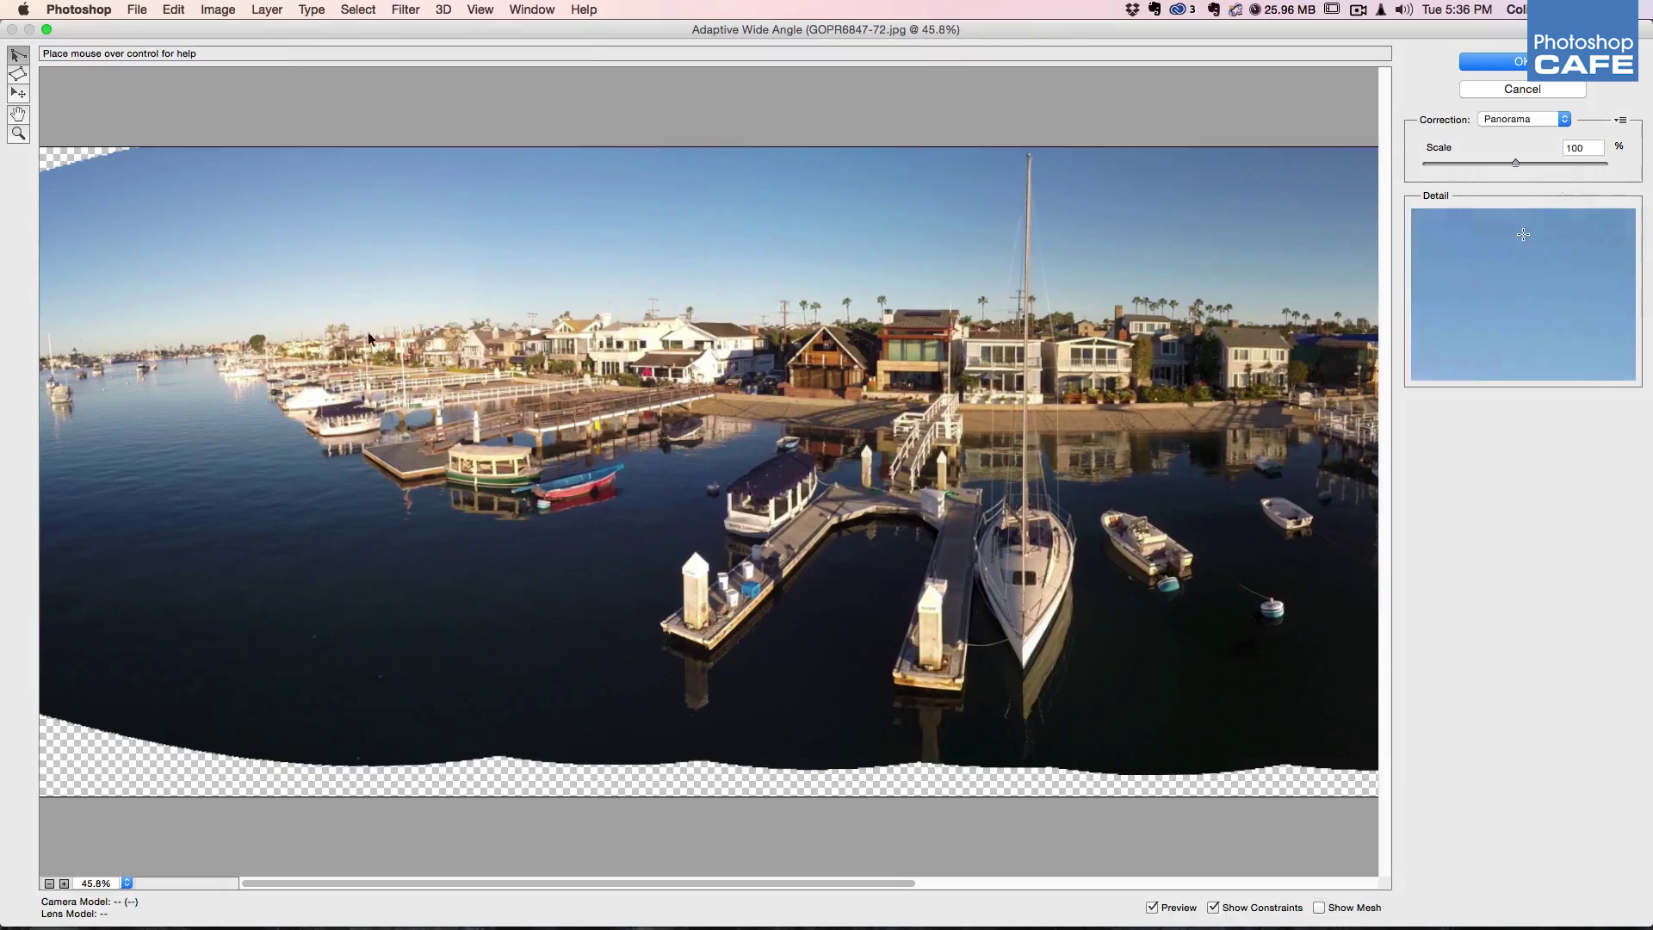
click(1509, 86)
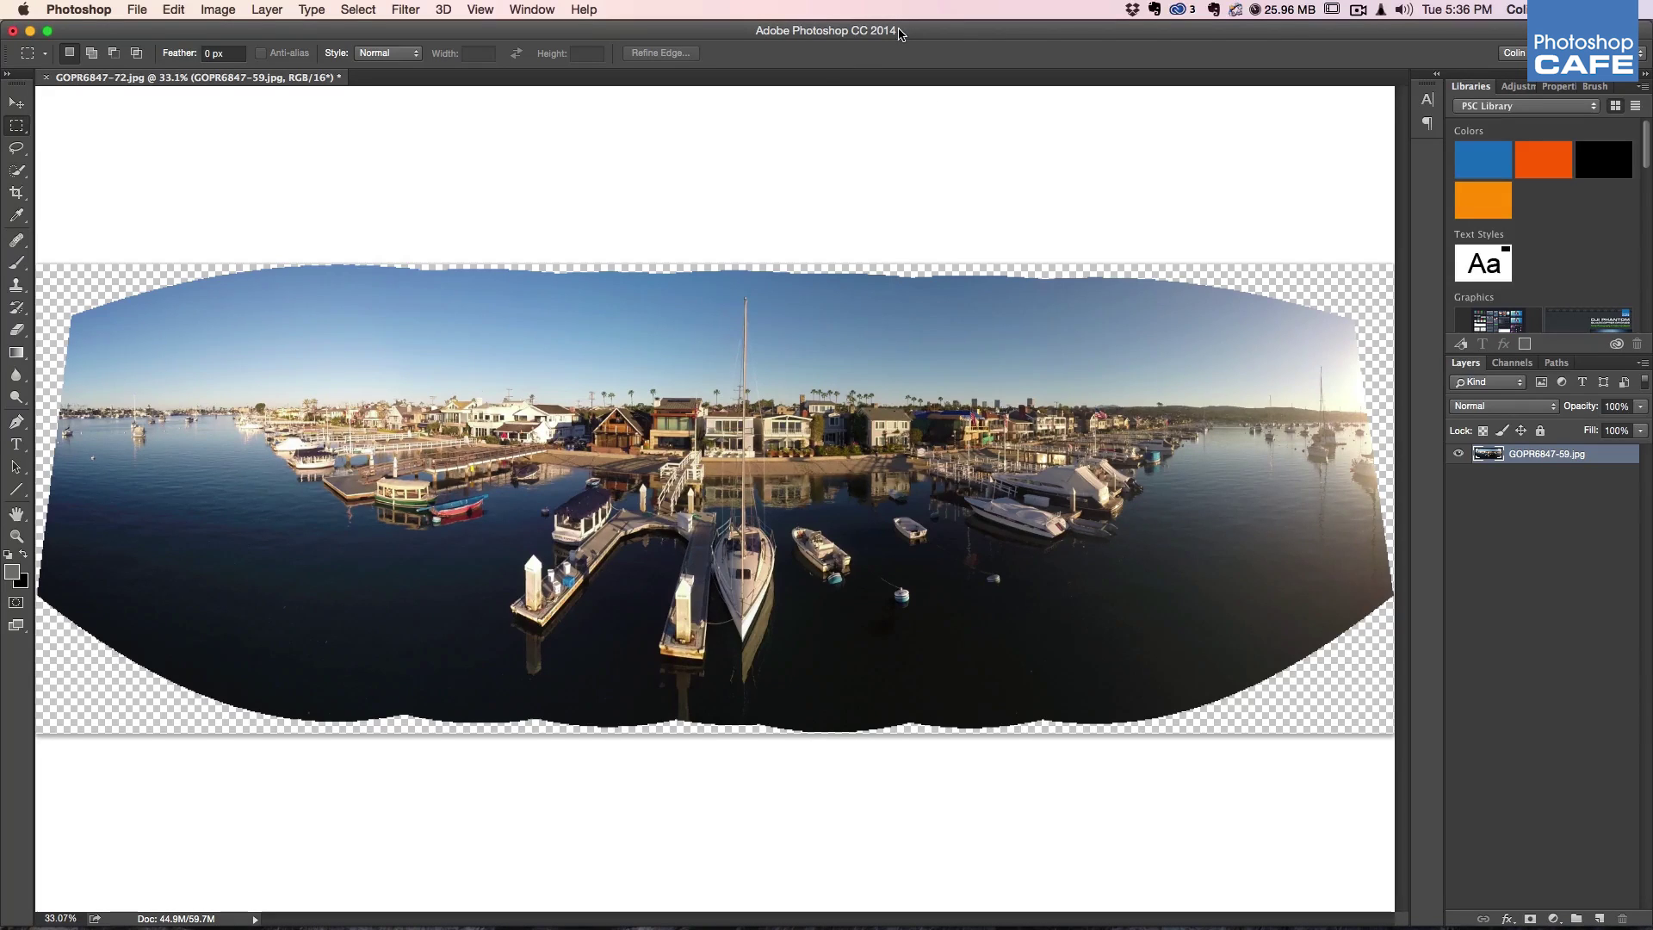
Crop the panorama to a tighter rectangle that trims most of the curved transparent edges.
click(17, 194)
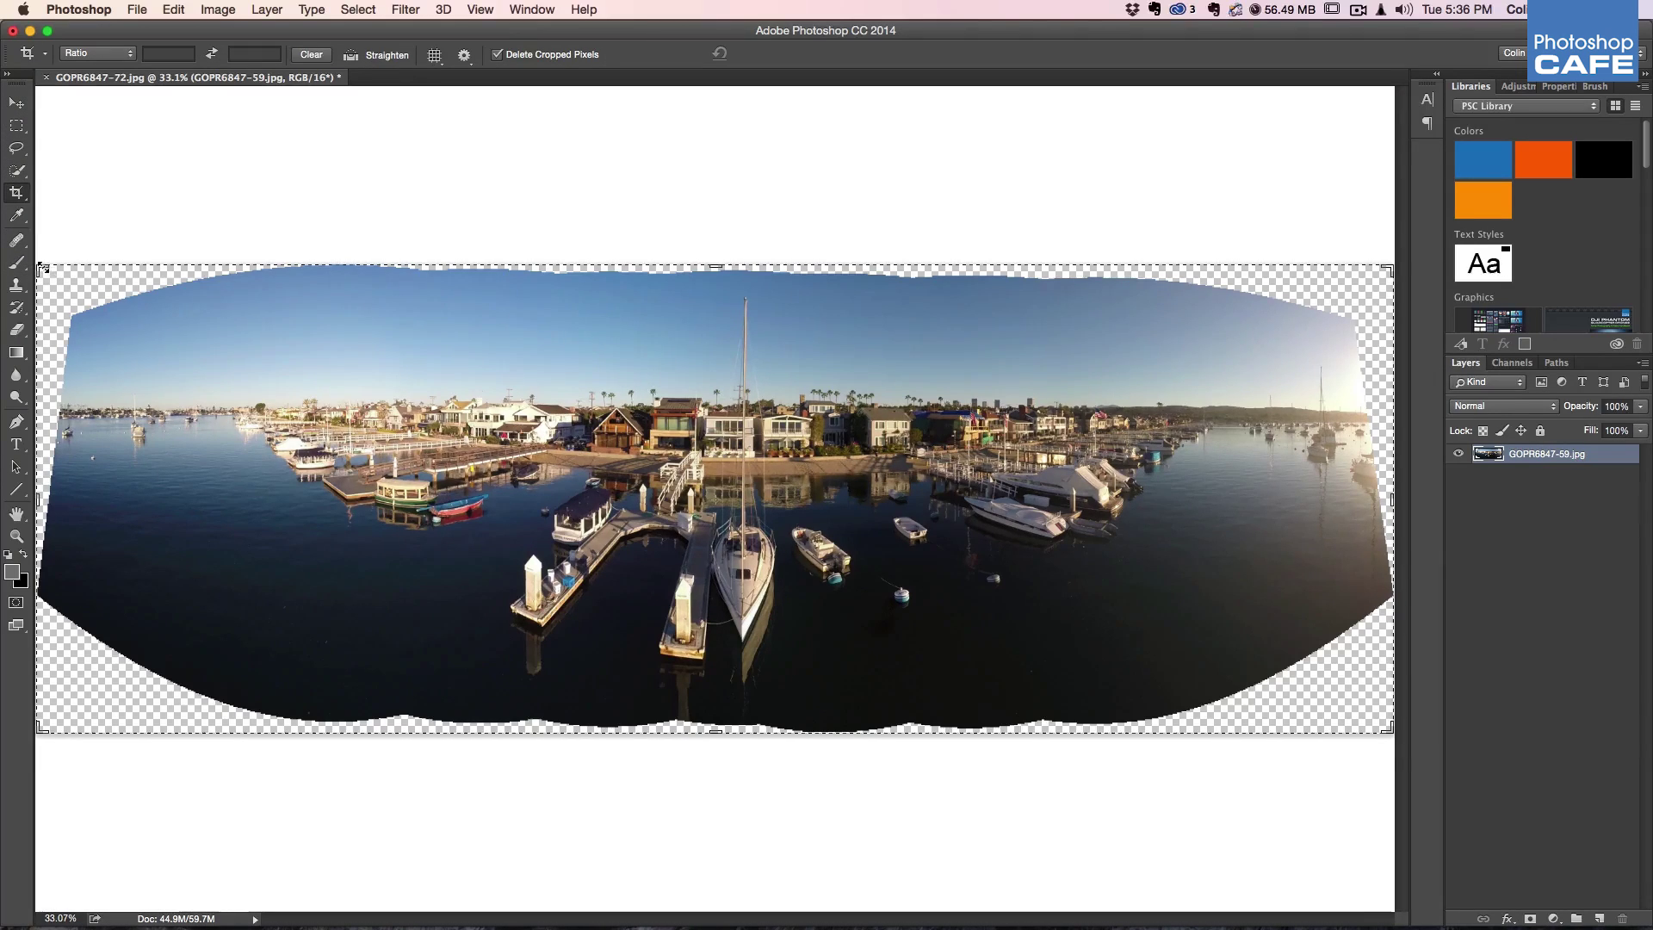
drag(40, 270, 78, 272)
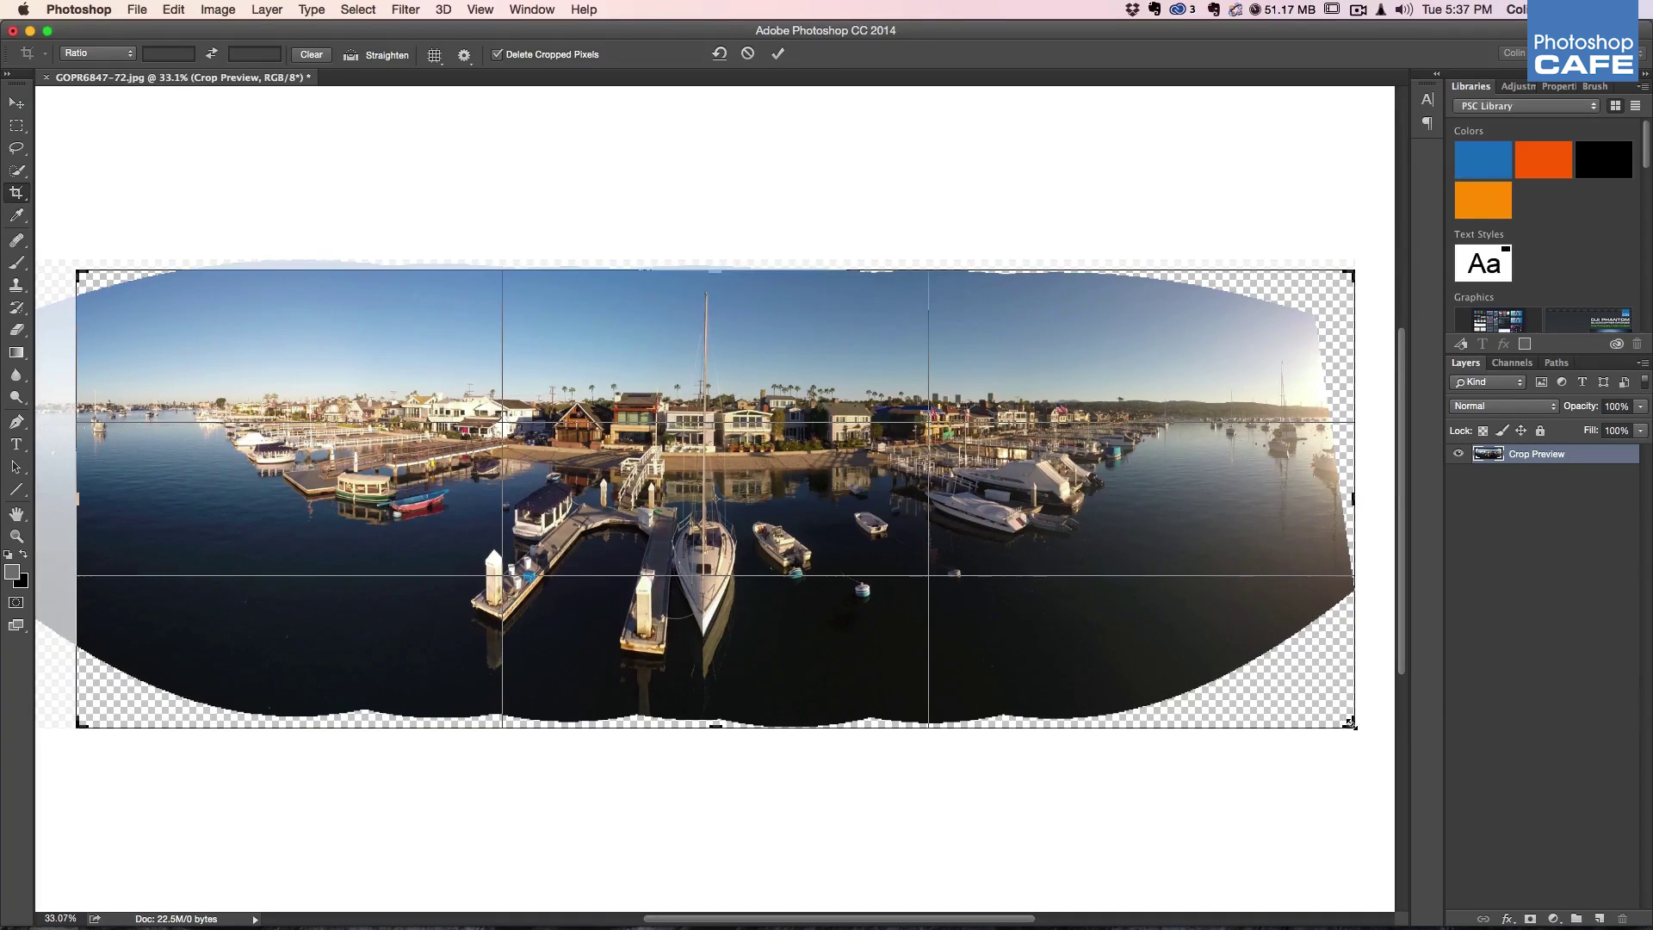
drag(1350, 723, 1302, 711)
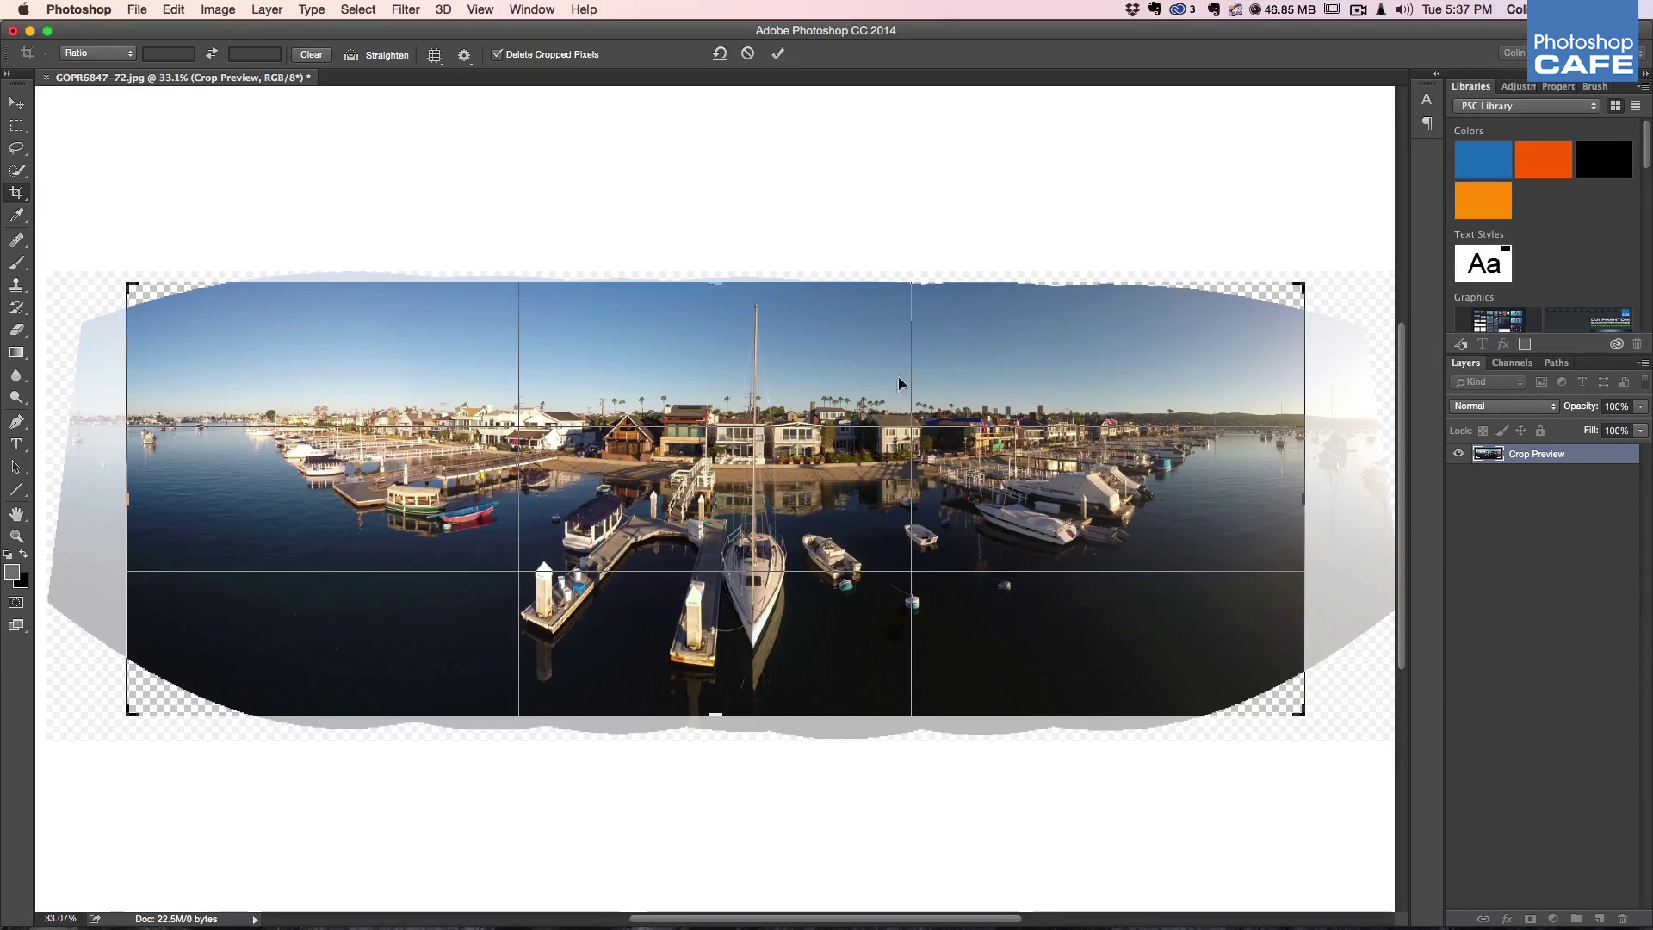
drag(717, 284, 718, 283)
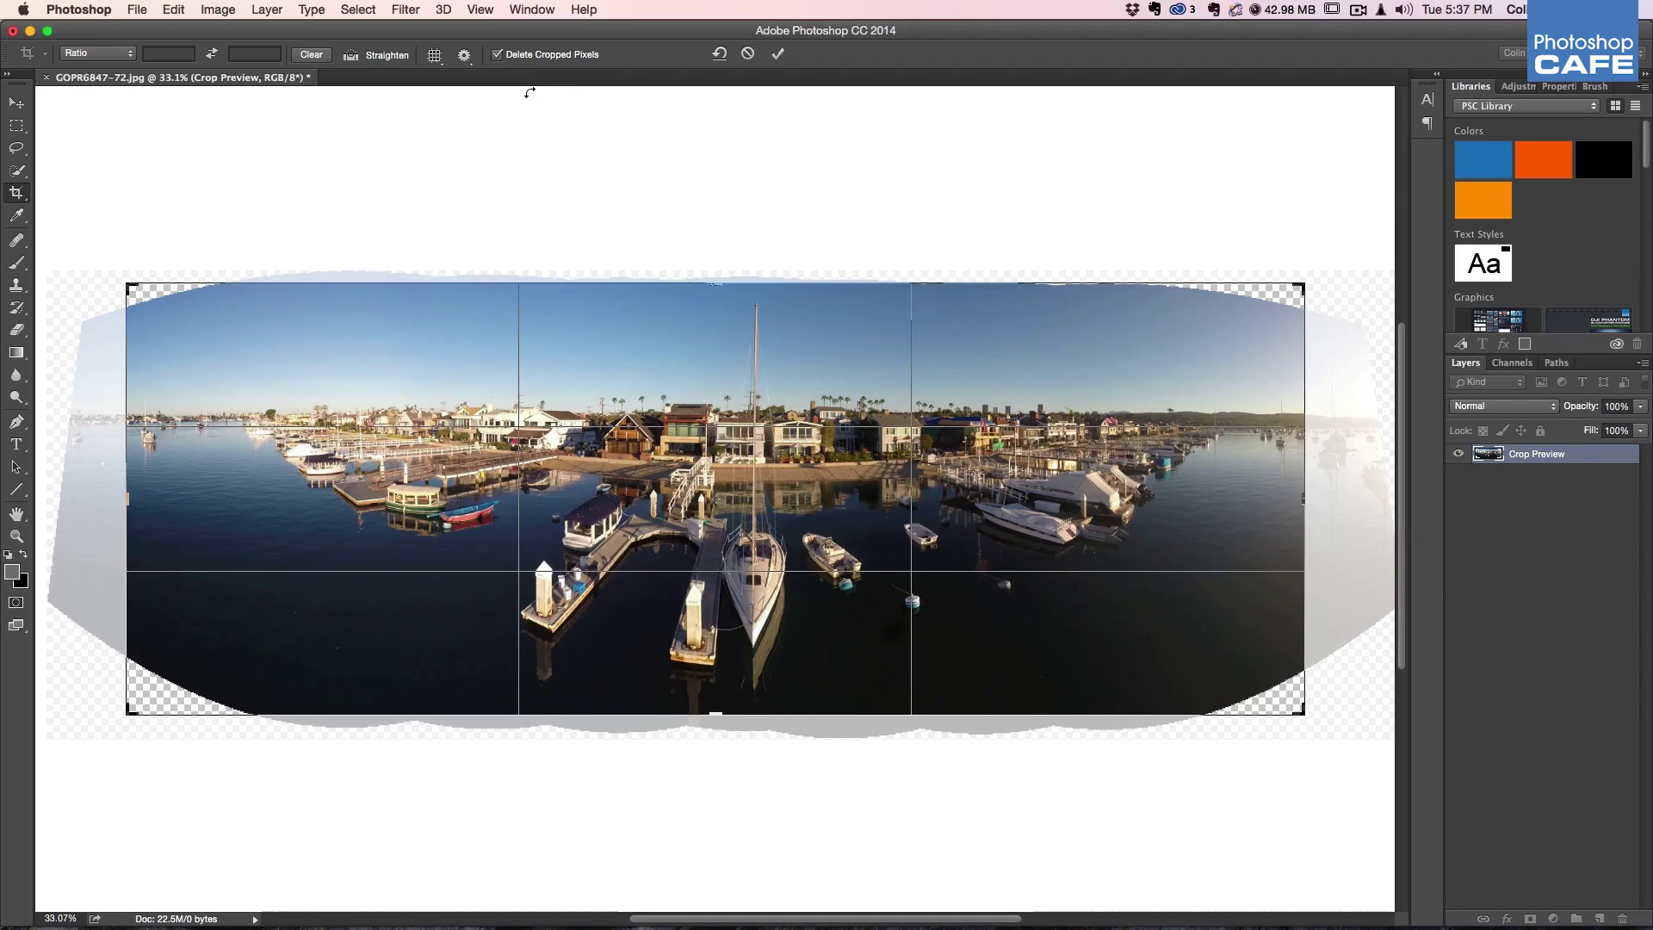
key(Return)
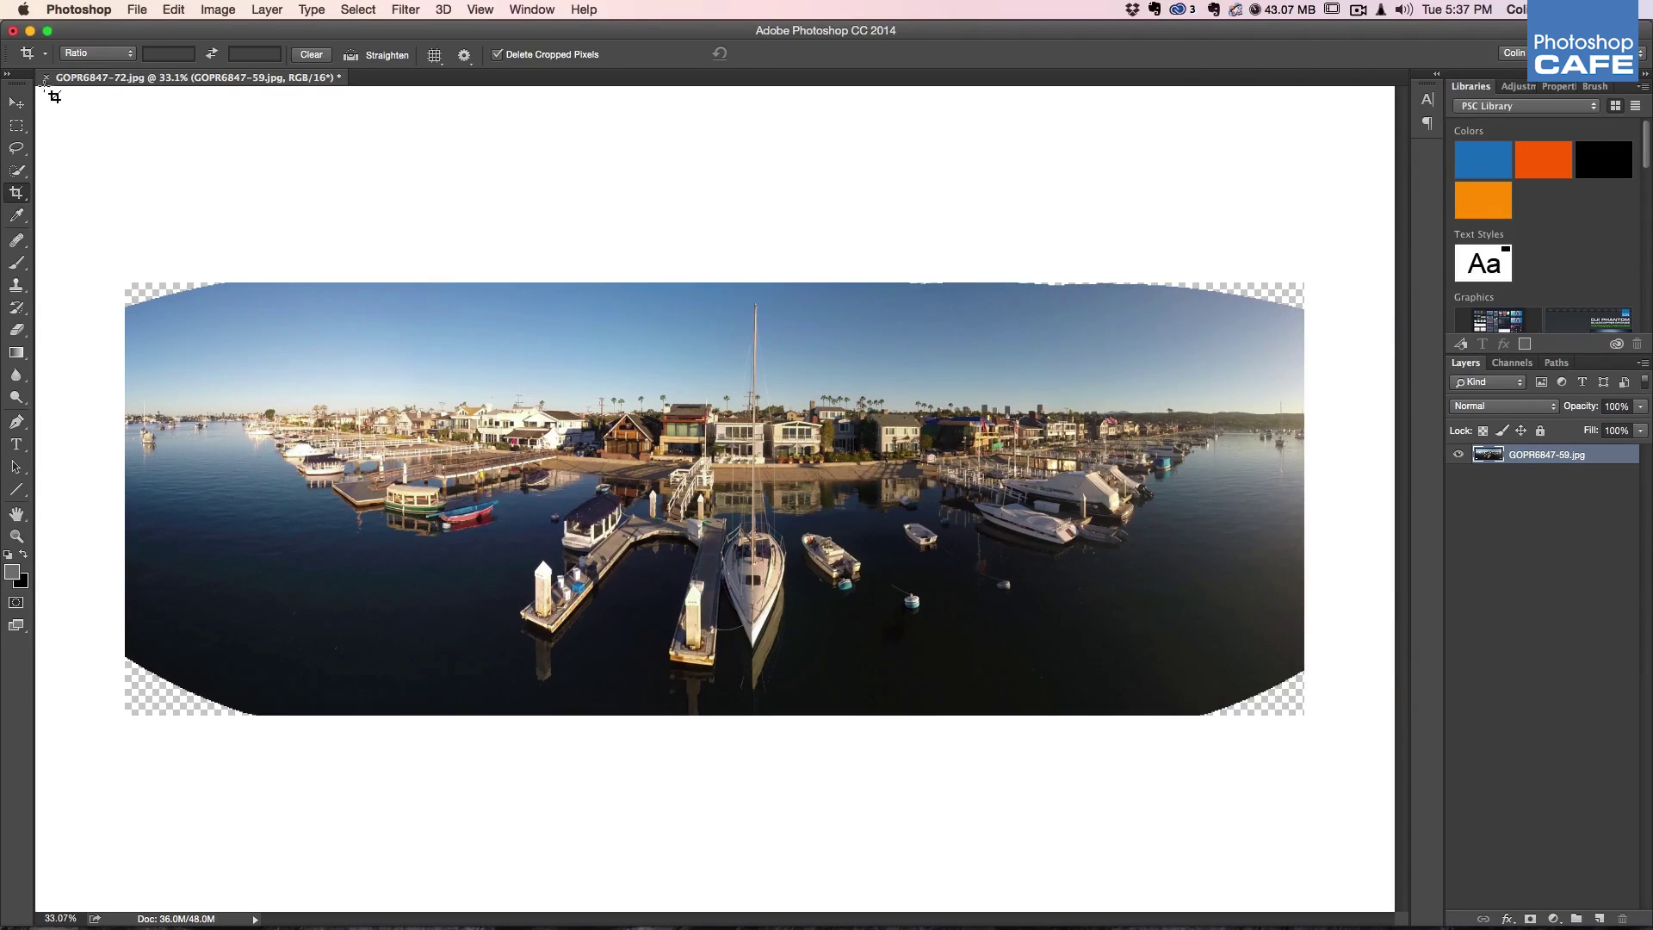
Select the transparent corners by loading the layer's pixels and inverting the selection.
click(16, 104)
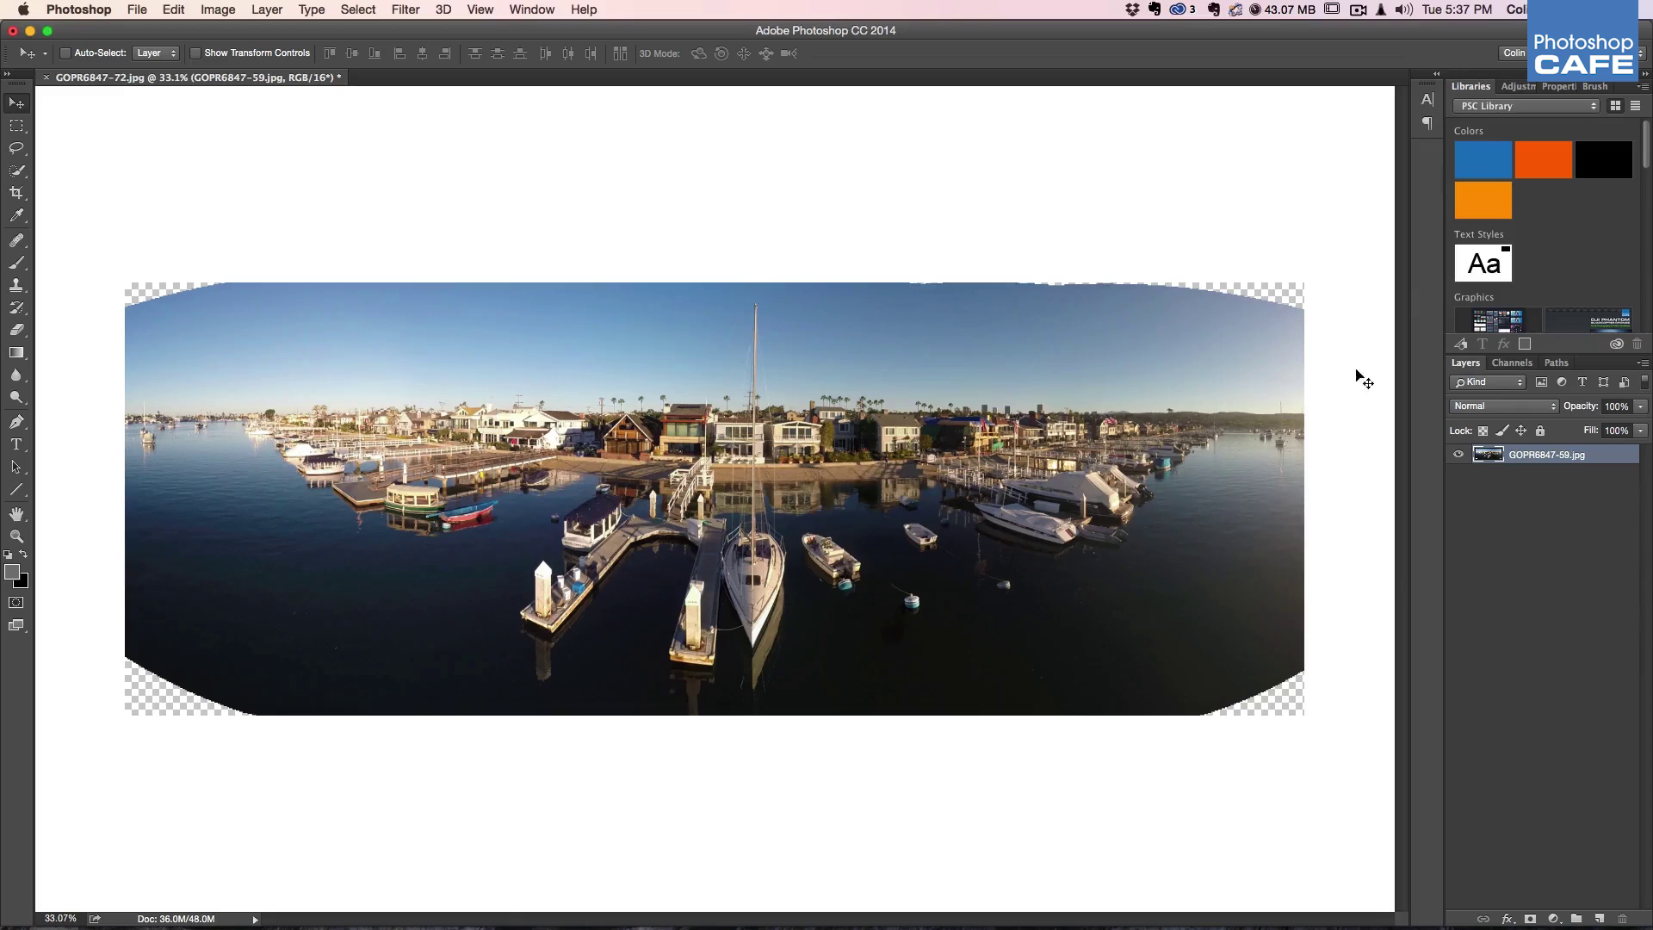
super+click(1488, 457)
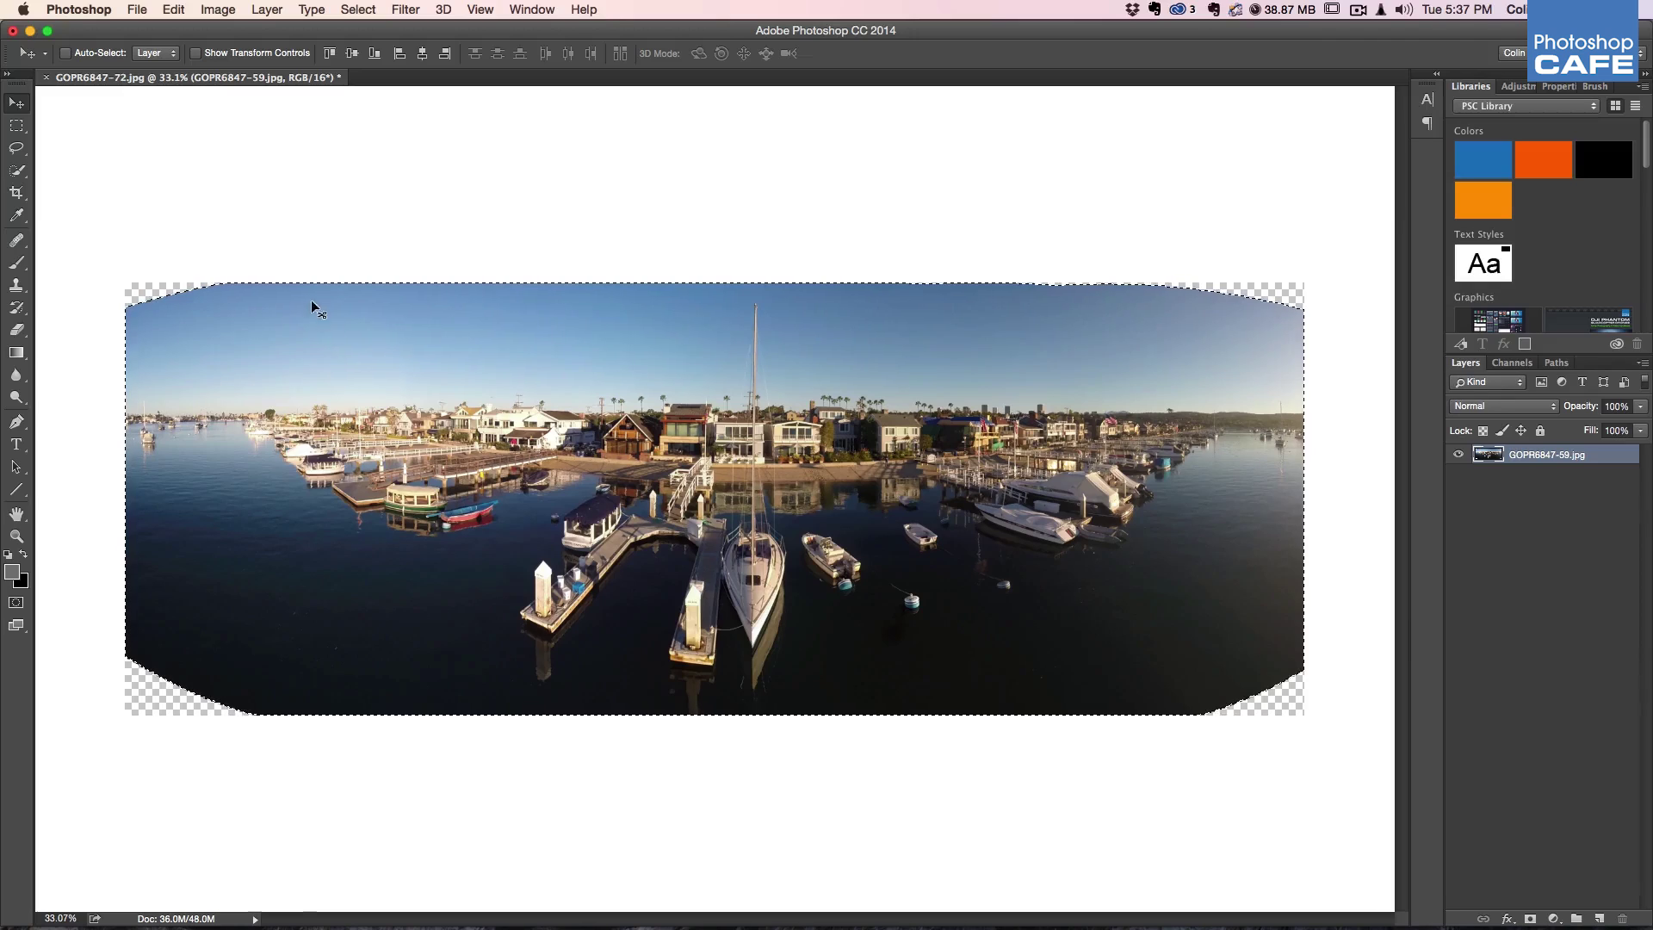
click(359, 10)
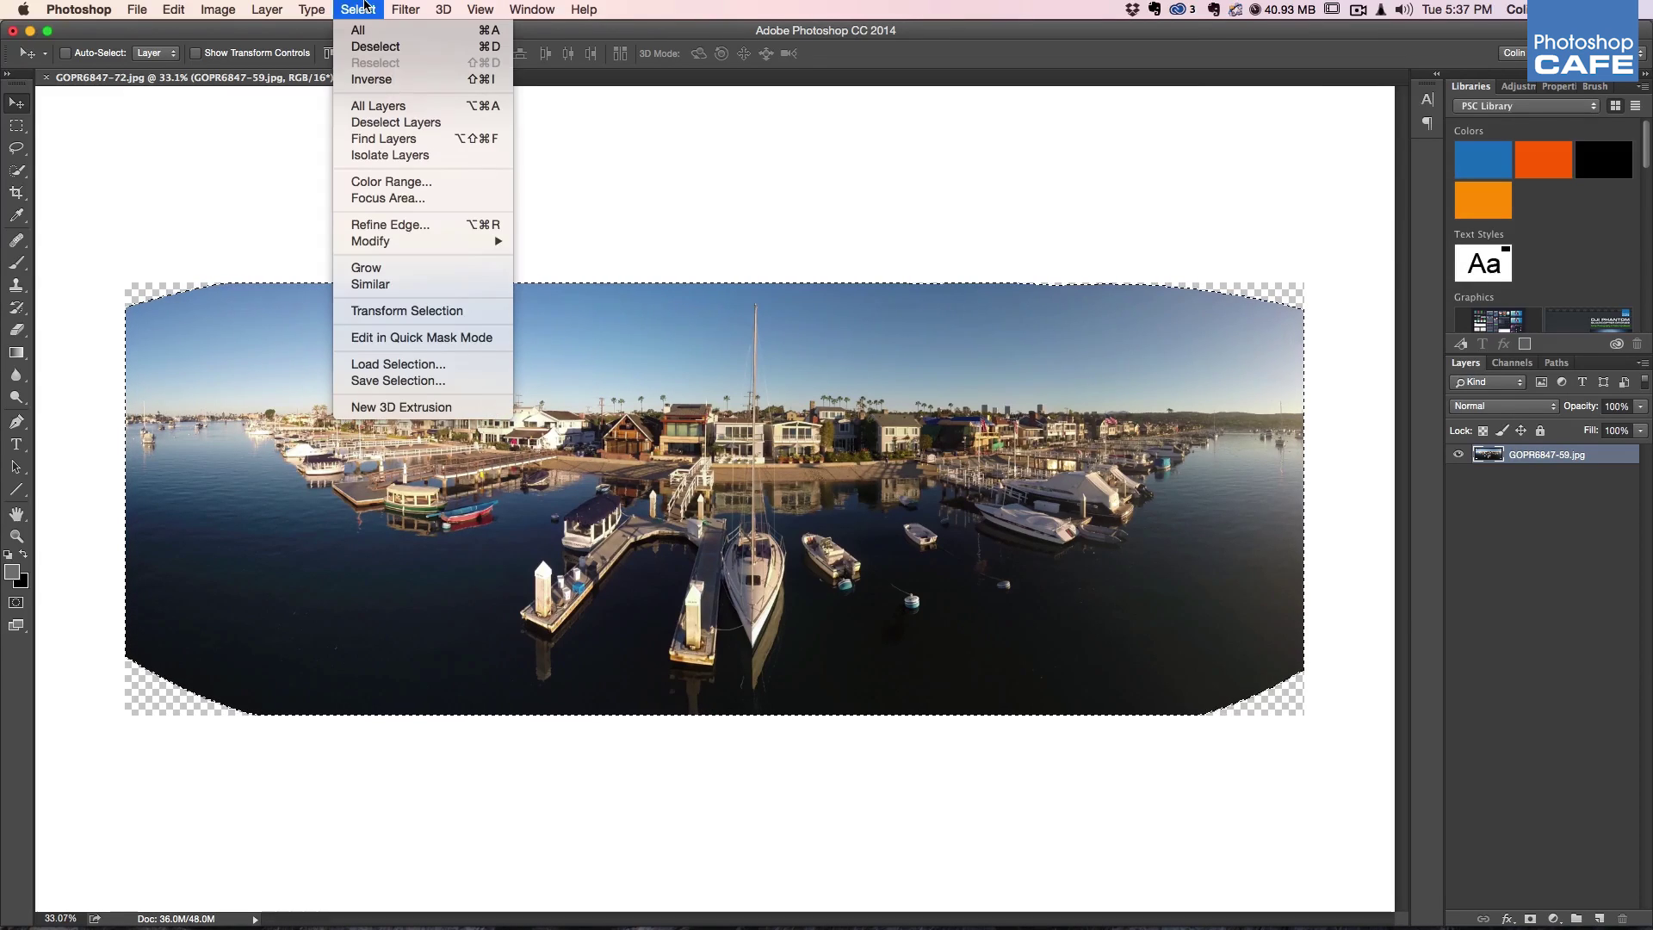
click(369, 80)
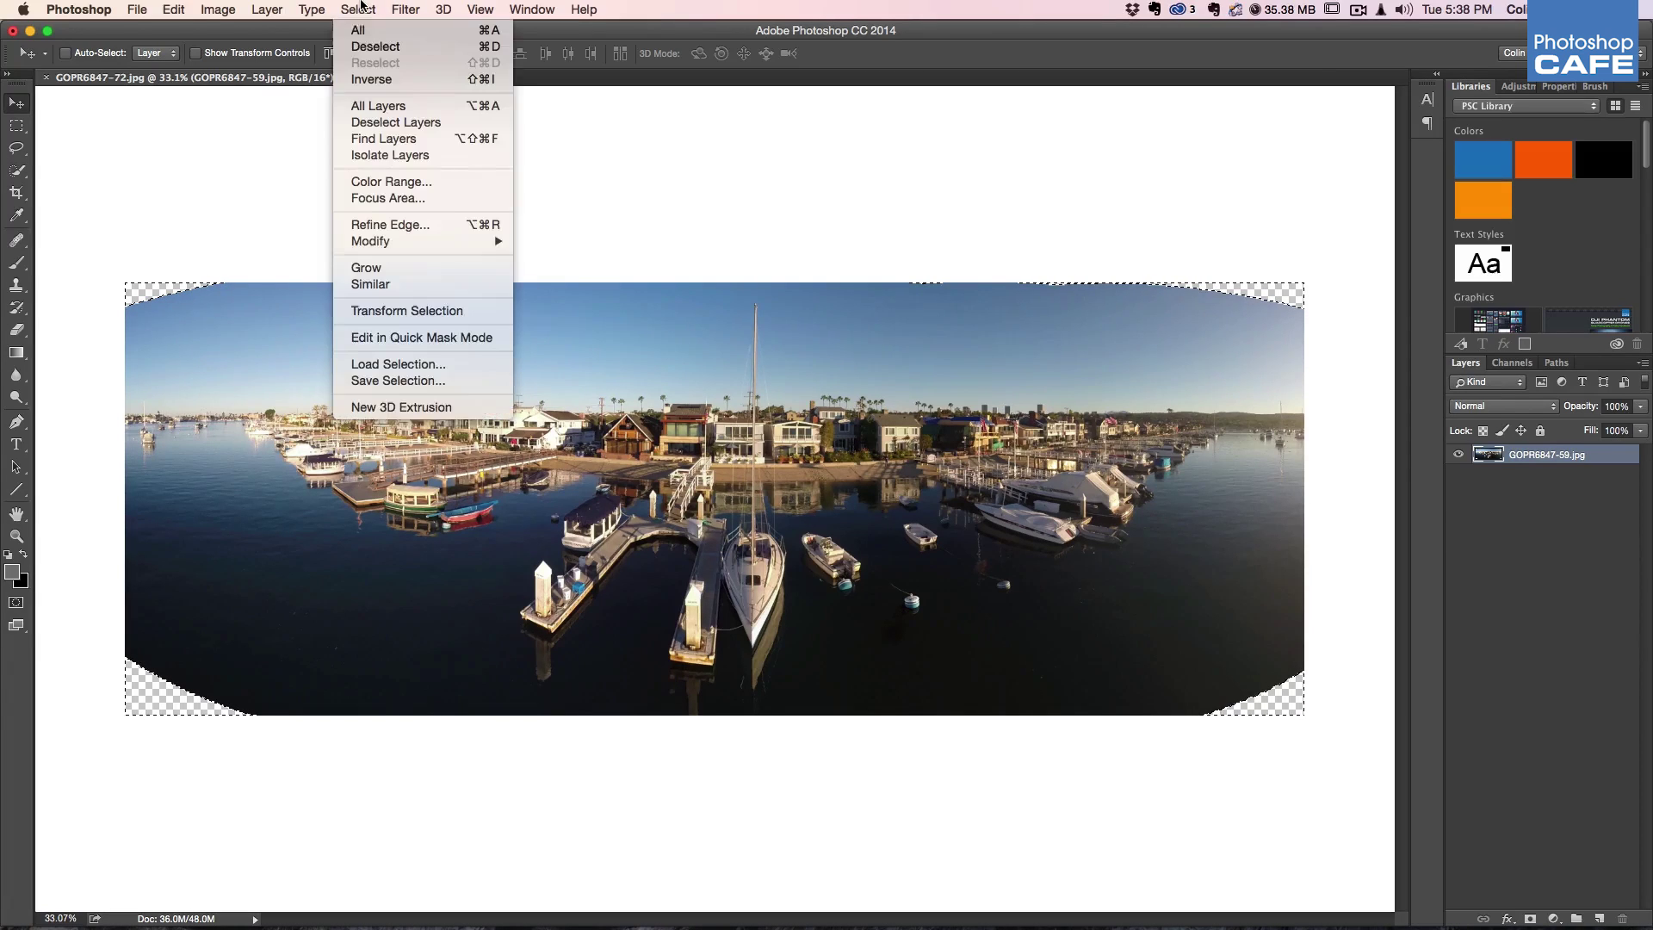
Expand the corner selection by 20 pixels.
mouse_move(379, 242)
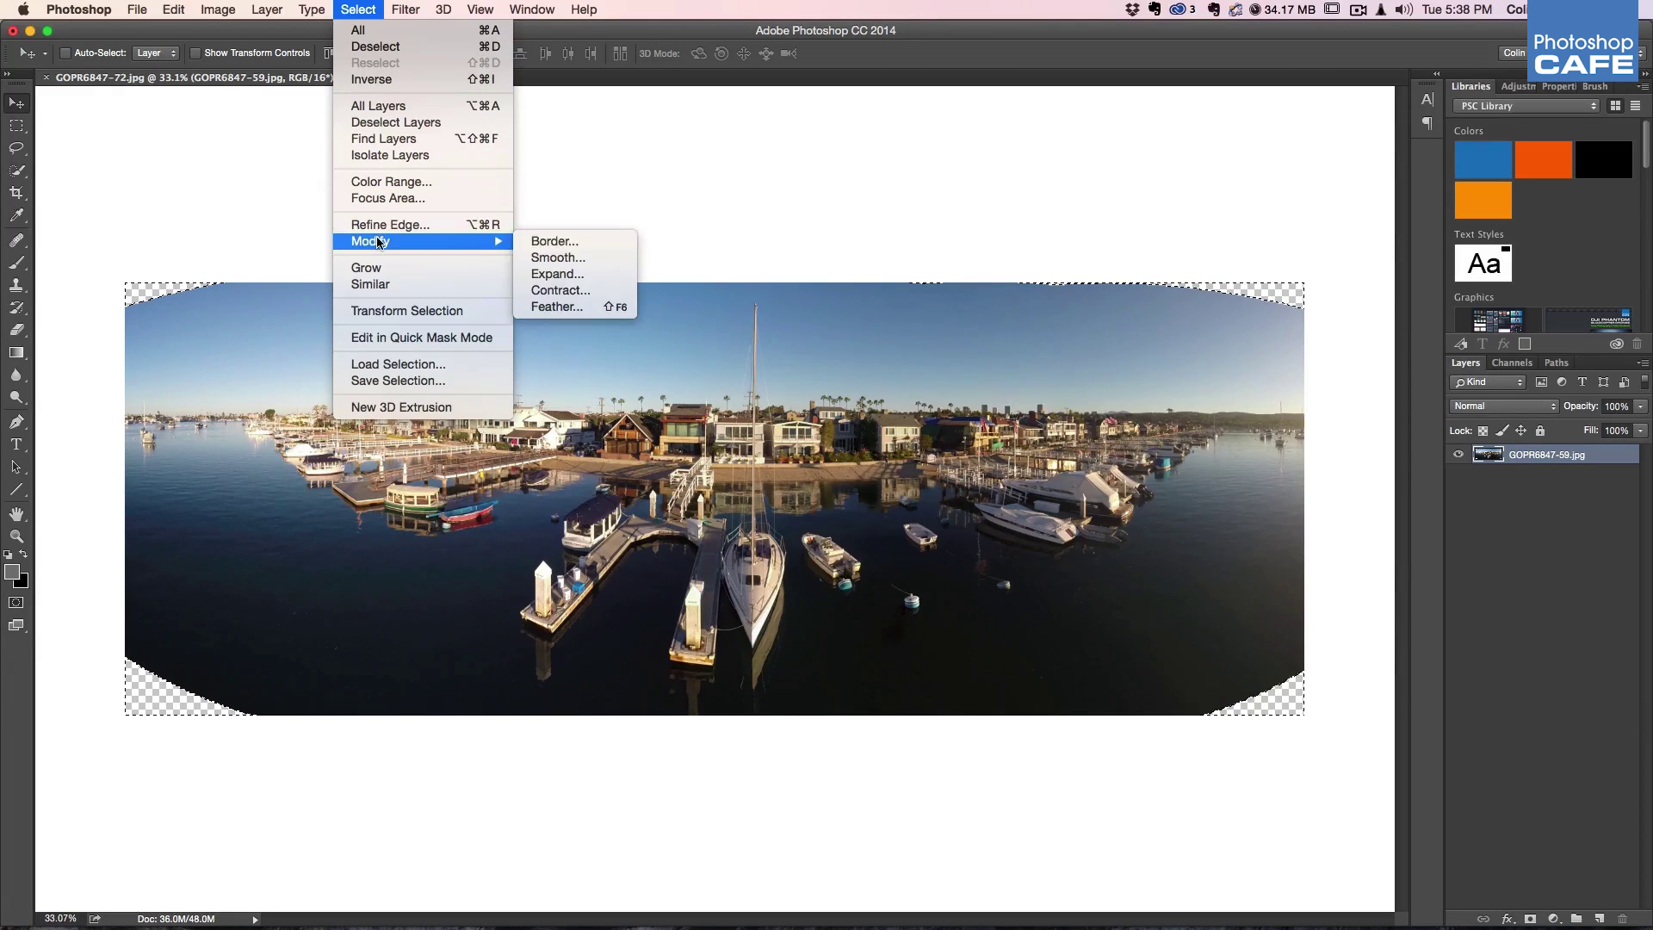
click(560, 275)
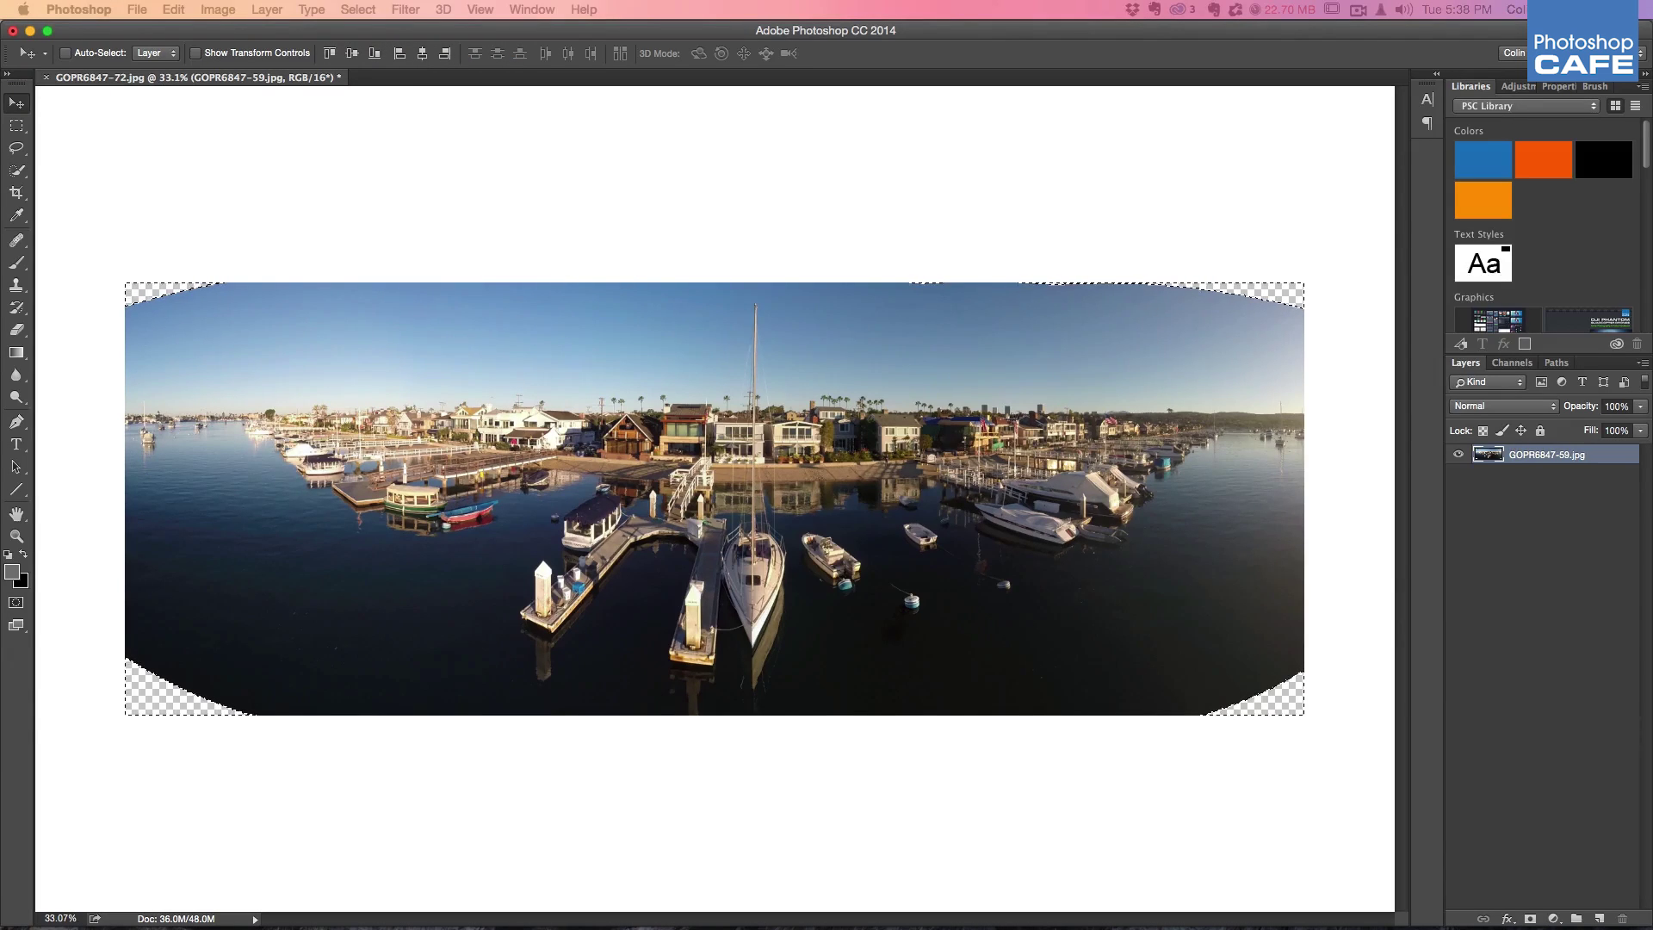
drag(1030, 514, 551, 187)
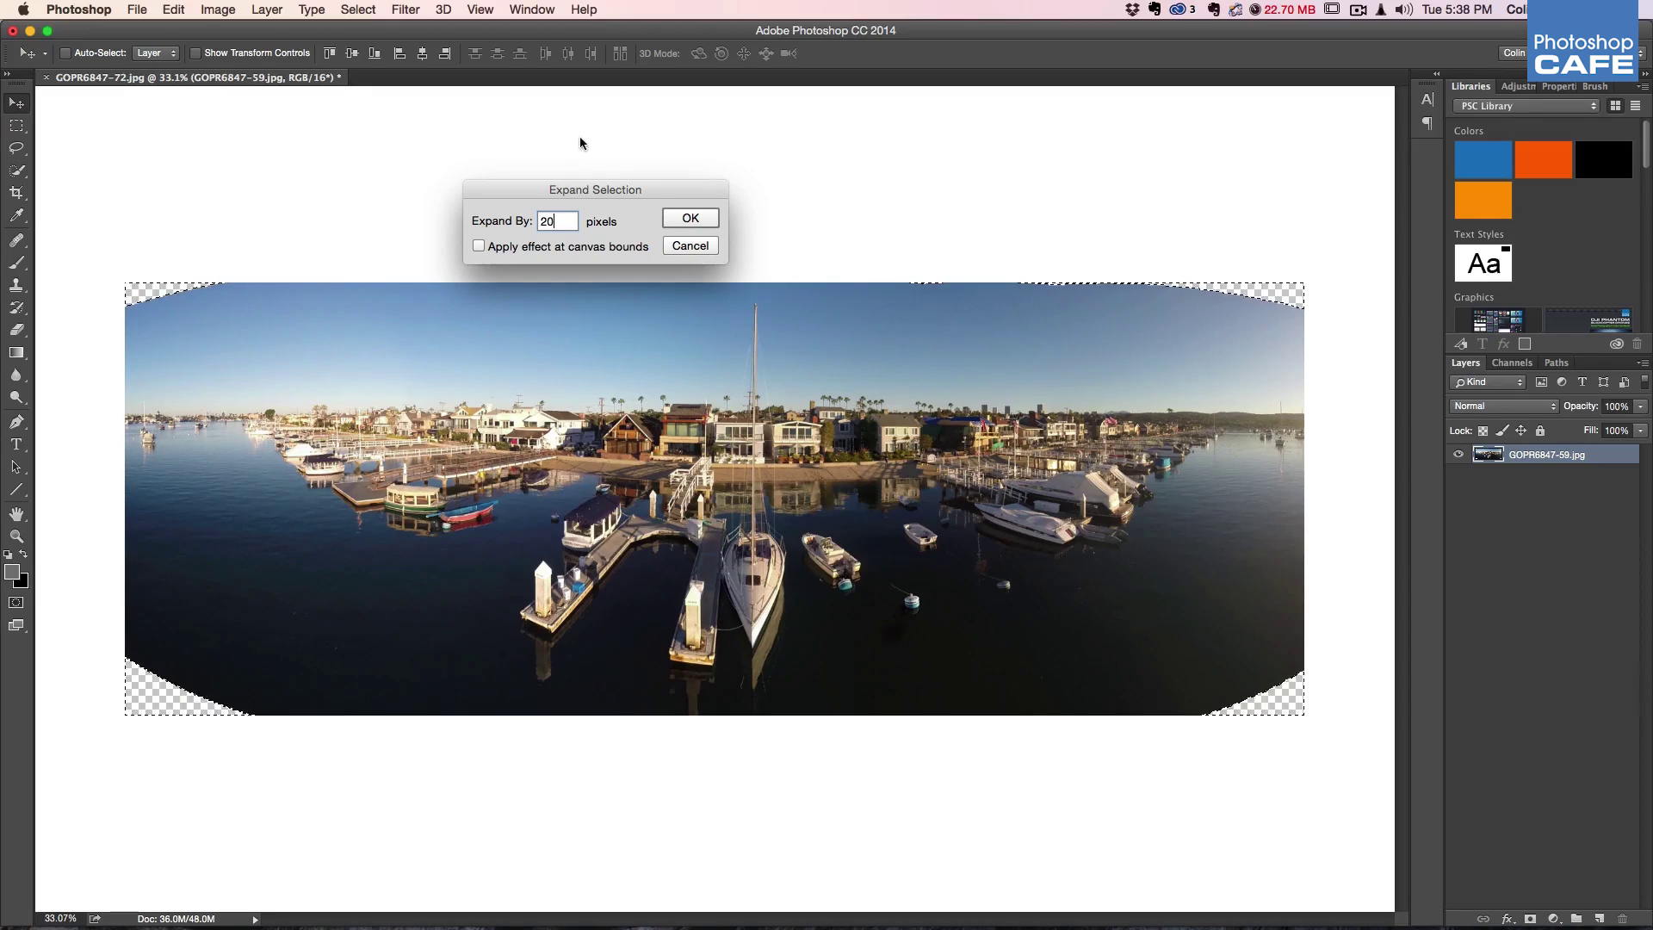
click(689, 217)
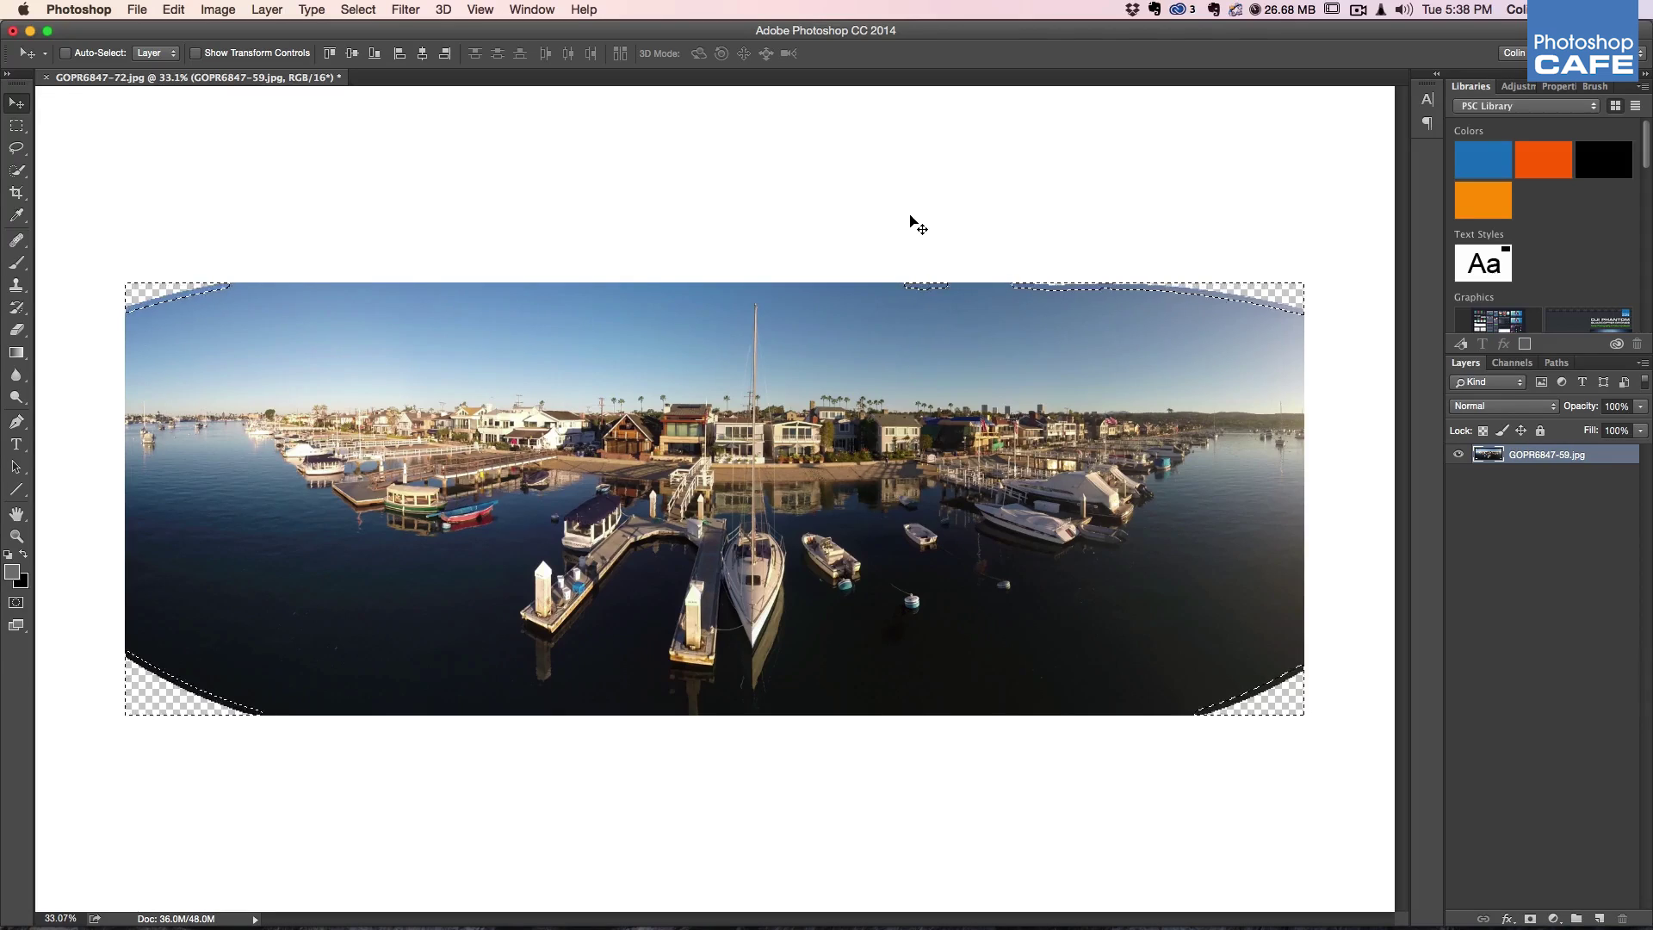
Content-Aware fill the selected corners at Normal blending with Color Adaptation on, then deselect.
key(i)
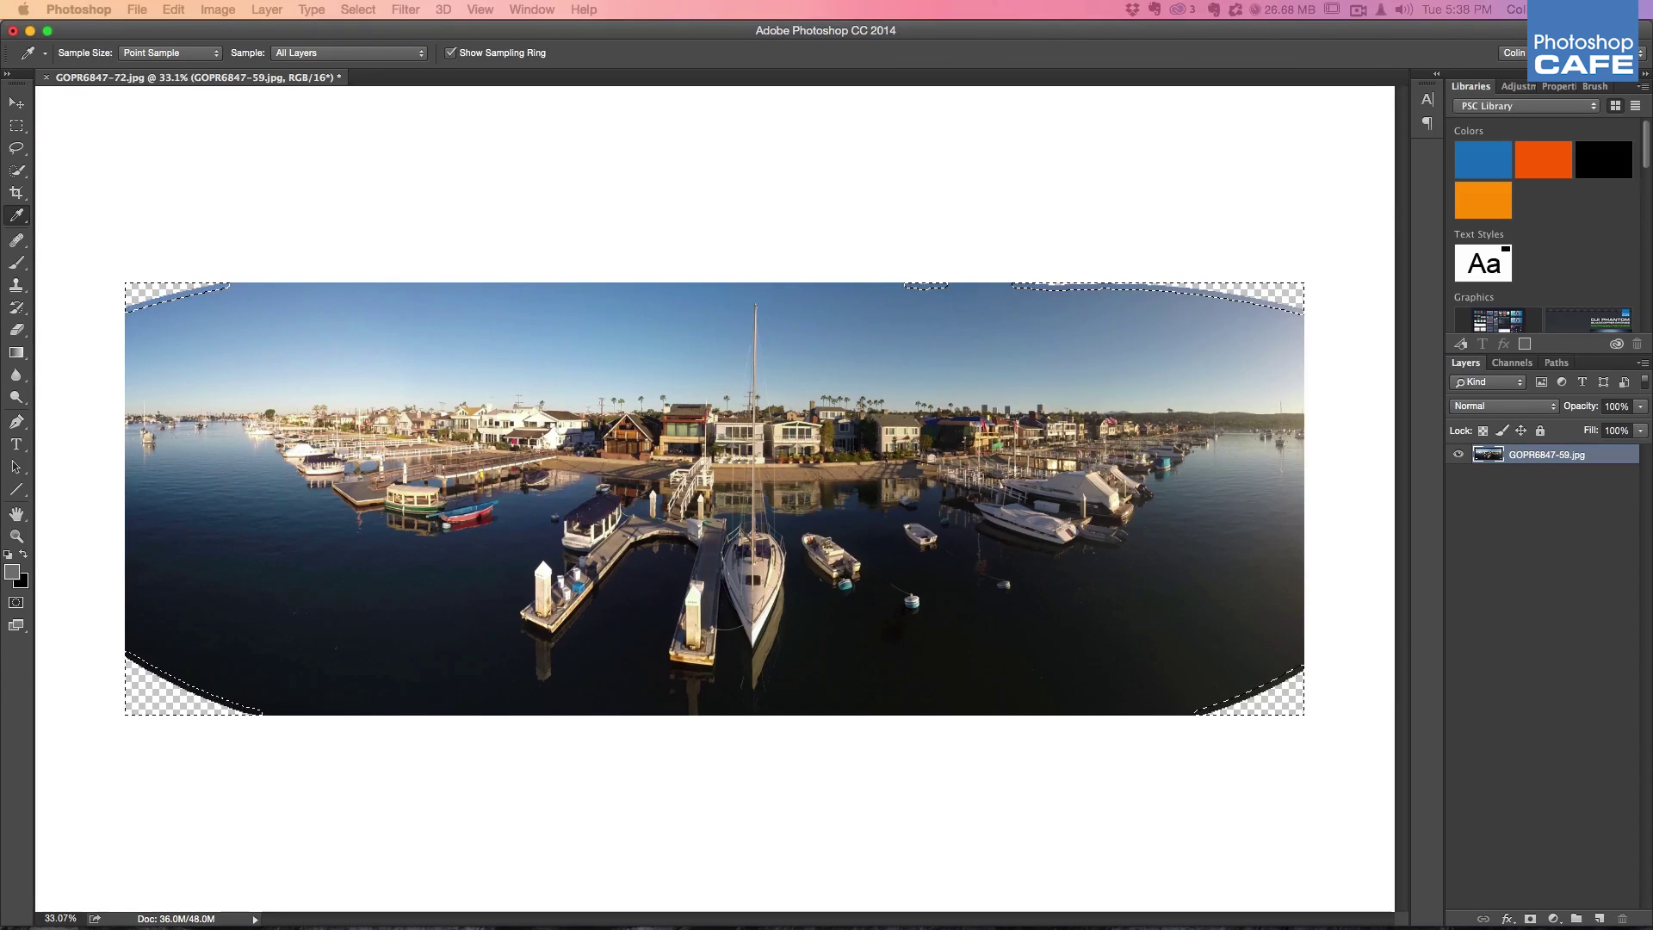
key(shift+BackSpace)
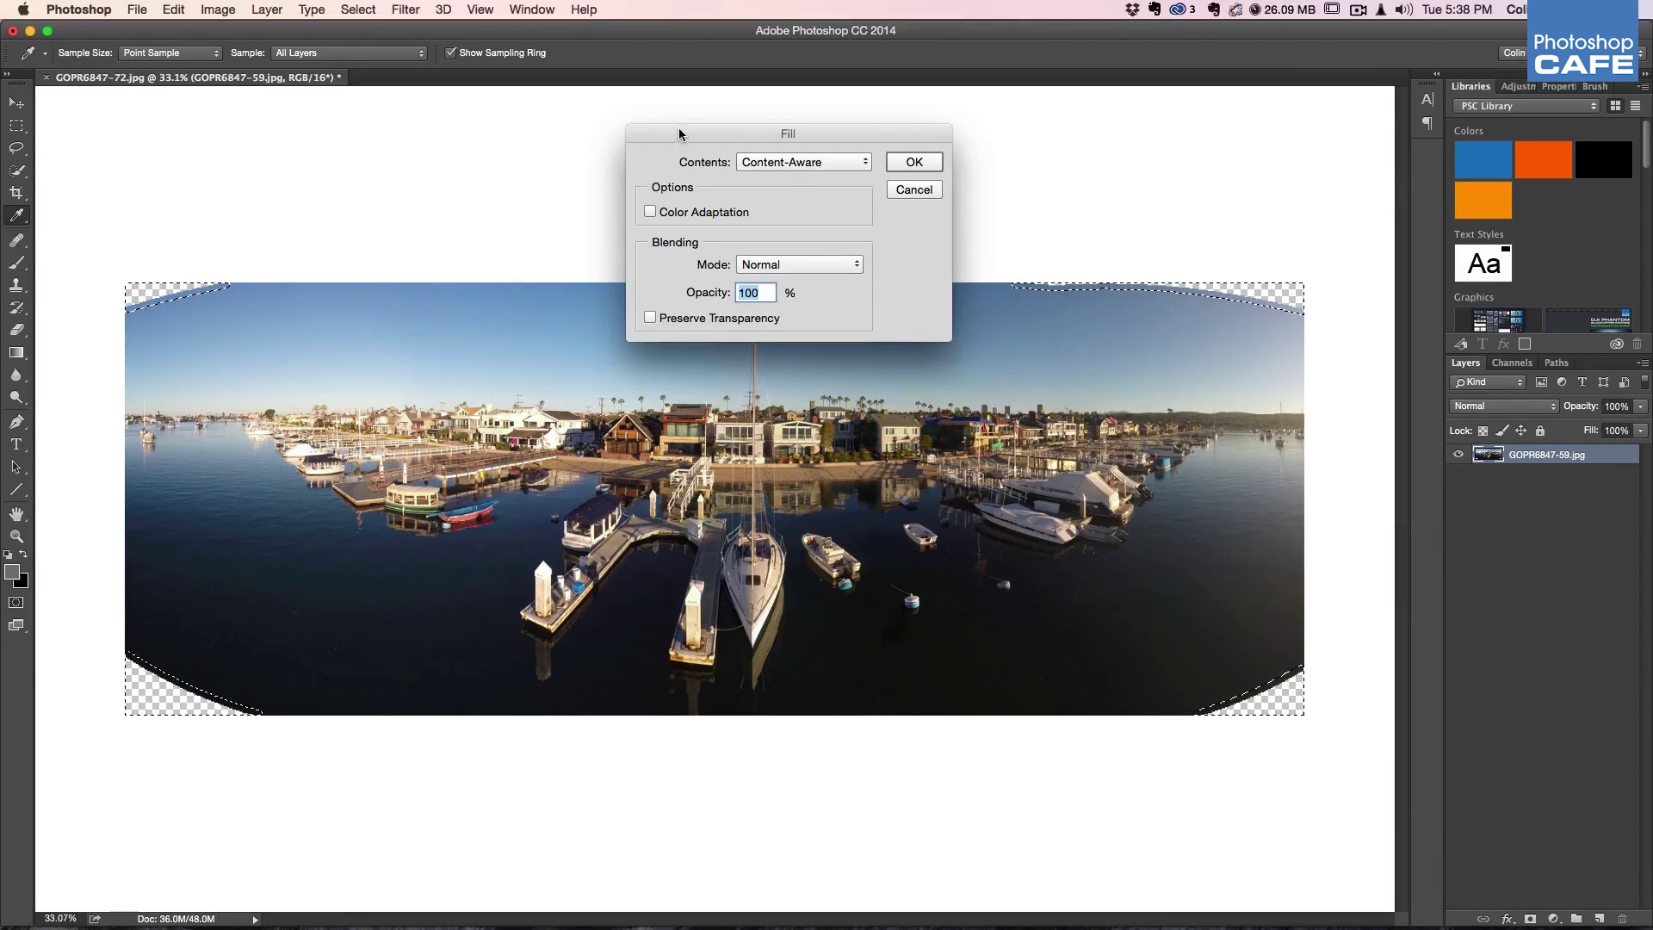
click(831, 164)
click(810, 162)
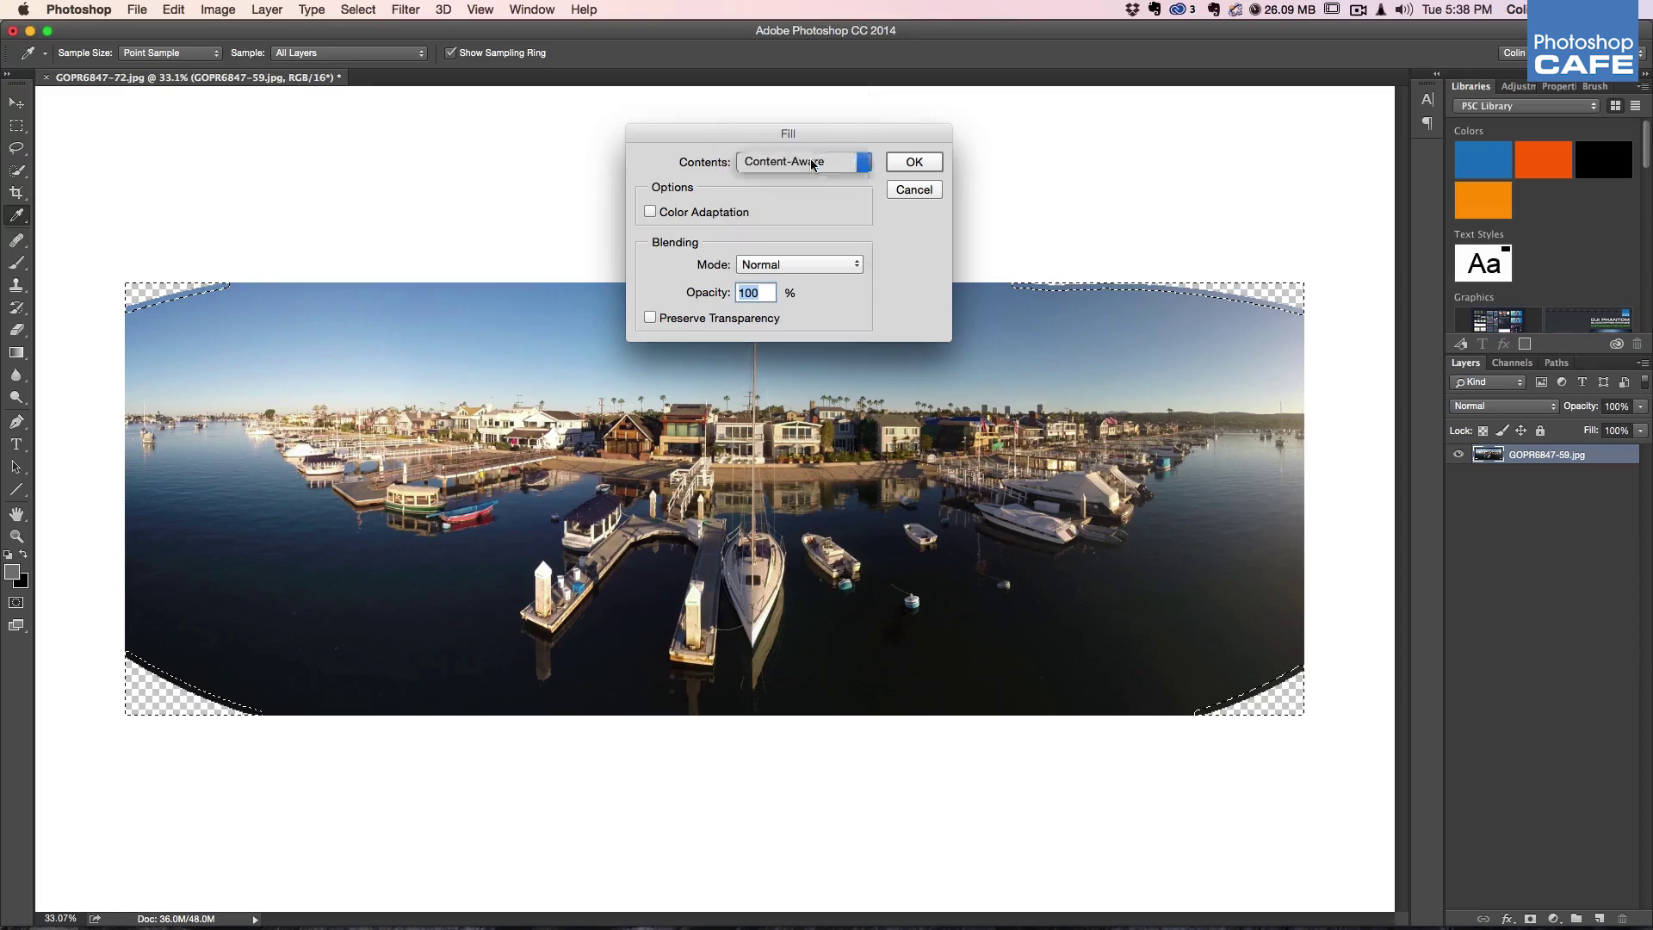
click(770, 267)
click(769, 267)
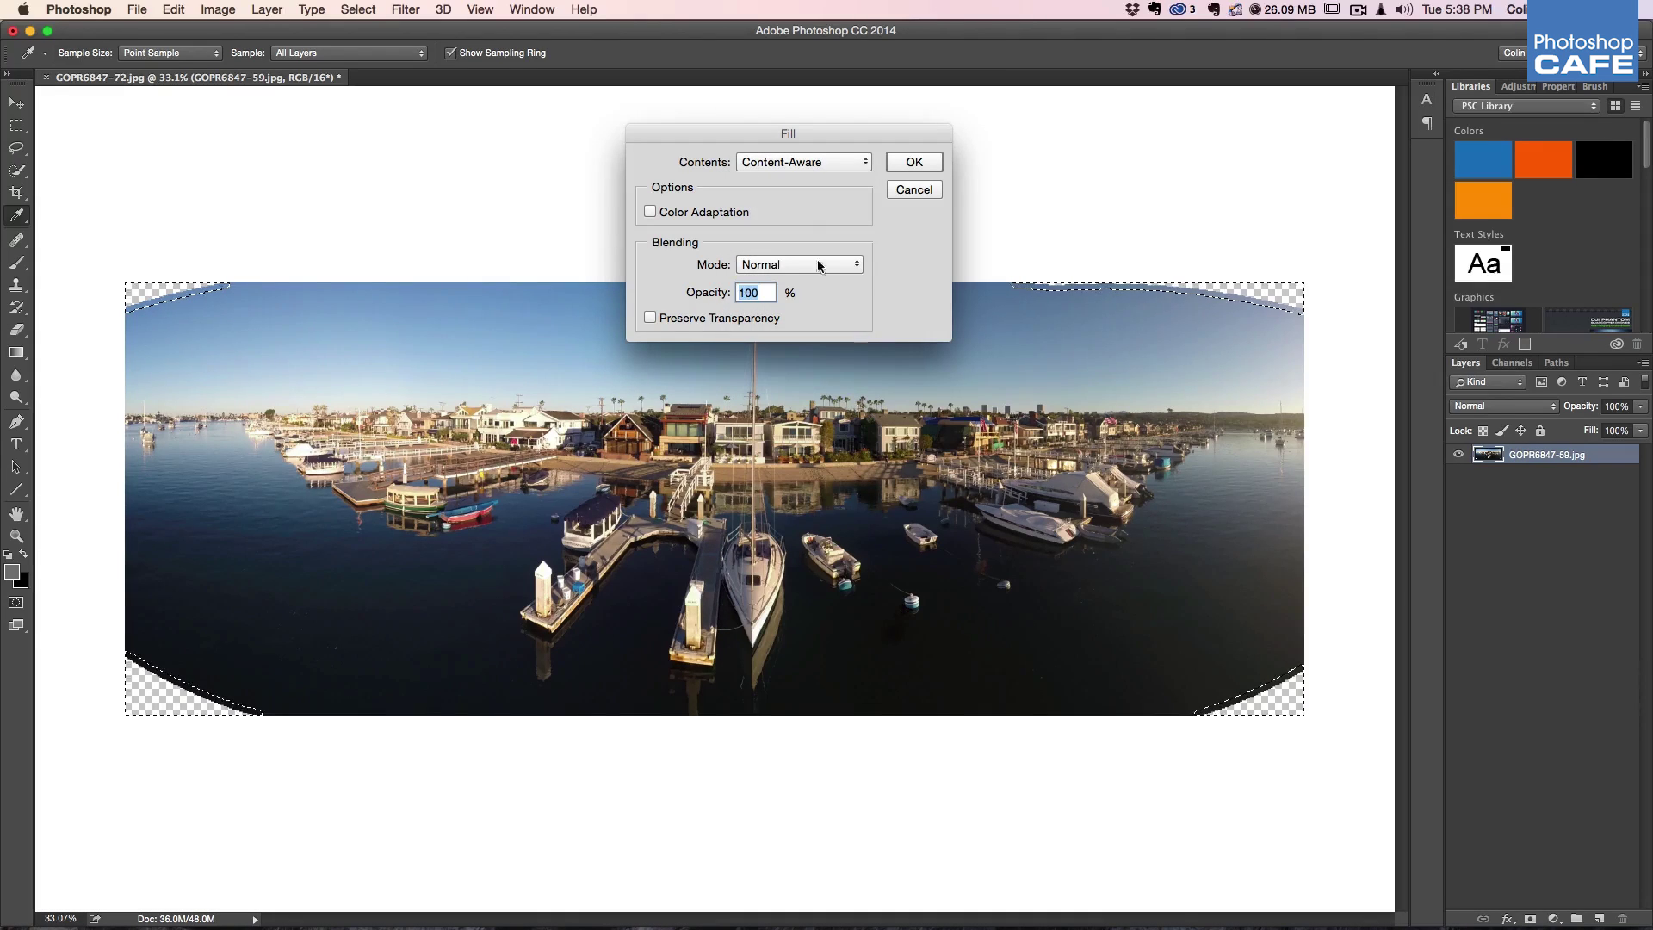
drag(731, 133, 684, 113)
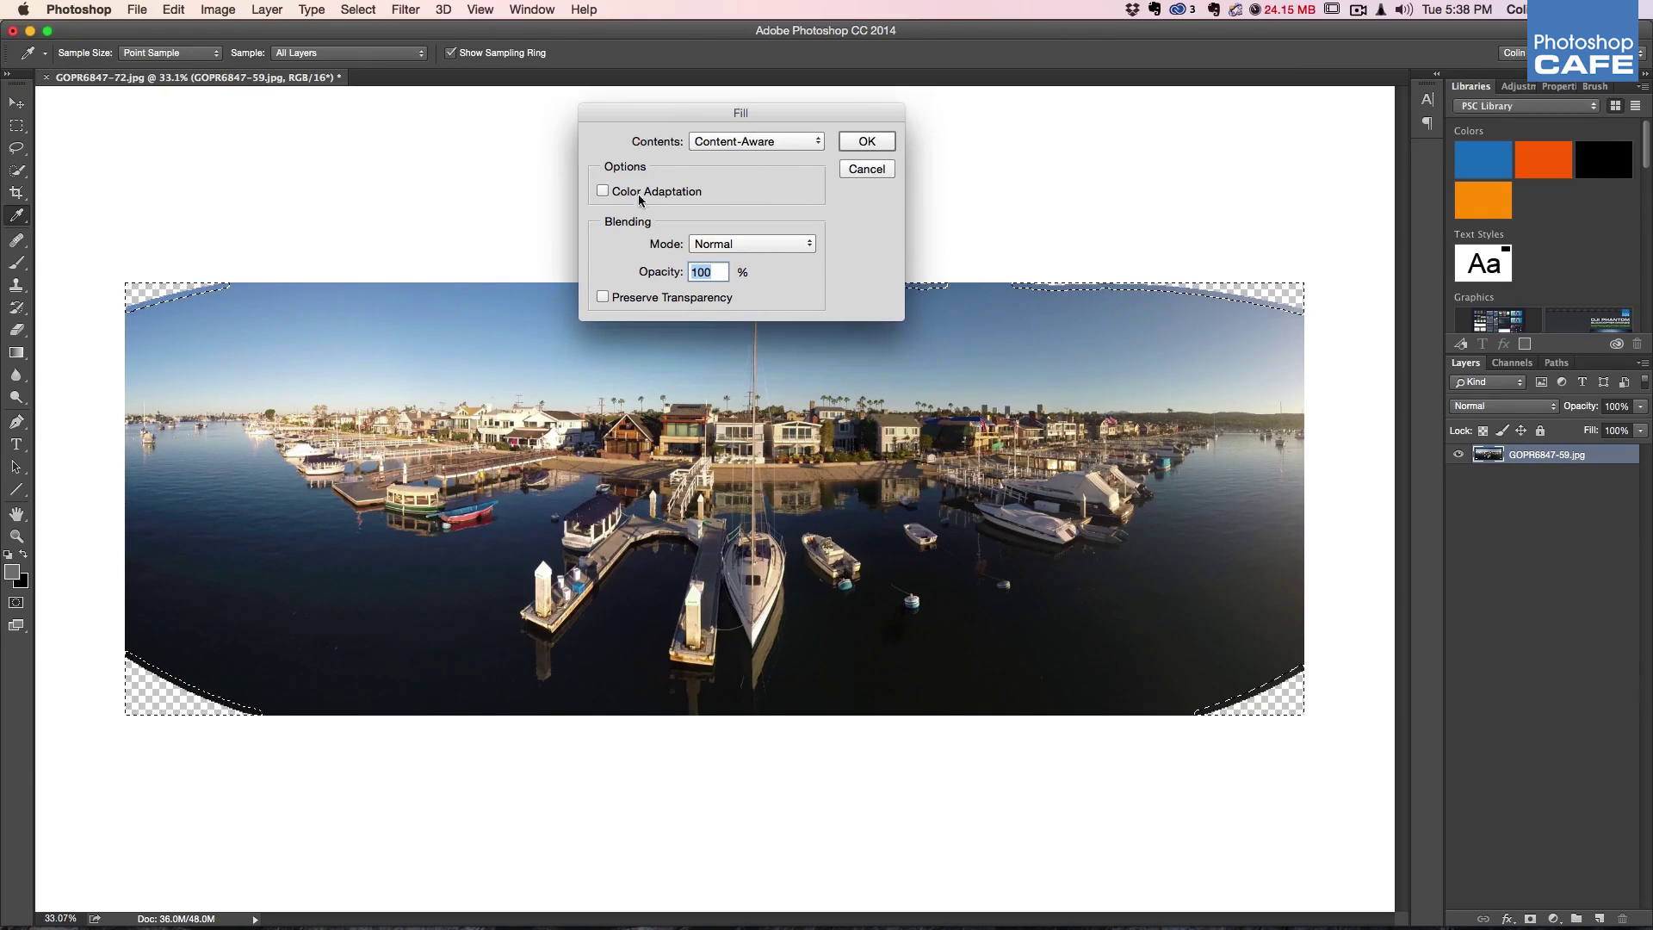
click(606, 191)
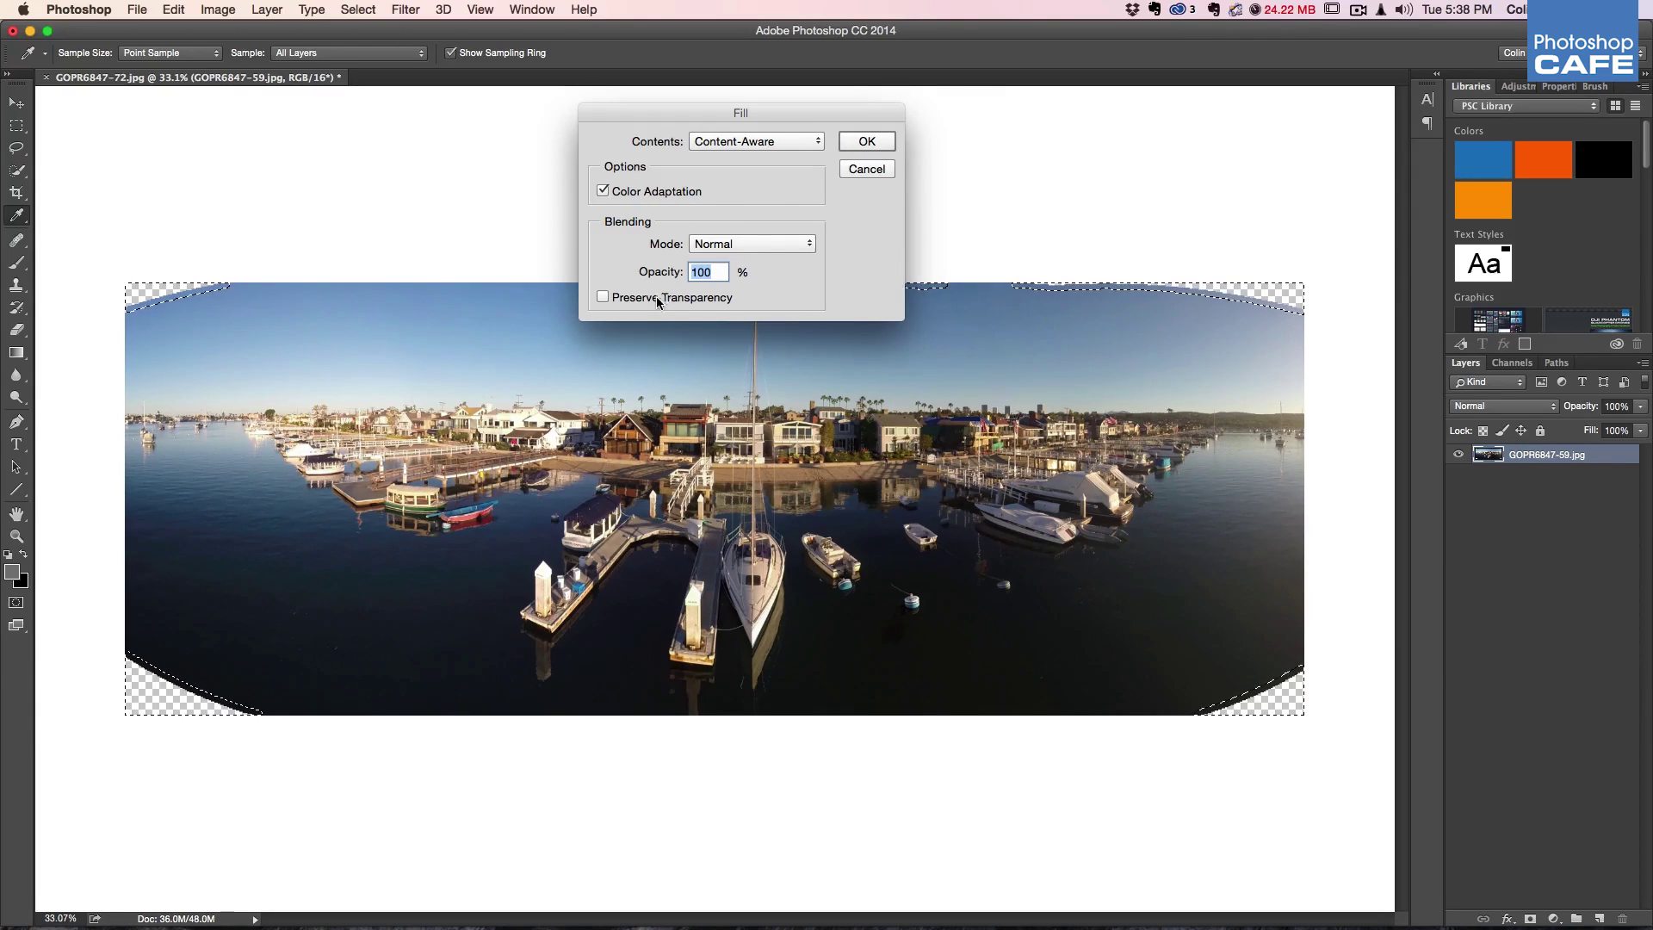
click(867, 141)
key(v)
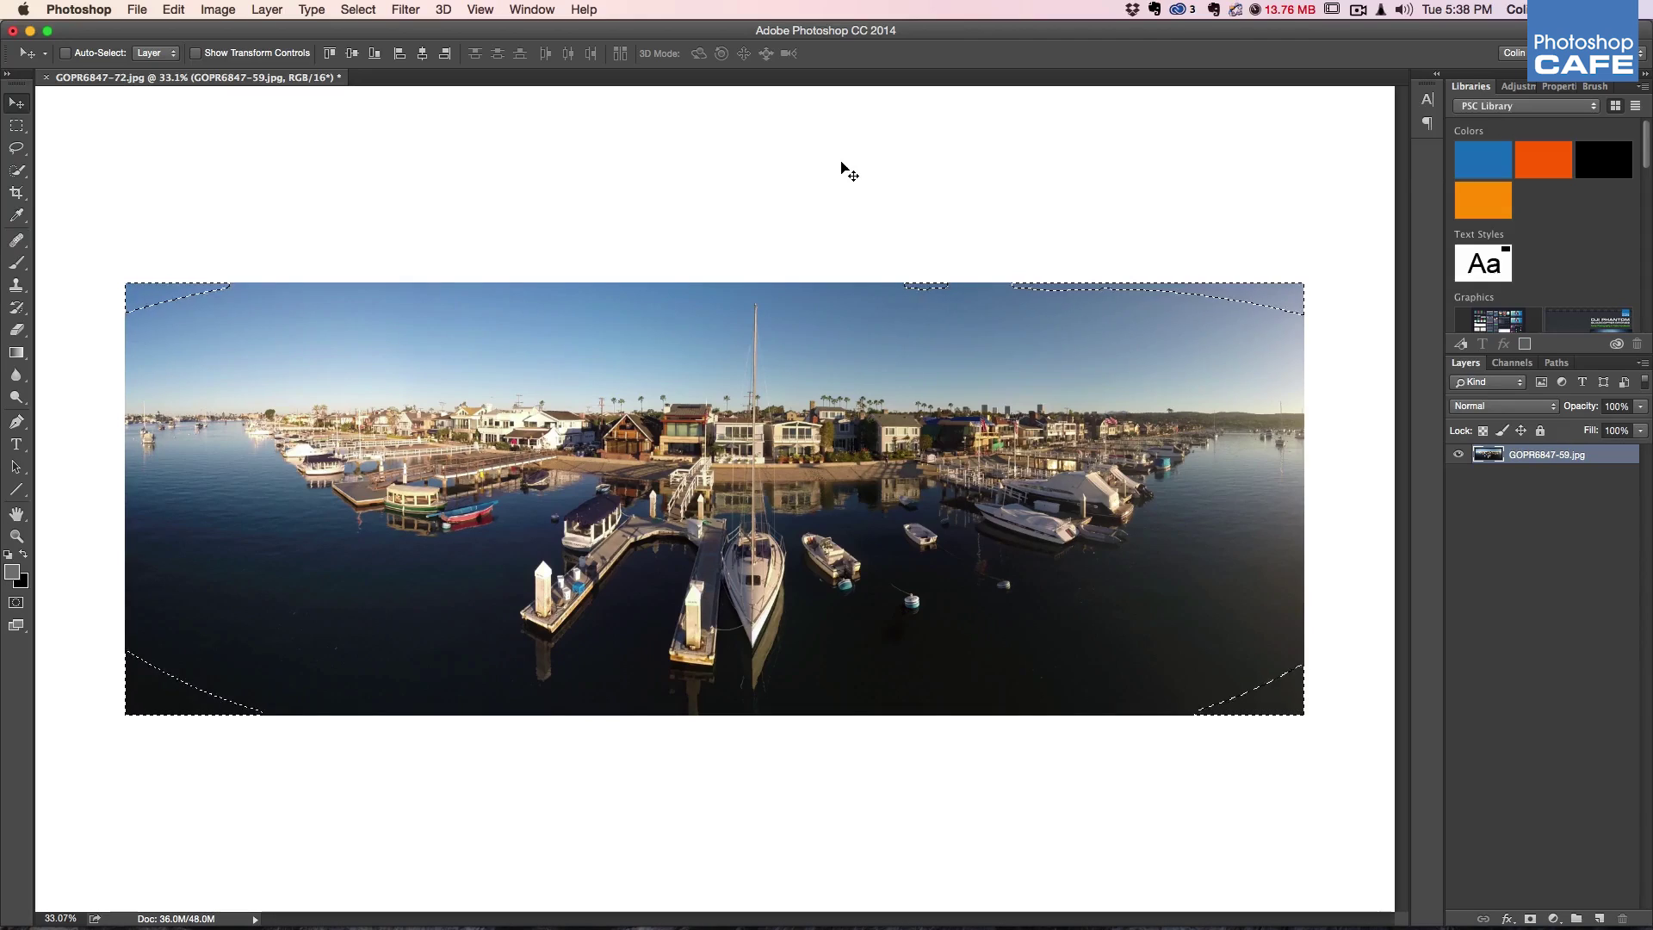
key(super+d)
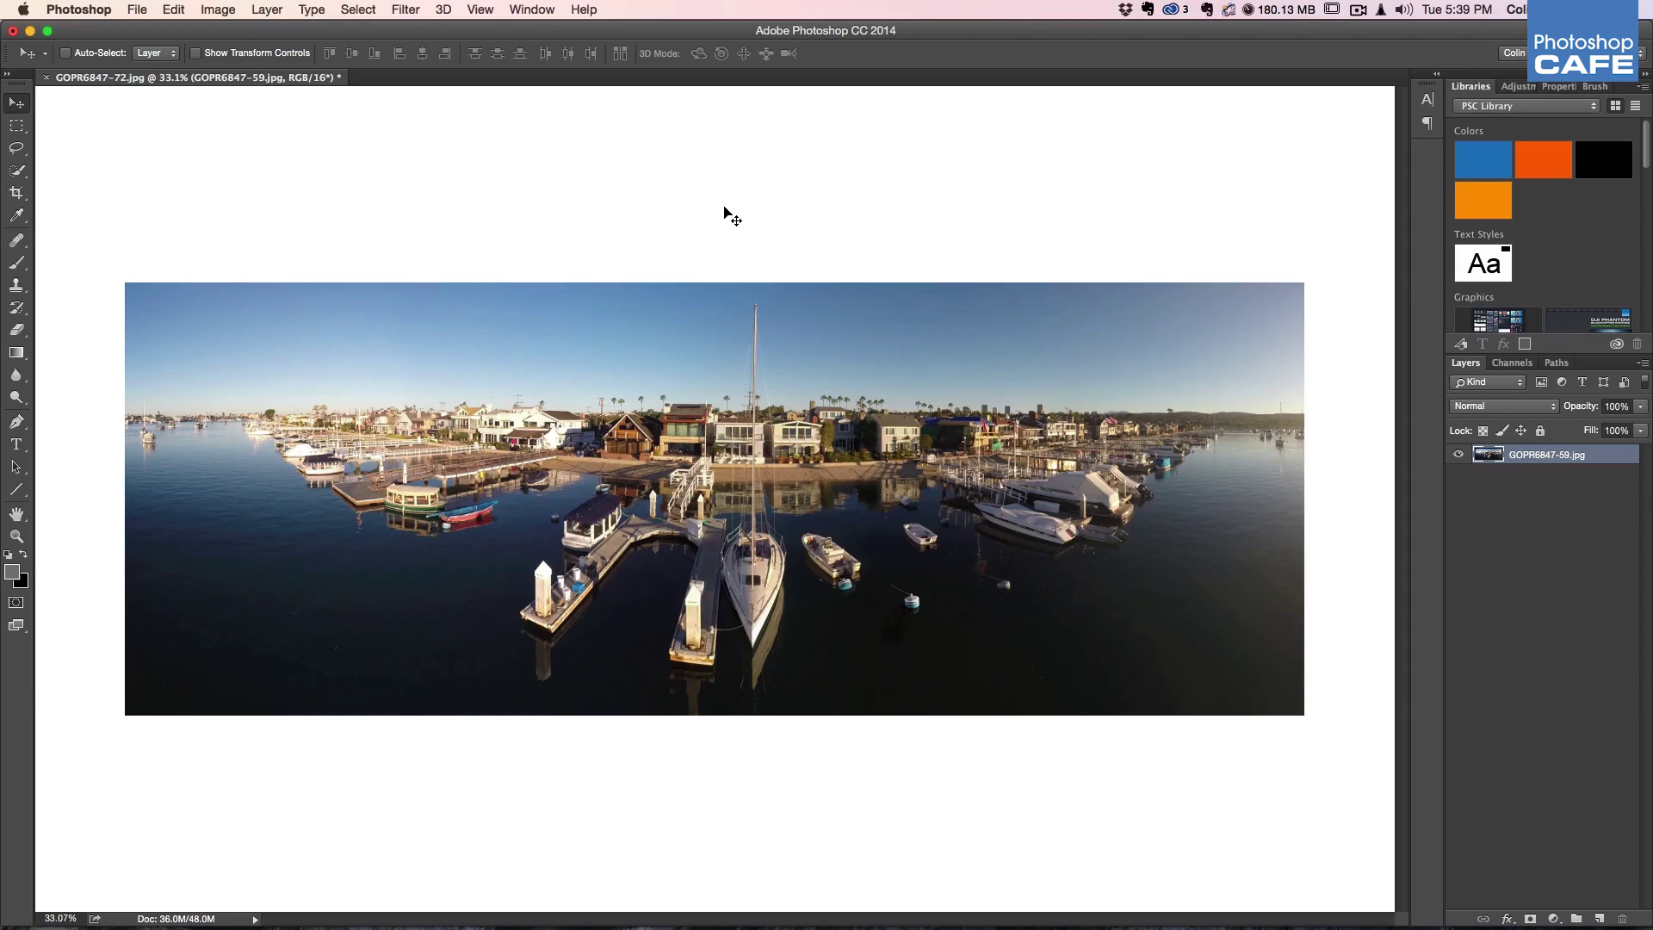
In the Camera Raw Filter, raise the panorama's Exposure to +0.55.
click(418, 7)
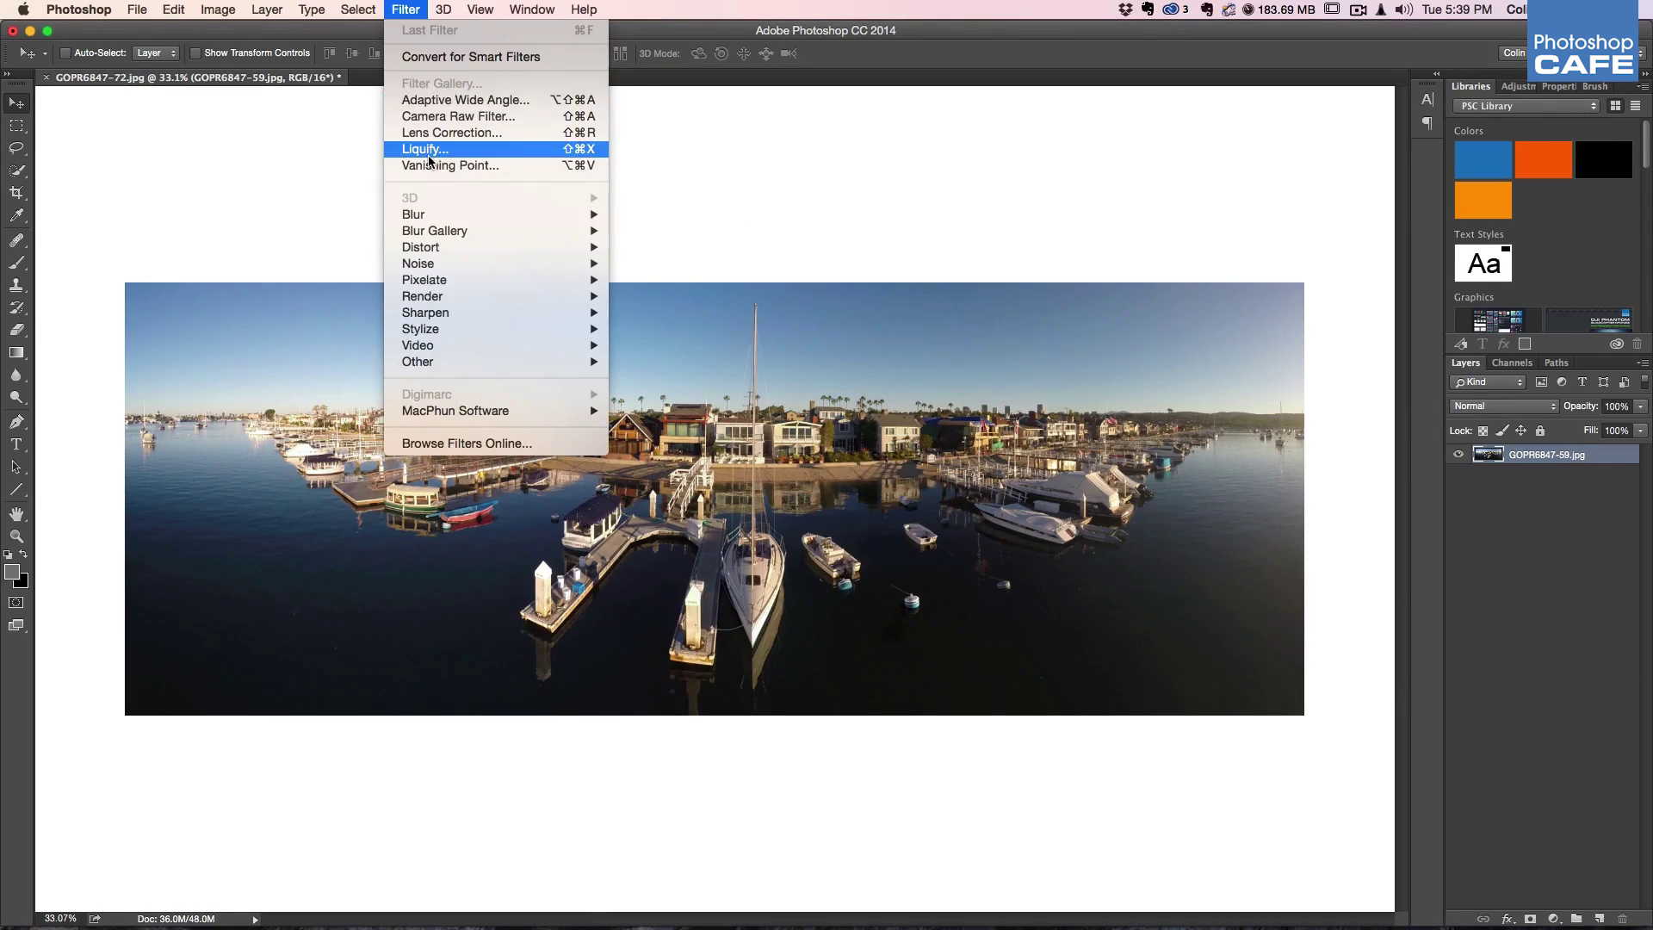
click(441, 117)
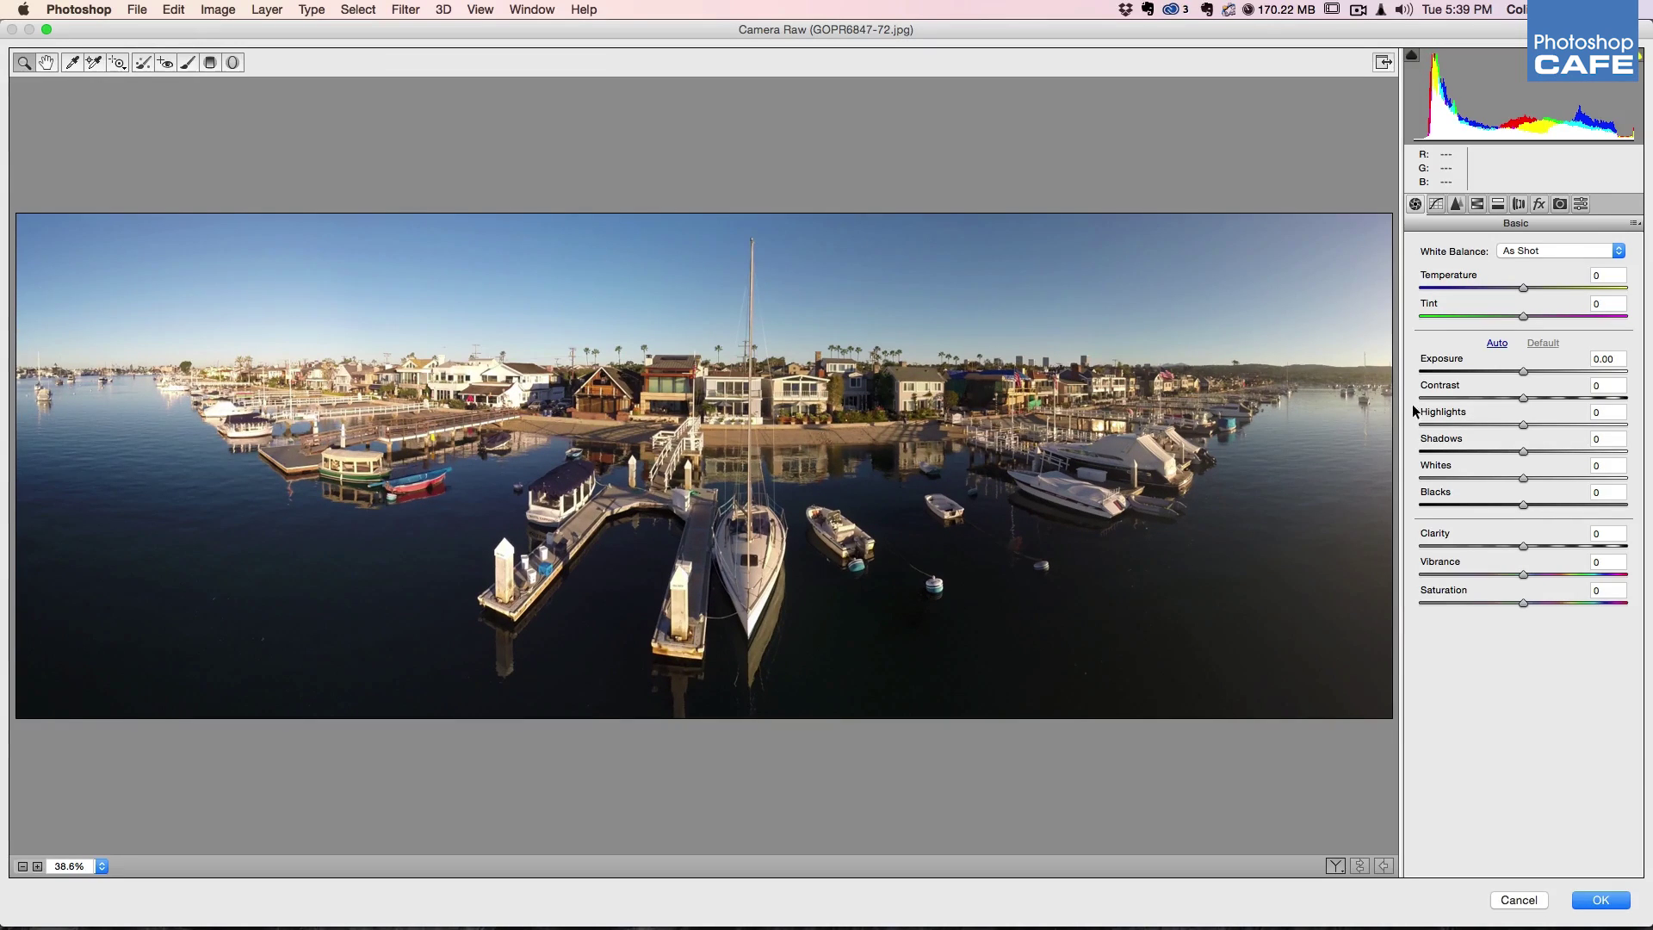
drag(1523, 371, 1541, 449)
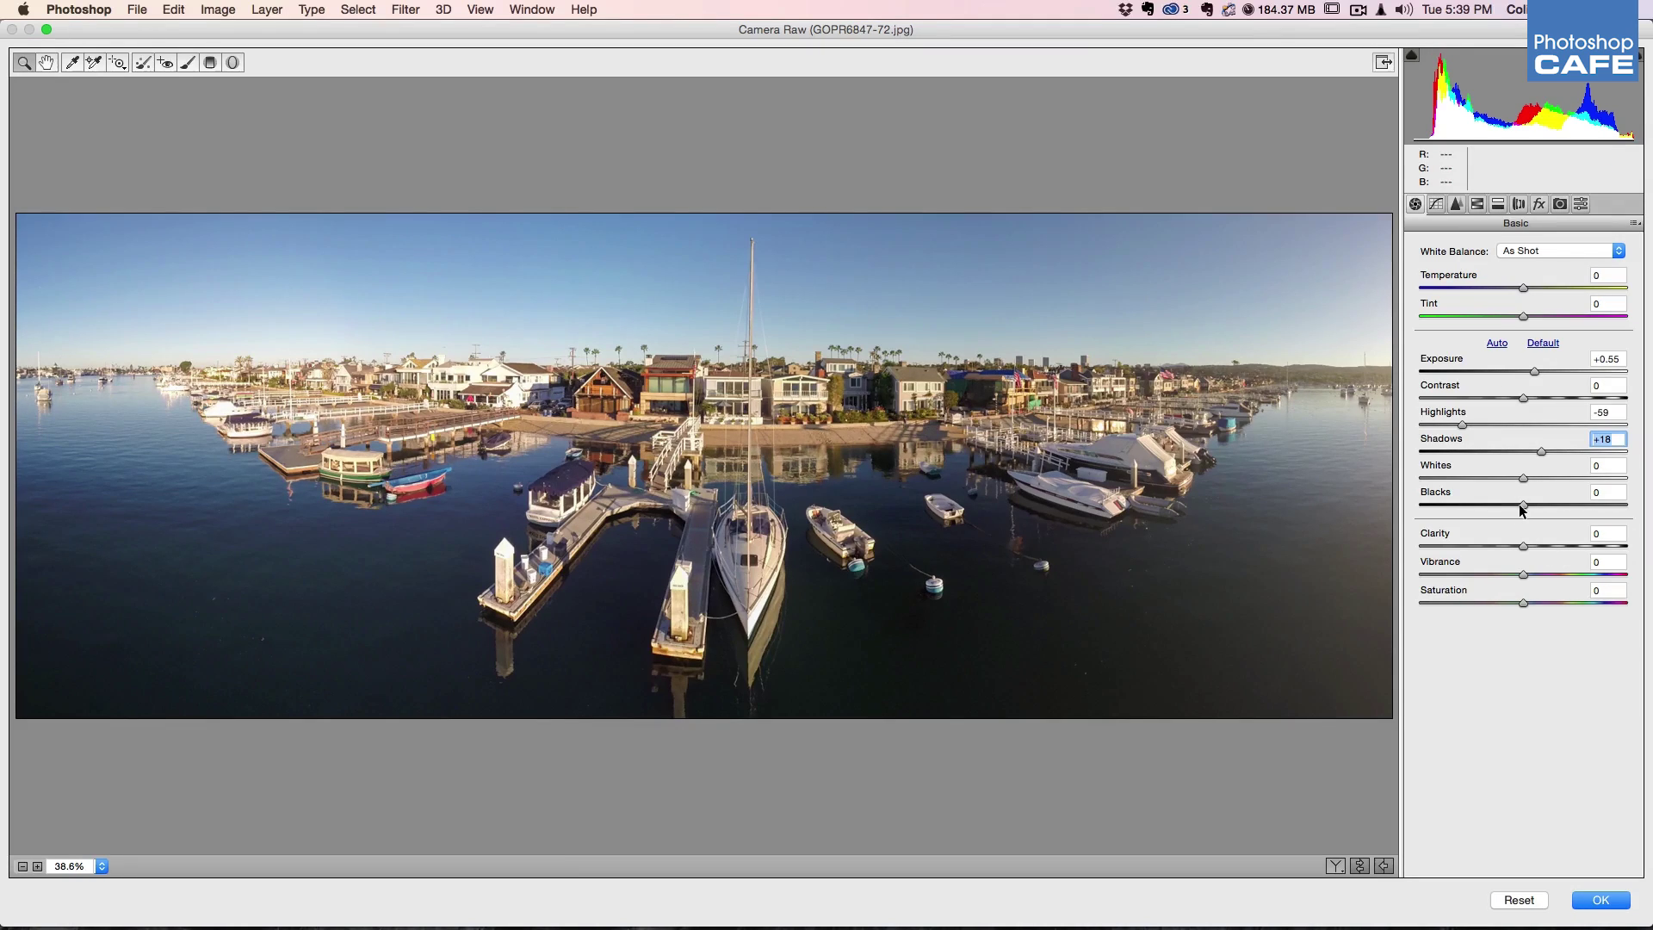
Set Blacks to -23 while watching shadow clipping and Clarity to +21, then apply.
alt+click(1524, 505)
drag(1524, 508, 1501, 514)
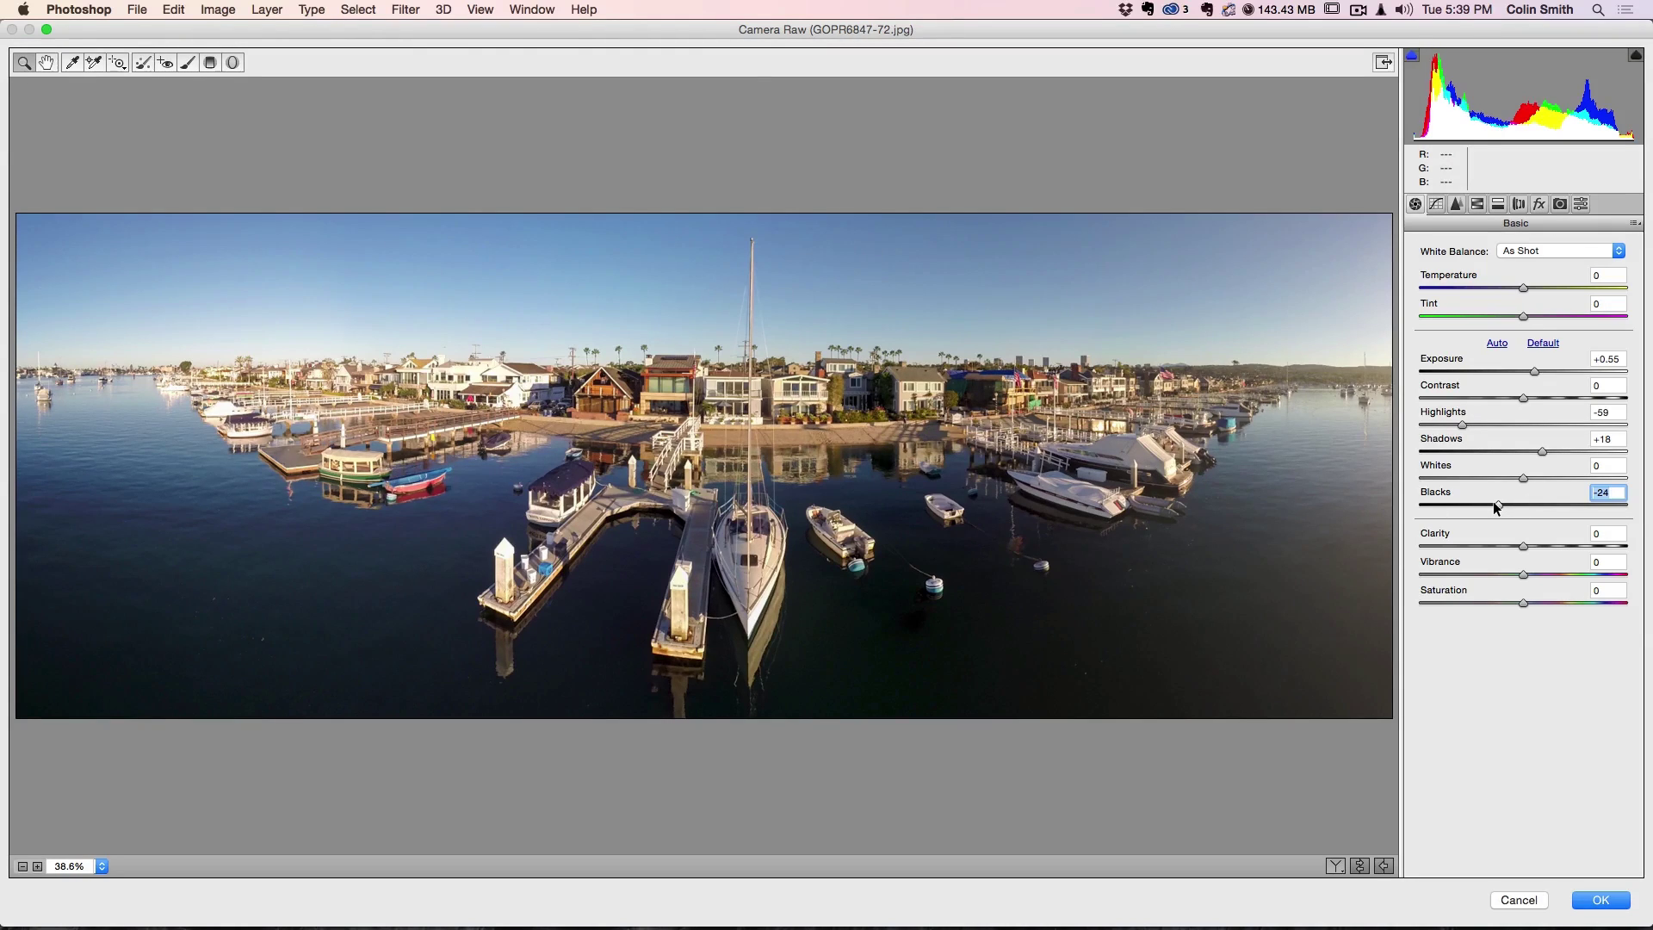
drag(1494, 503, 1497, 503)
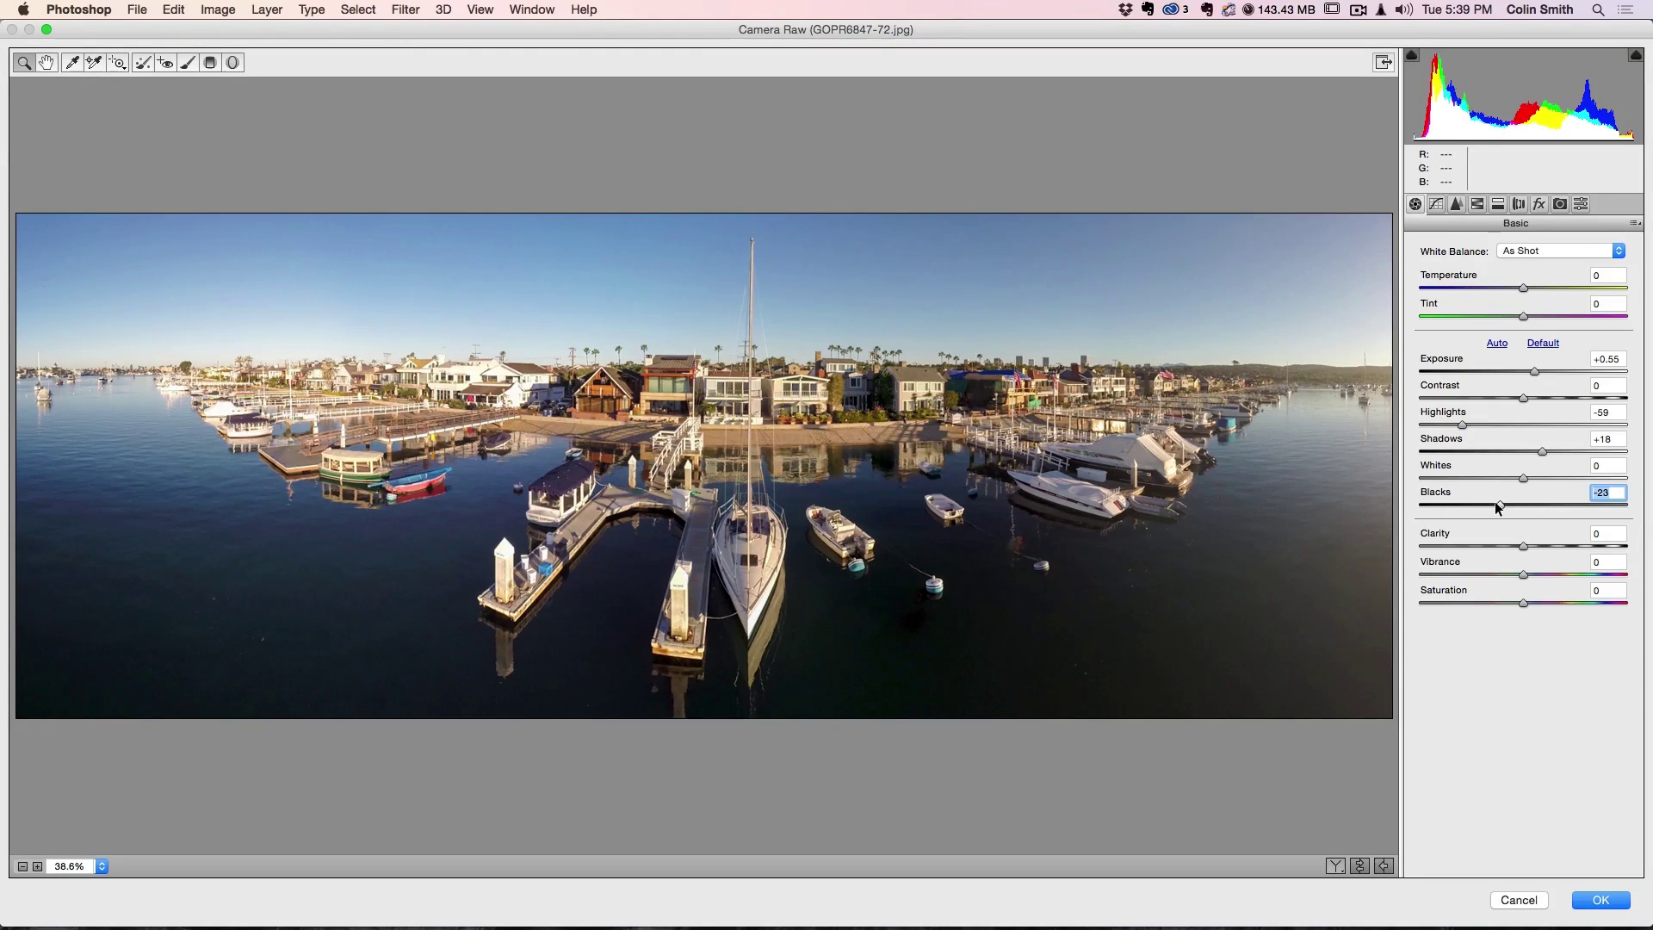
click(1521, 548)
mouse_move(1521, 545)
mouse_down()
mouse_move(1546, 546)
mouse_move(1528, 574)
mouse_up()
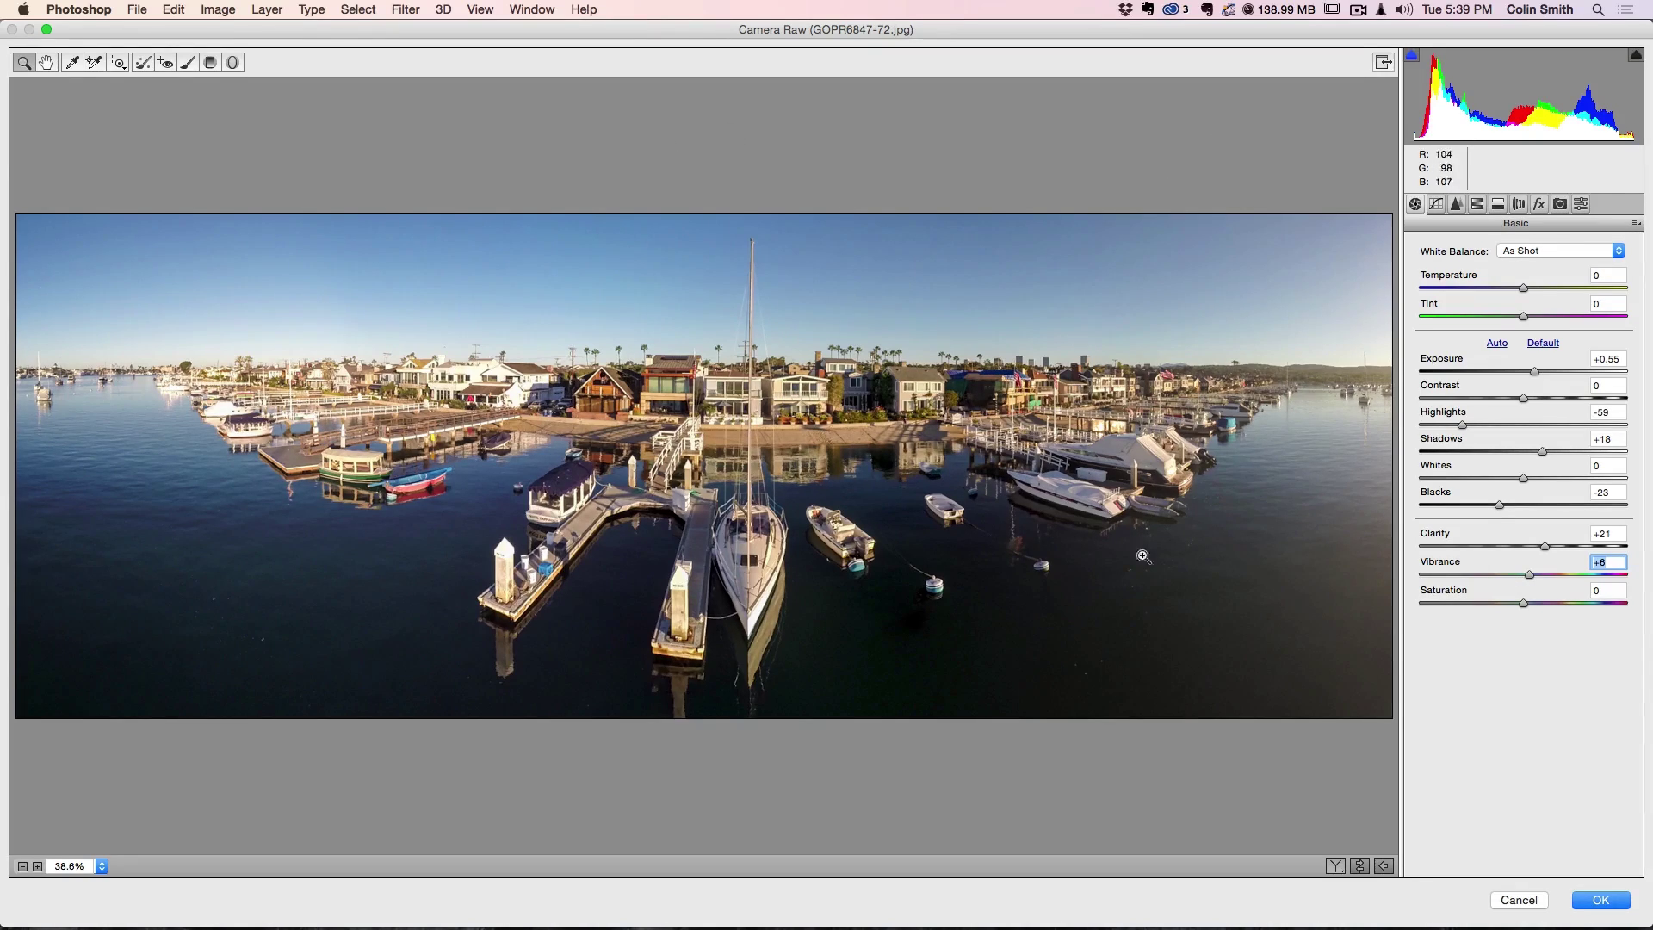
click(1583, 909)
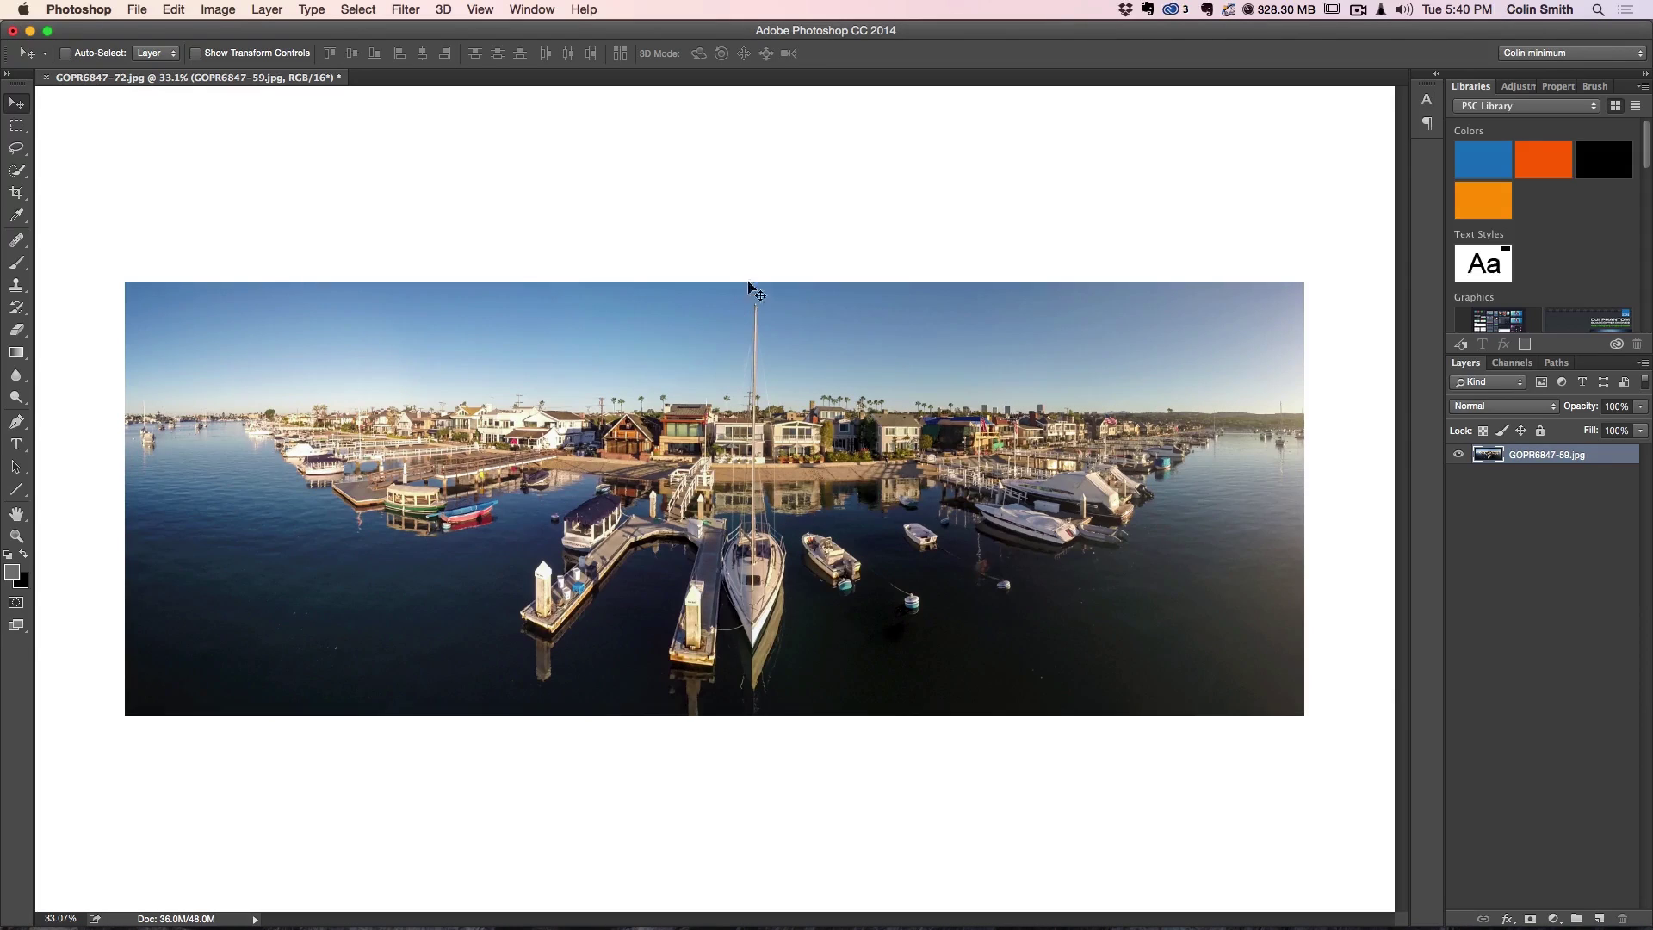
key(super+c)
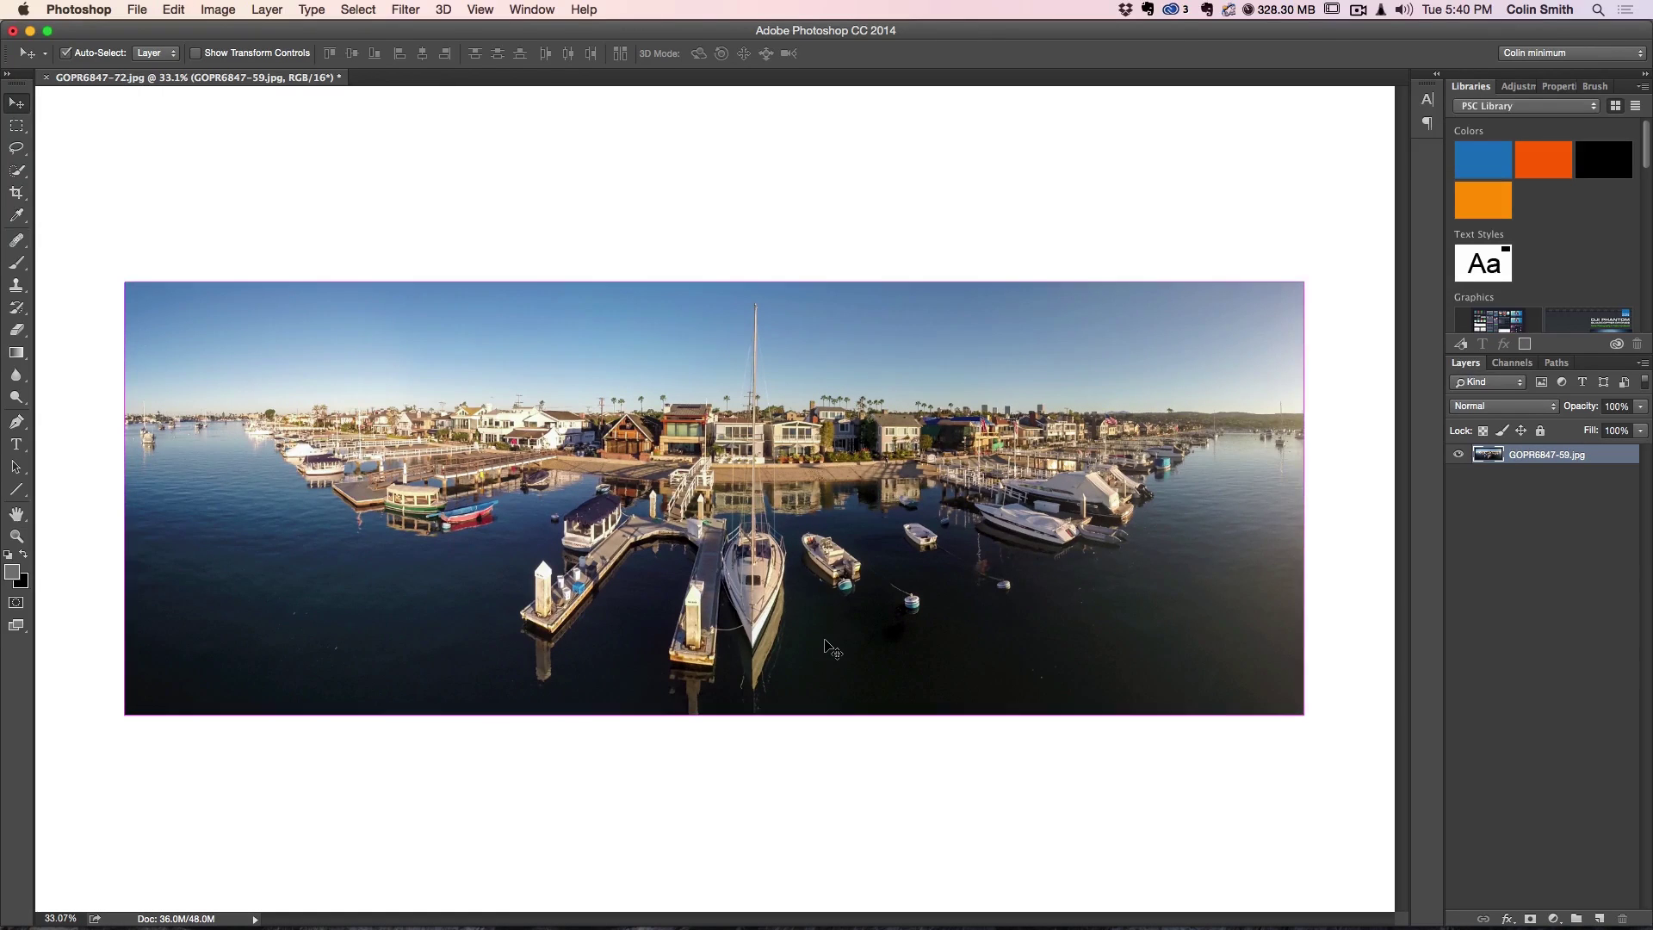
key(super+1)
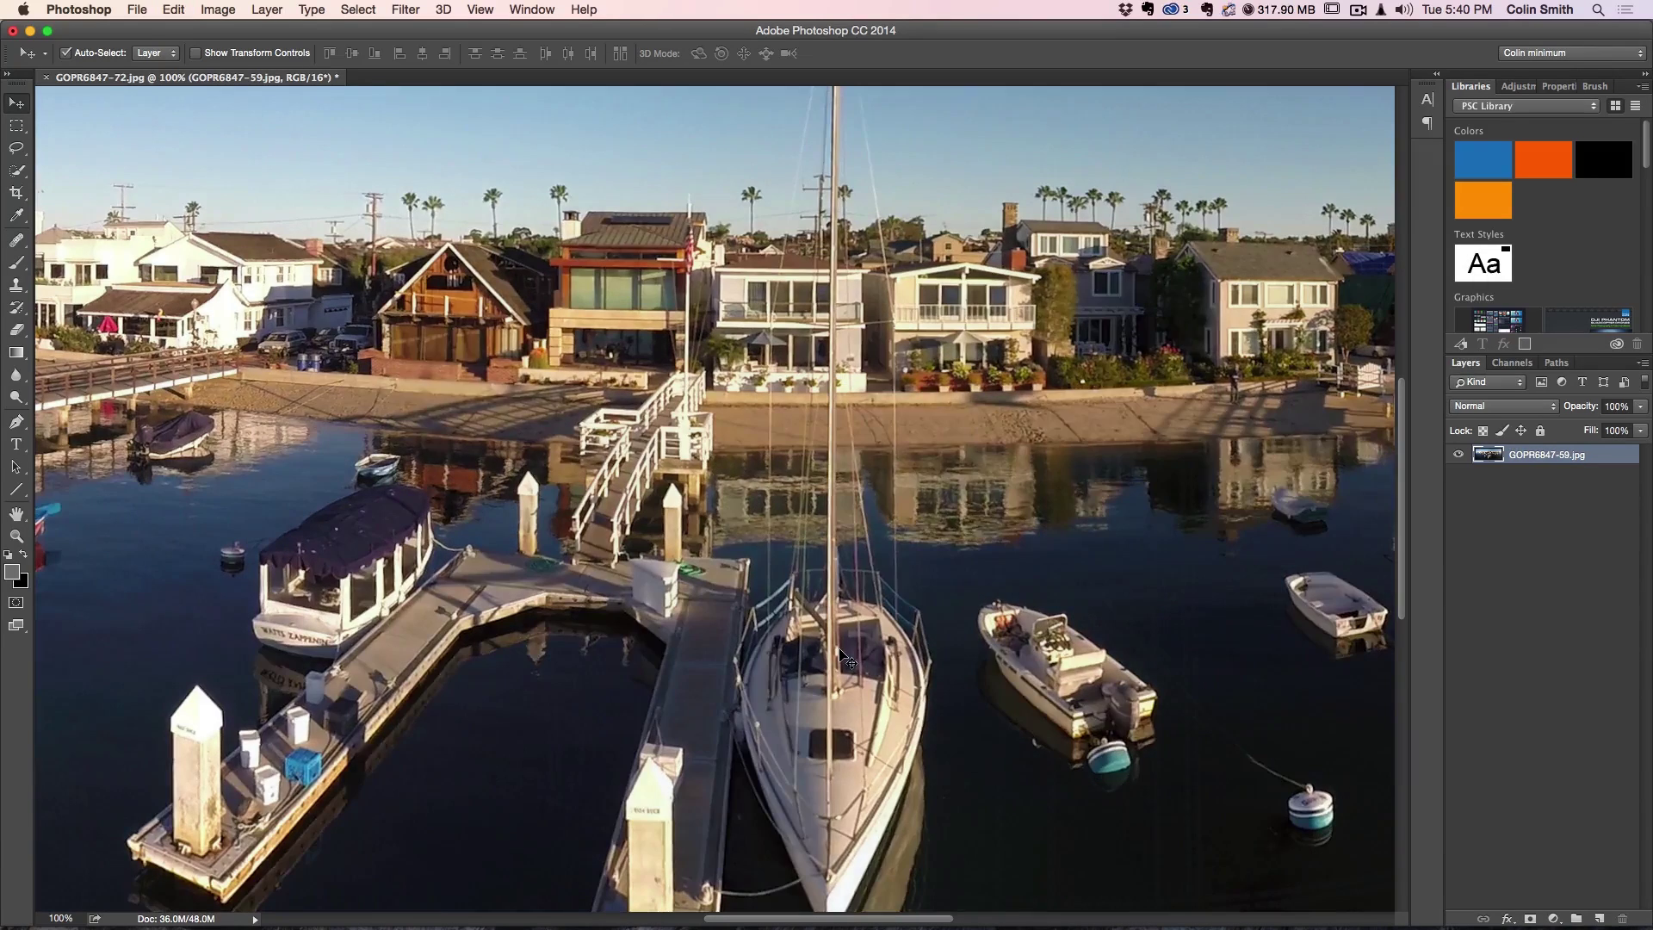
key(super+z)
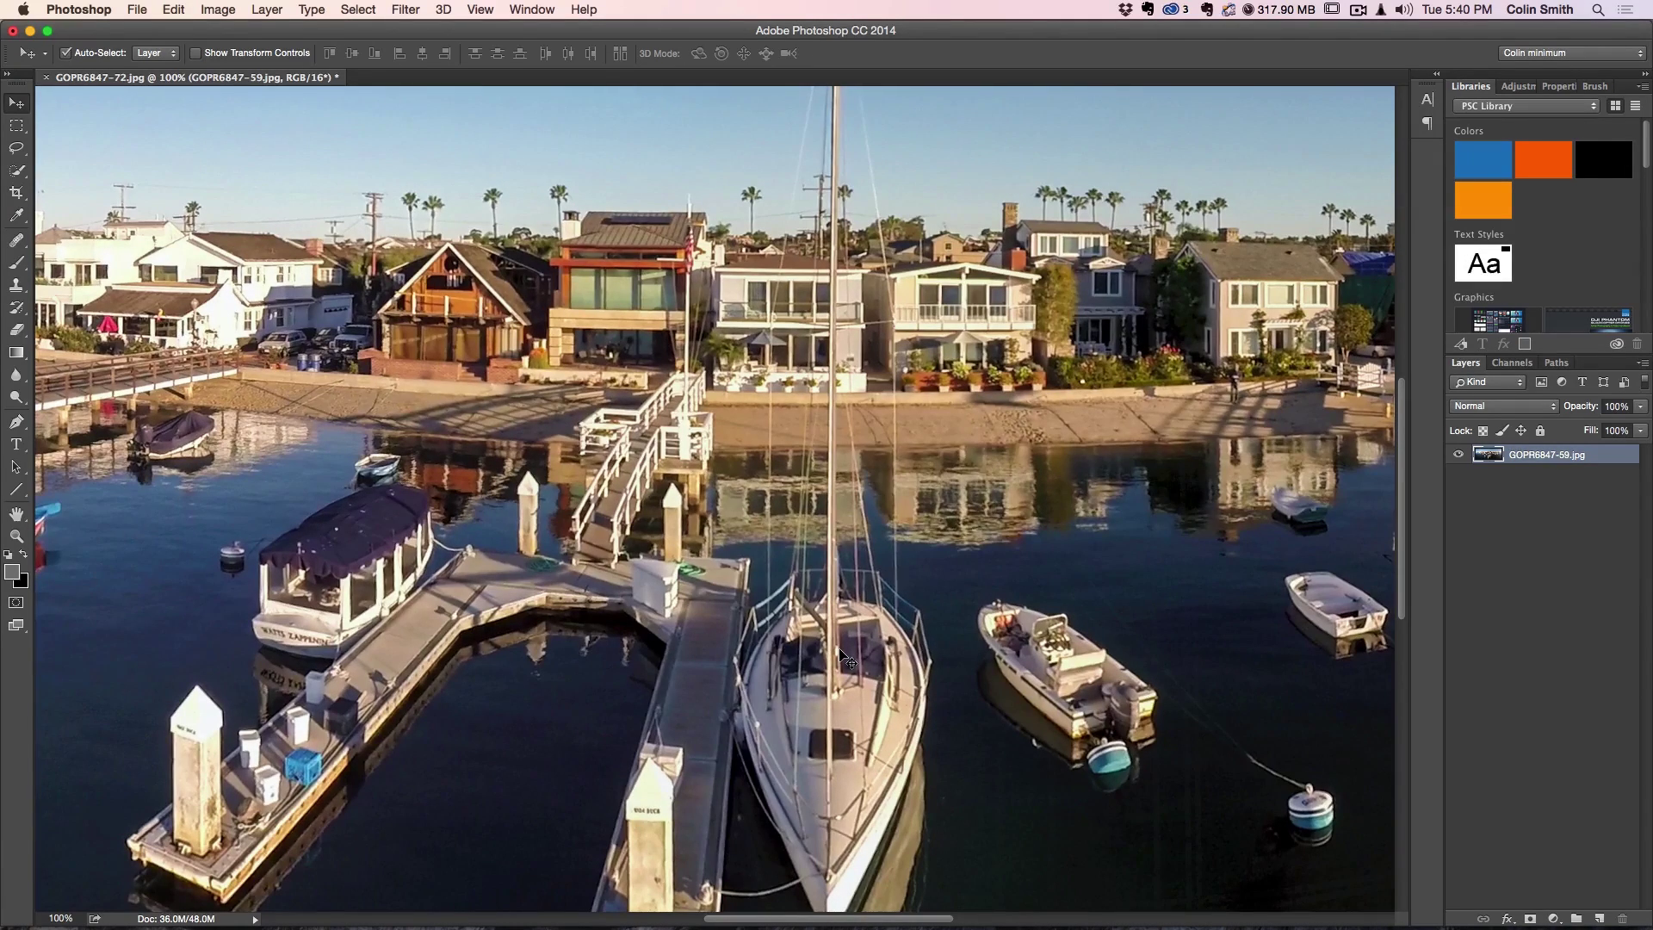
key(super+0)
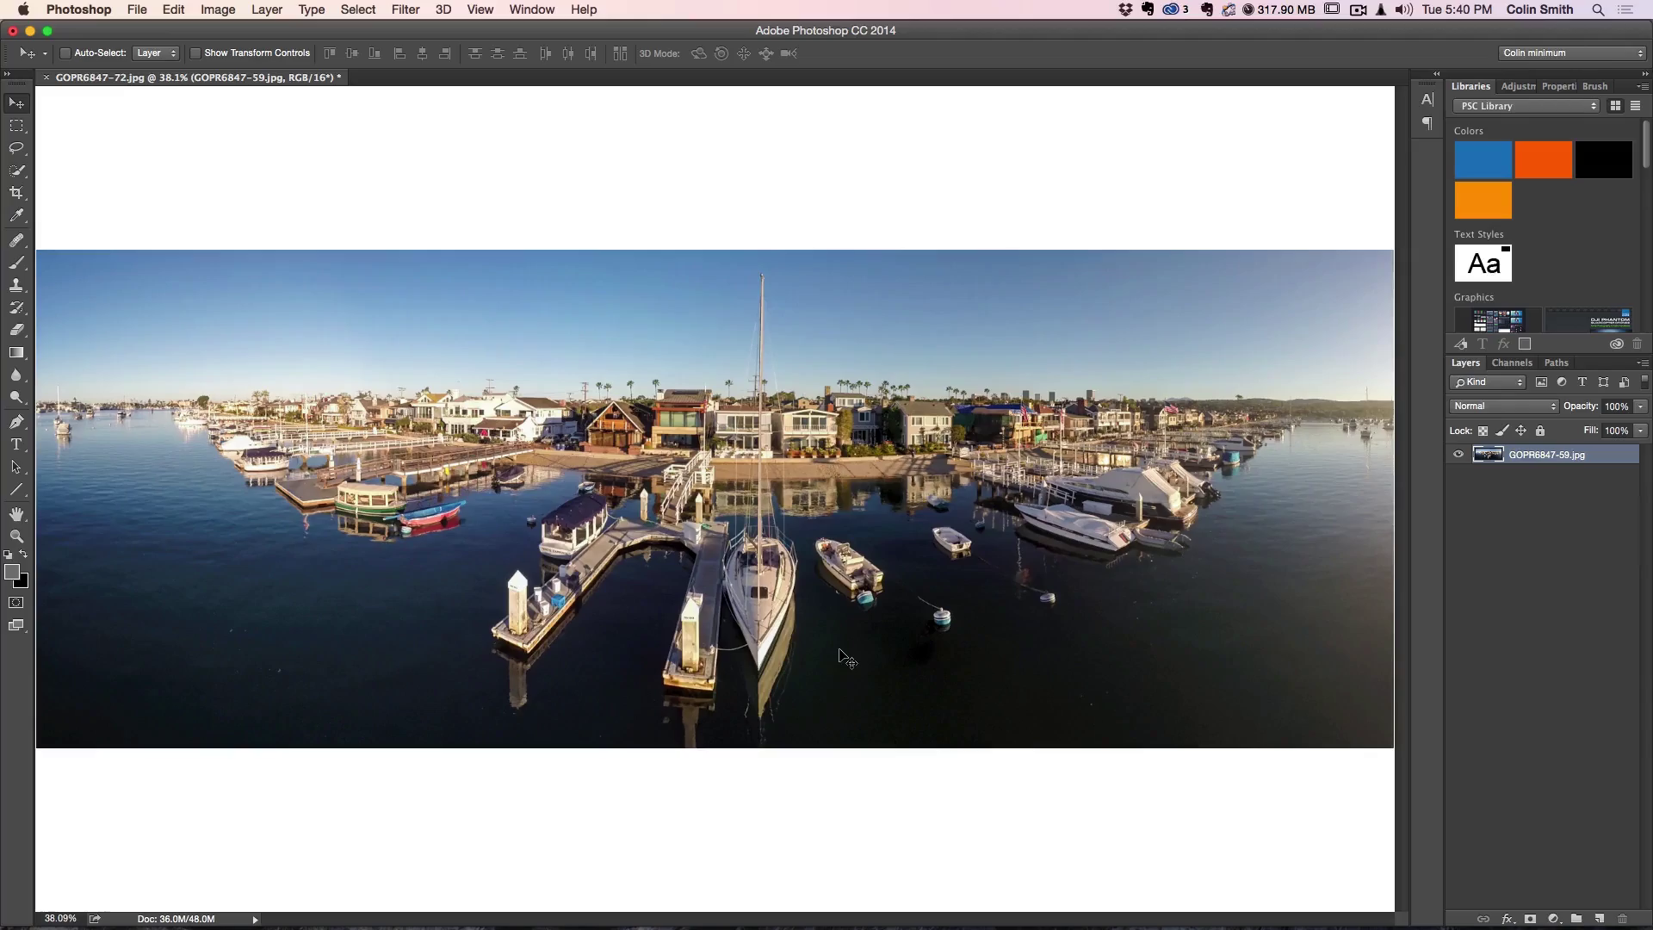